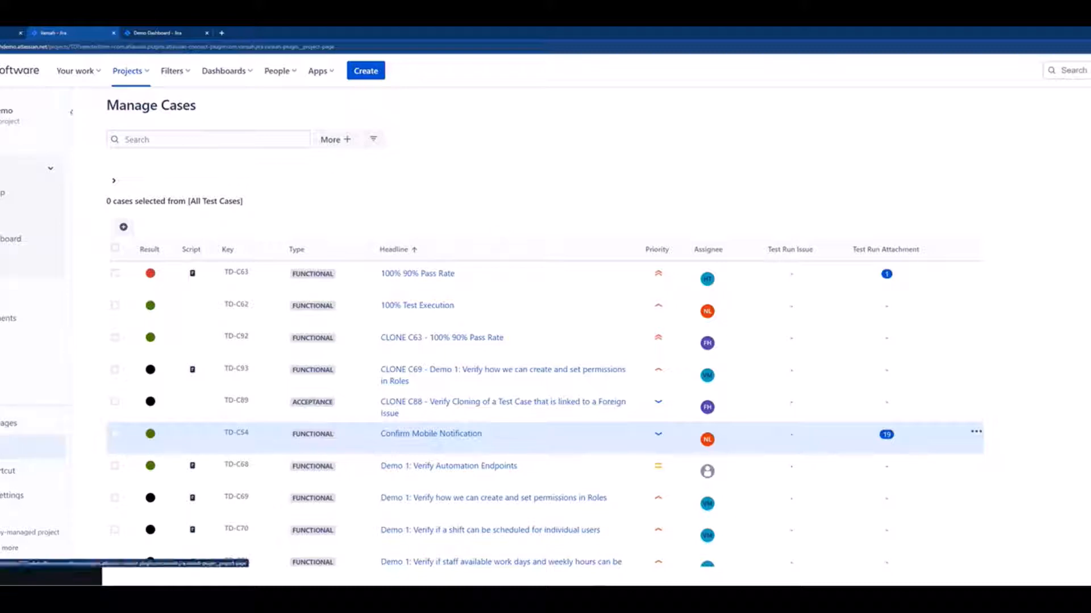
Step: Open the Final Release E2E and Regression folders in turn, and move the Headline column ahead of Type in Regression
left_click(11, 448)
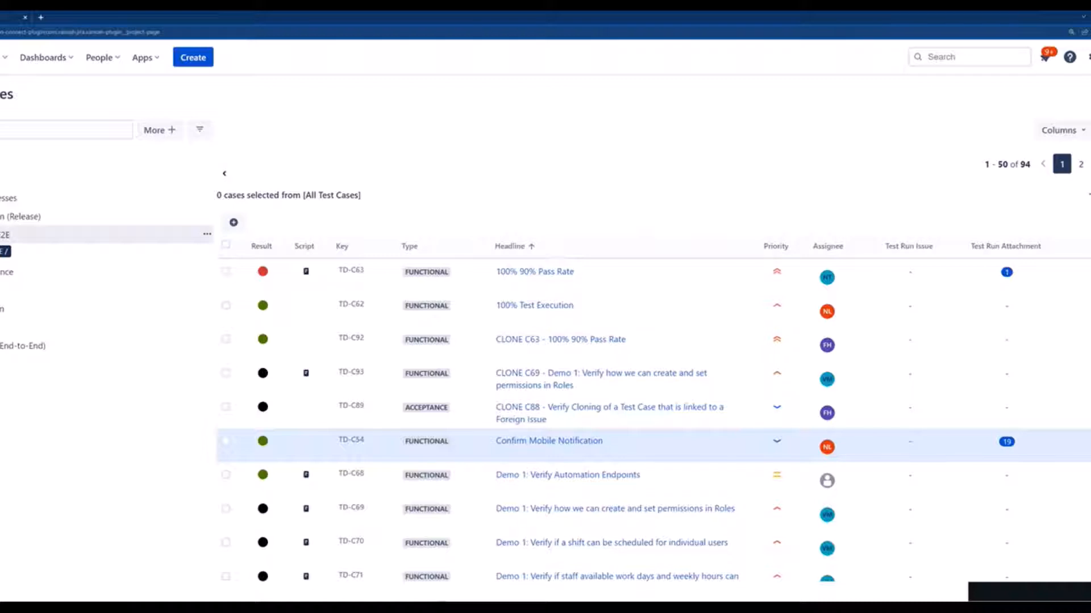
left_click(5, 235)
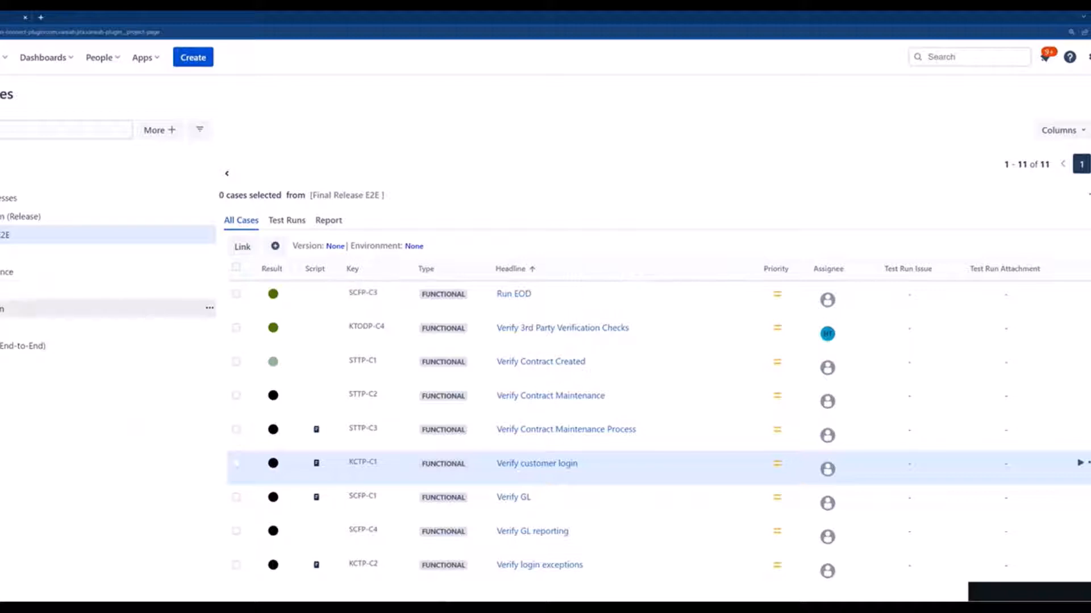
left_click(85, 290)
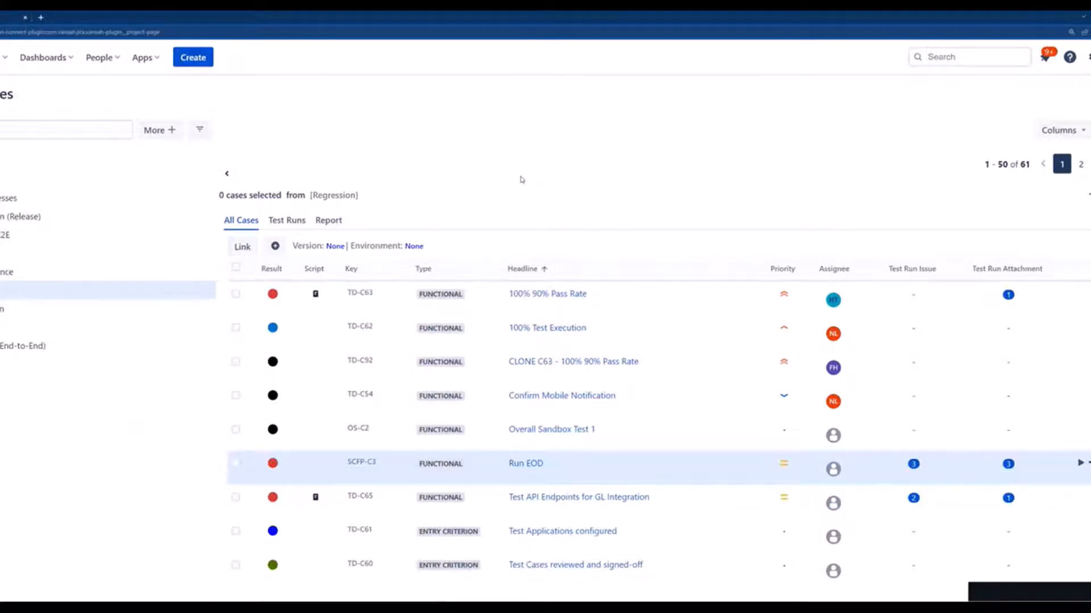
key("ctrl+plus")
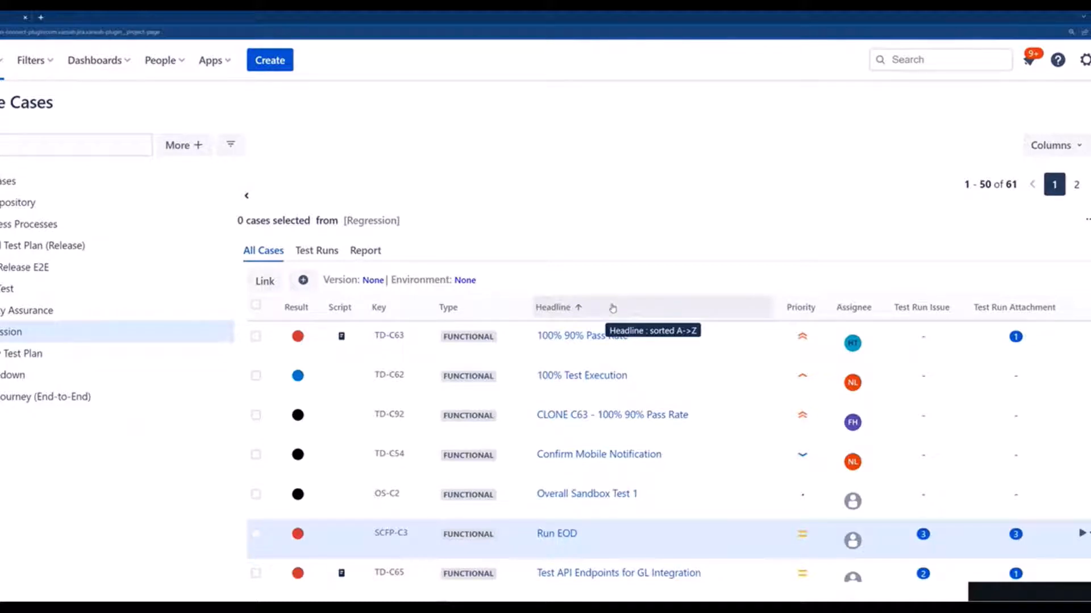
left_click_drag(612, 308, 506, 309)
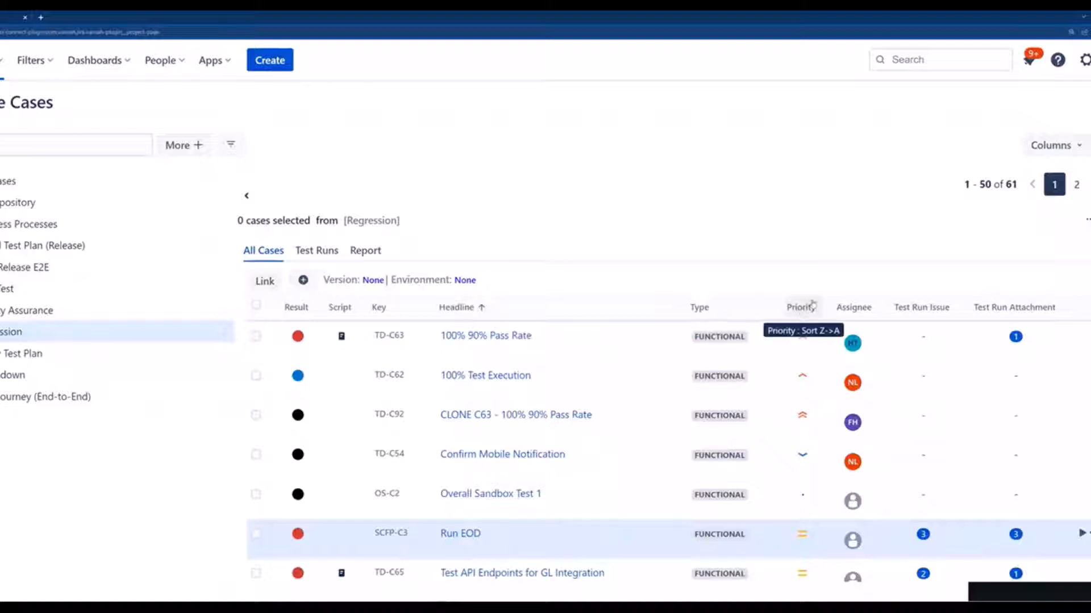
Step: Add the Created By column directly after Result, save the column setup, and move the Priority column ahead of Type
left_click(1080, 147)
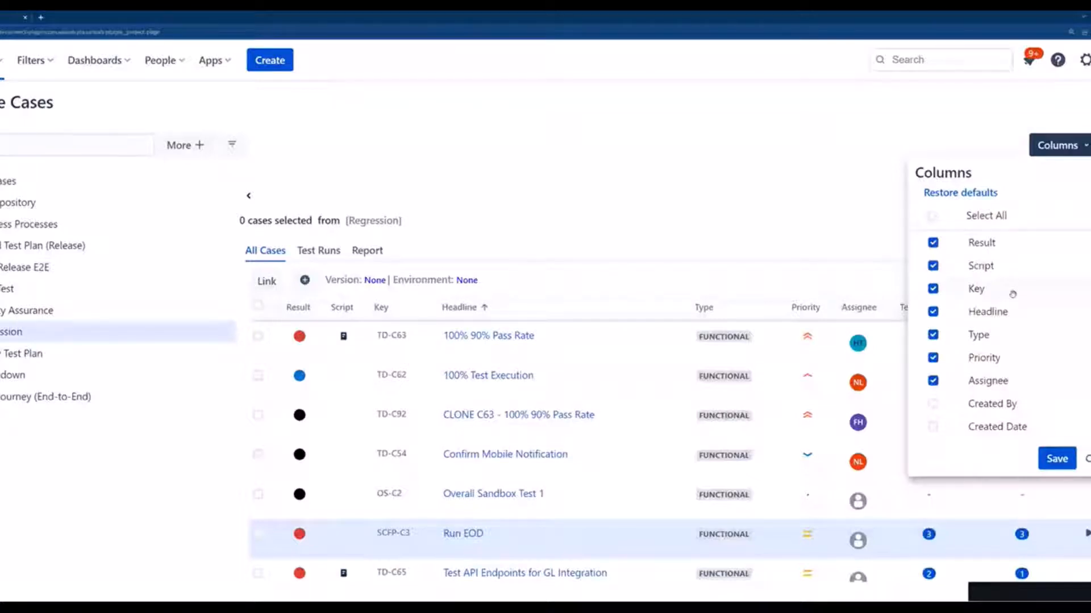
left_click(933, 404)
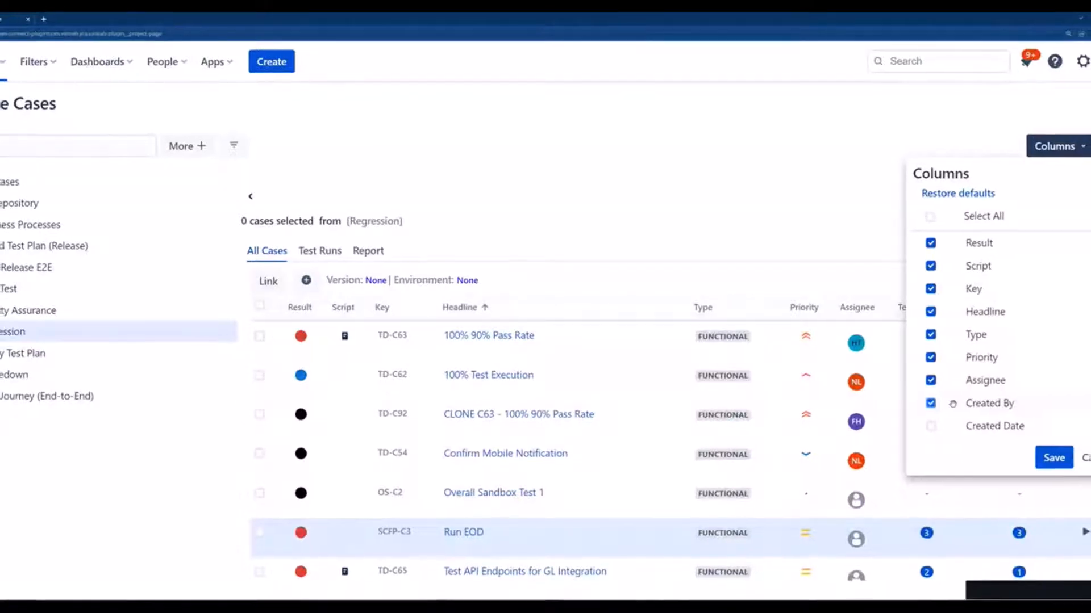
left_click_drag(952, 404, 935, 268)
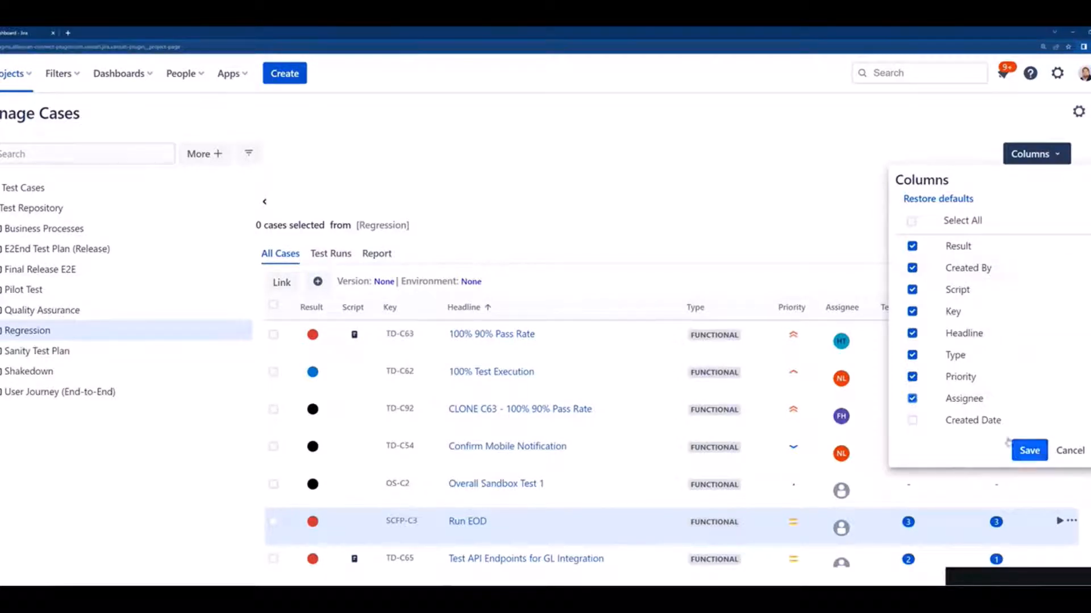
left_click(1026, 451)
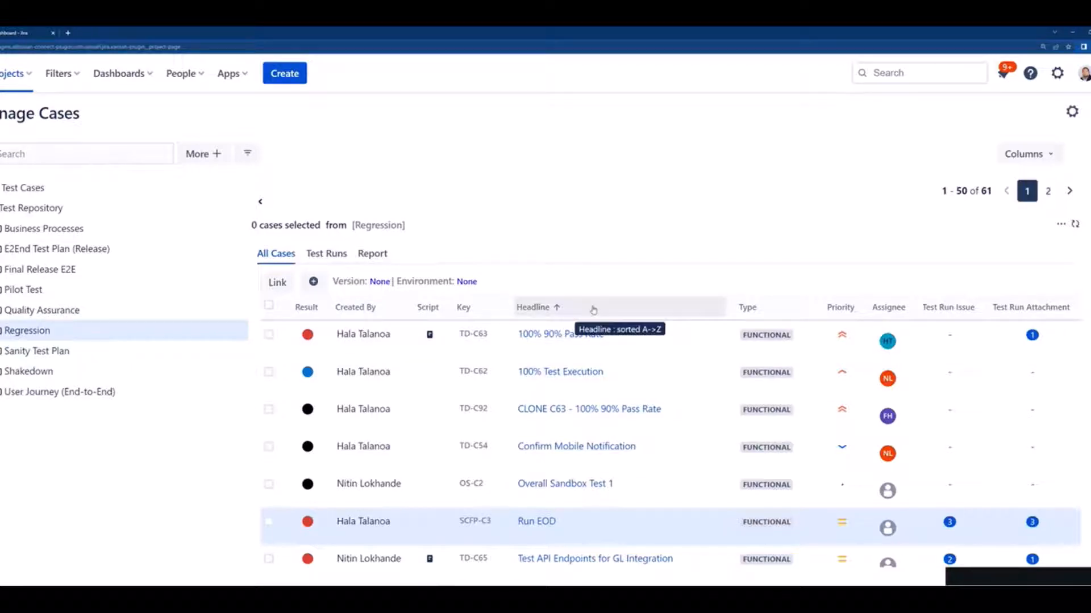
left_click_drag(843, 310, 747, 313)
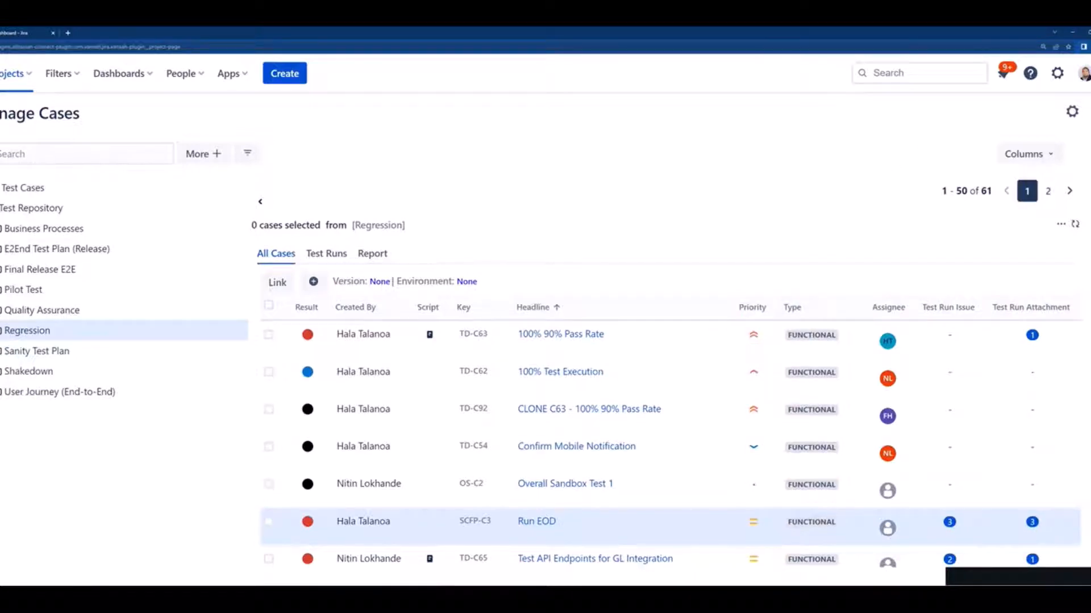
Step: Add the Jira Issues (Linked) column, place Assignee directly after Result, and save the column setup
left_click(1026, 154)
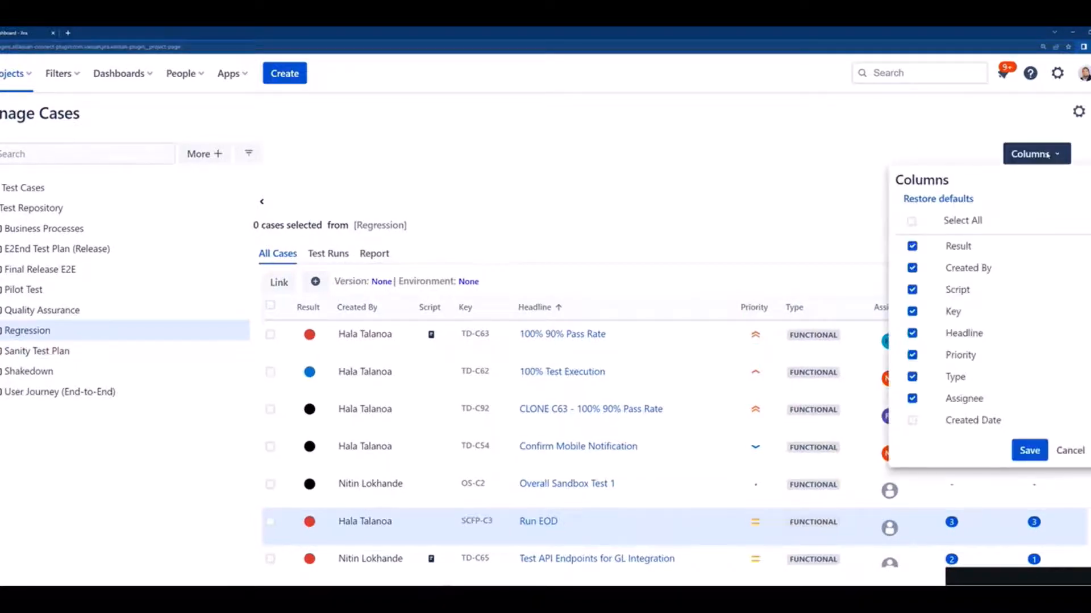
scroll(1009, 292, "down", 3)
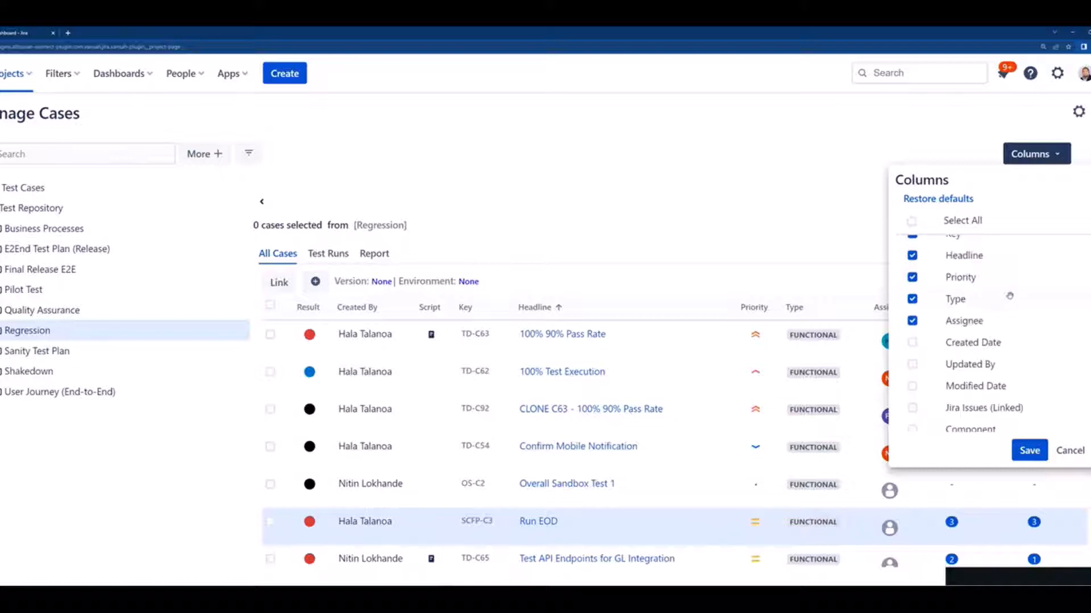
scroll(1009, 298, "down", 1)
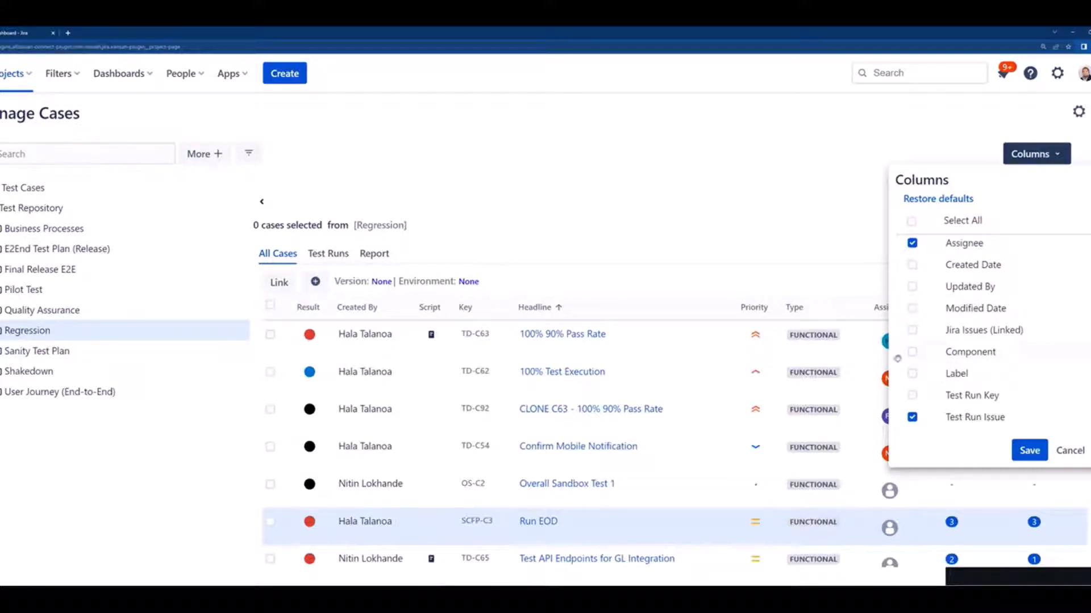
left_click(914, 332)
scroll(1001, 388, "down", 1)
scroll(1003, 389, "up", 5)
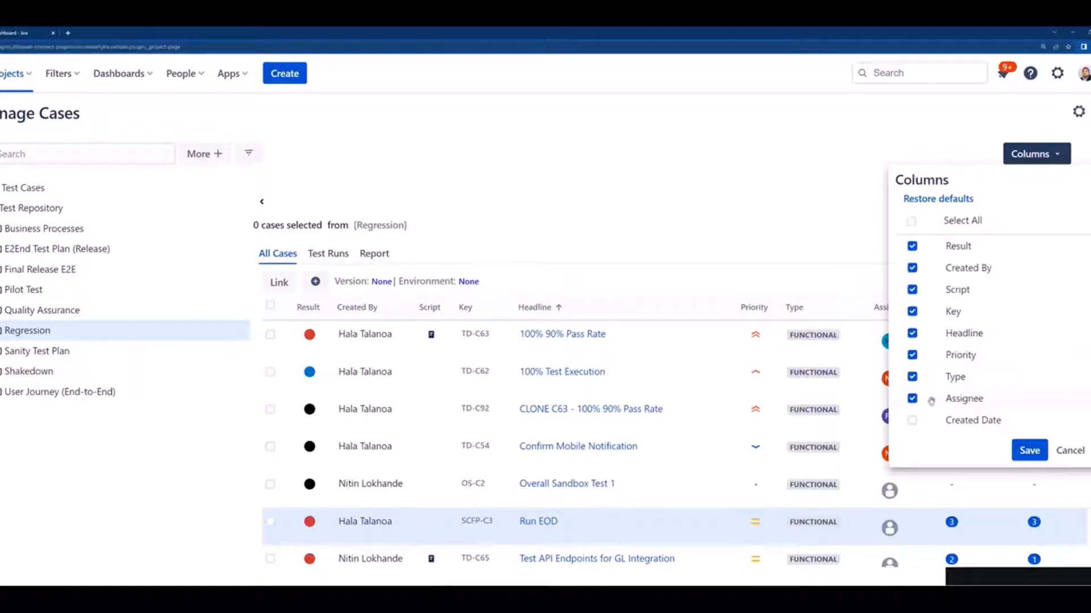
left_click_drag(931, 401, 937, 269)
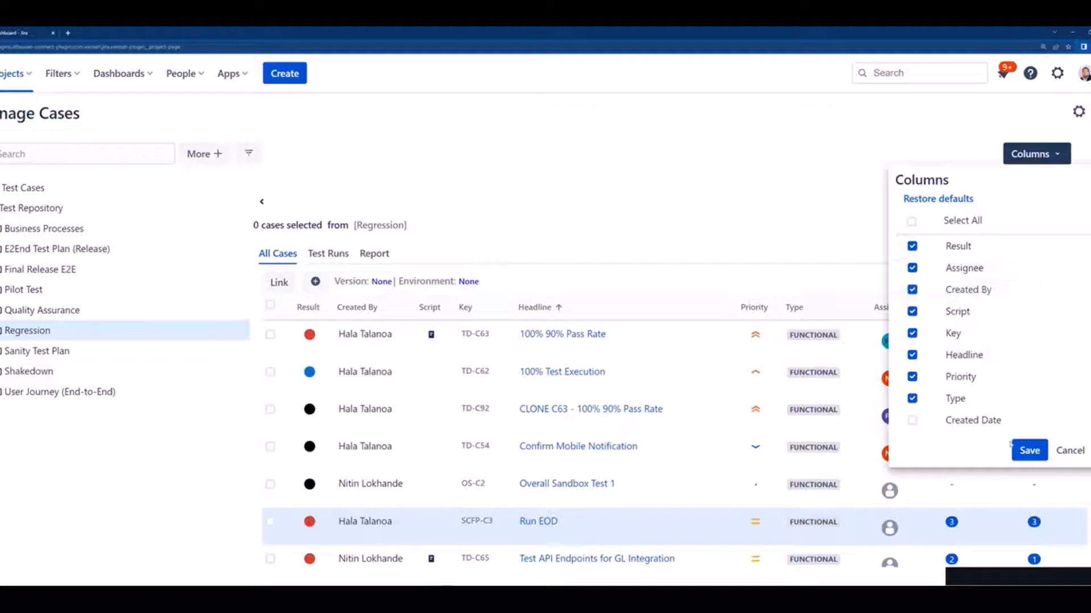
left_click(1026, 452)
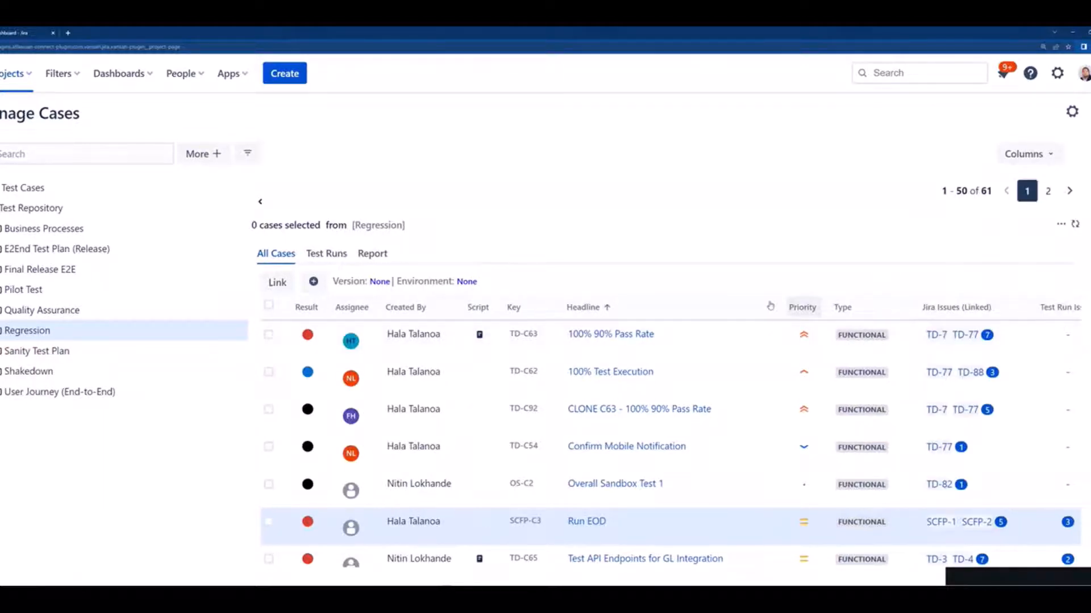
Step: Reassign the 100% Test Execution test case to a different team member by searching for the person's first name
left_click(352, 380)
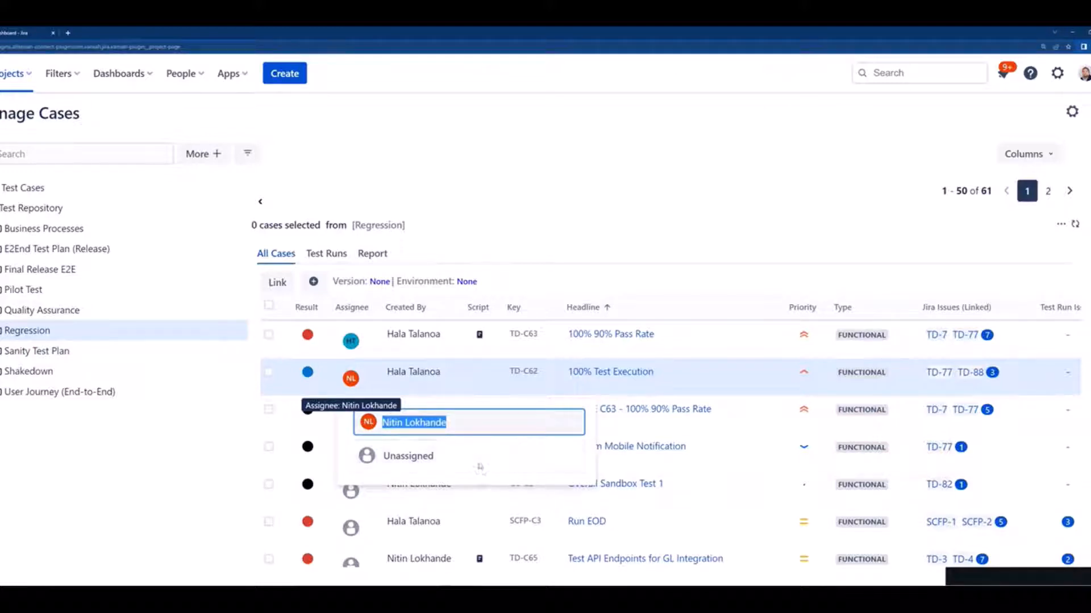
scroll(465, 448, "down", 2)
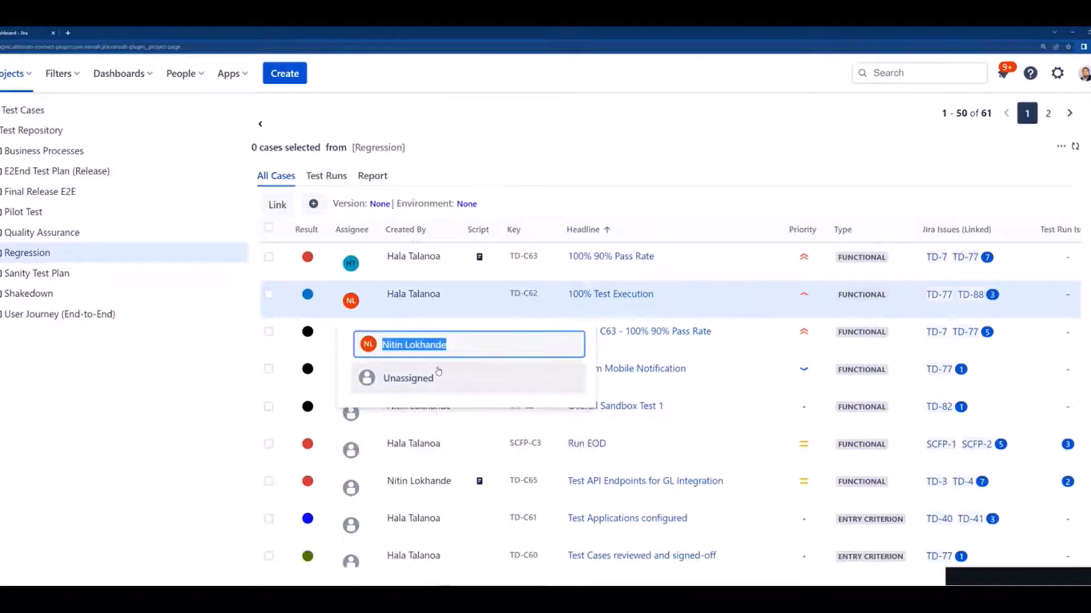
type("a")
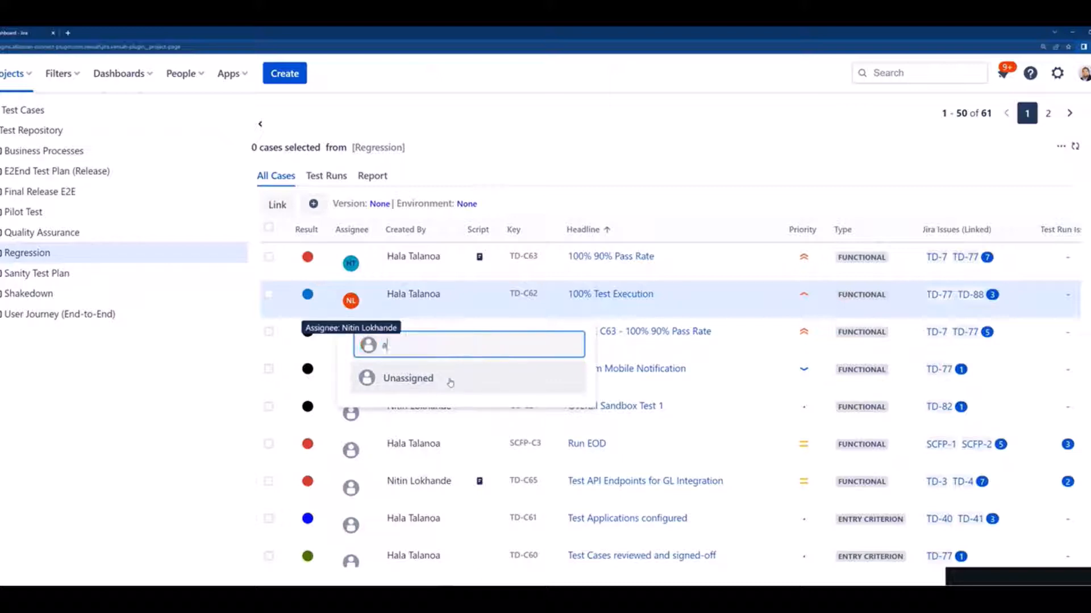
type("hala")
key("BackSpace")
key("BackSpace")
key("BackSpace")
type("hala")
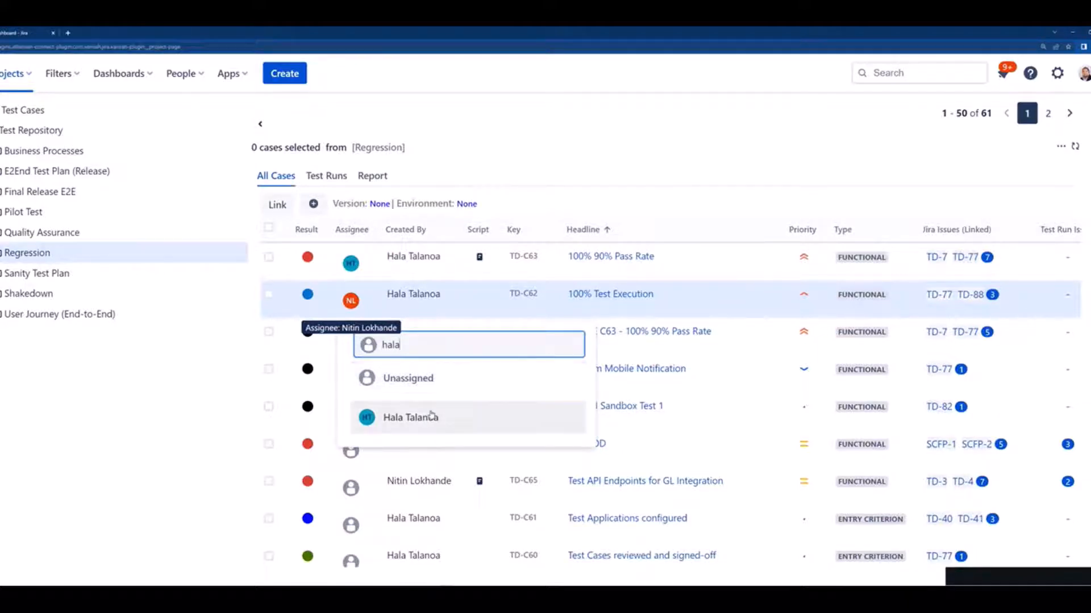
left_click(429, 418)
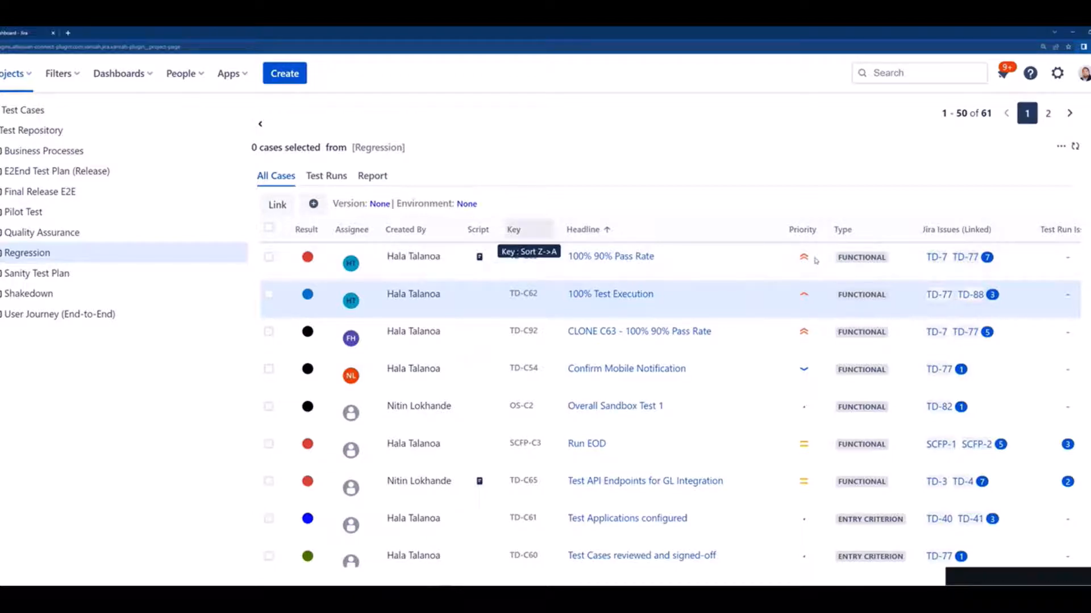
scroll(815, 261, "up", 2)
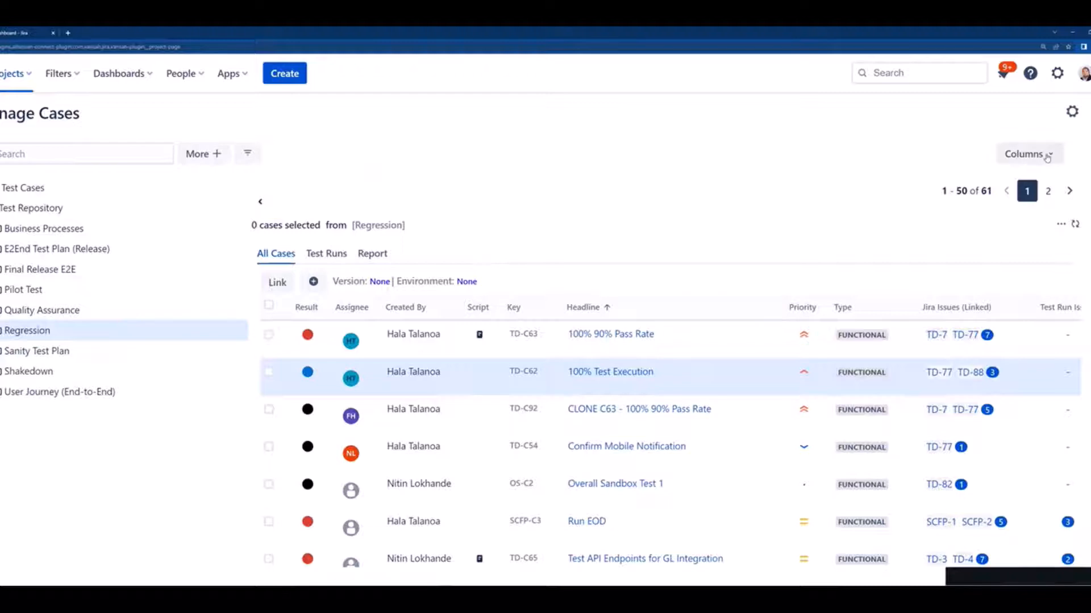
left_click(1046, 158)
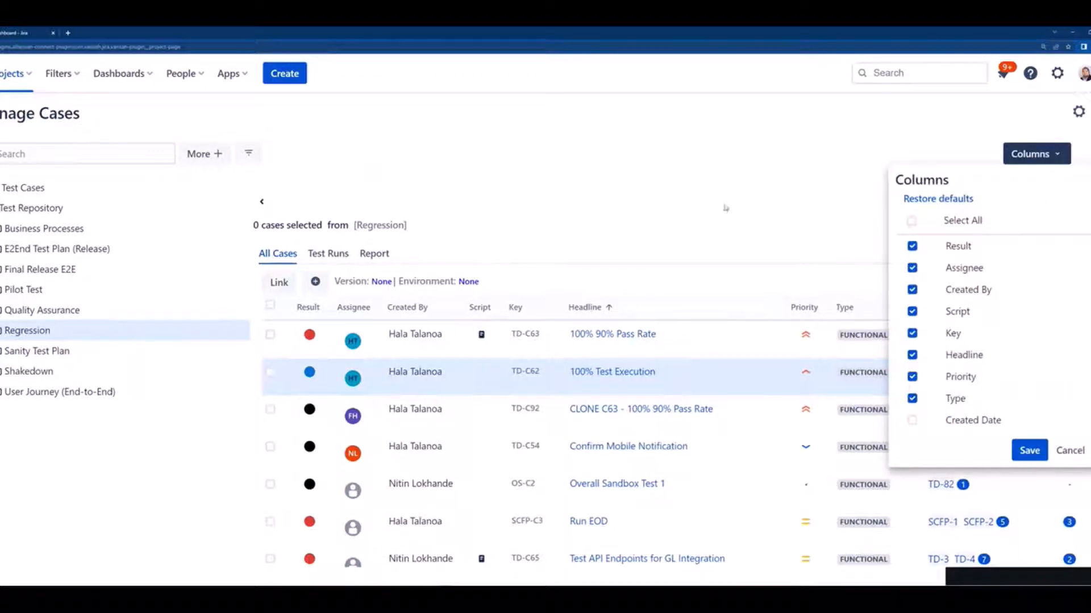
left_click(562, 282)
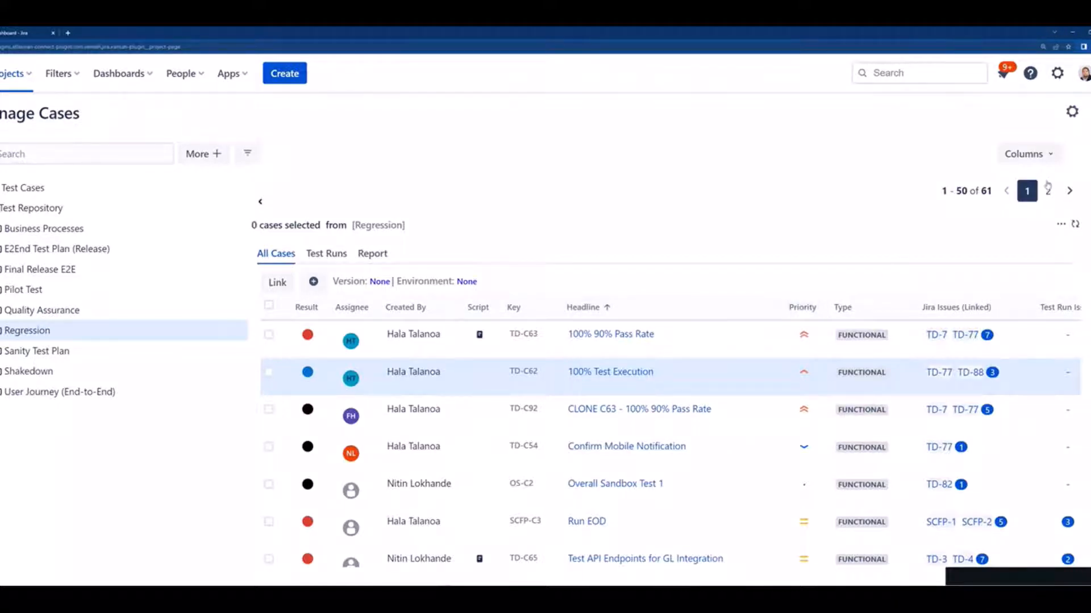
left_click(1050, 158)
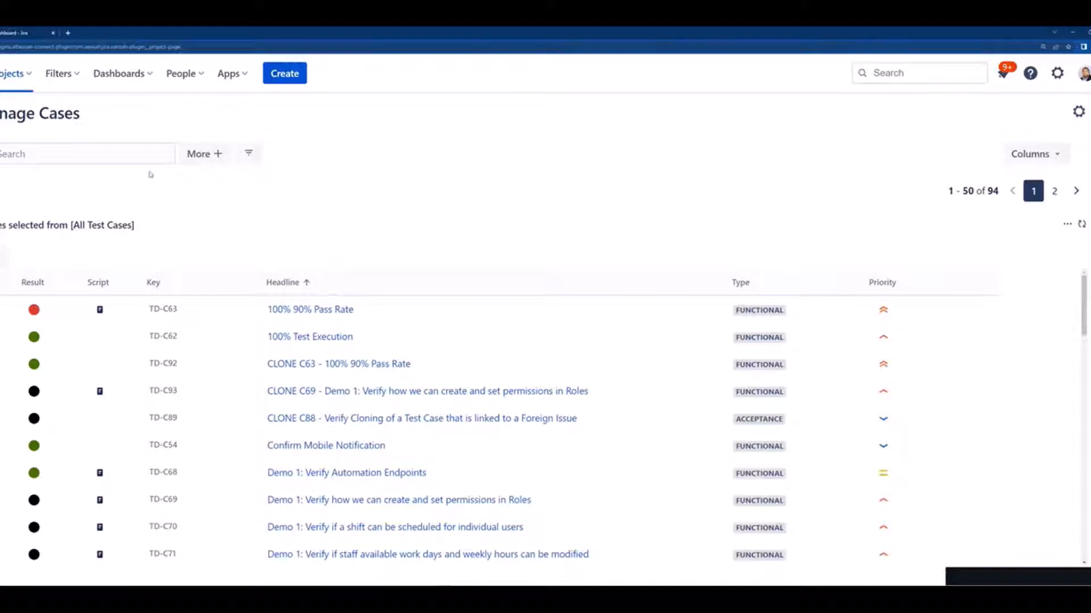
Step: Add a Result filter to the All Test Cases list and include the PASSED, FAILED and N/A results
left_click(210, 157)
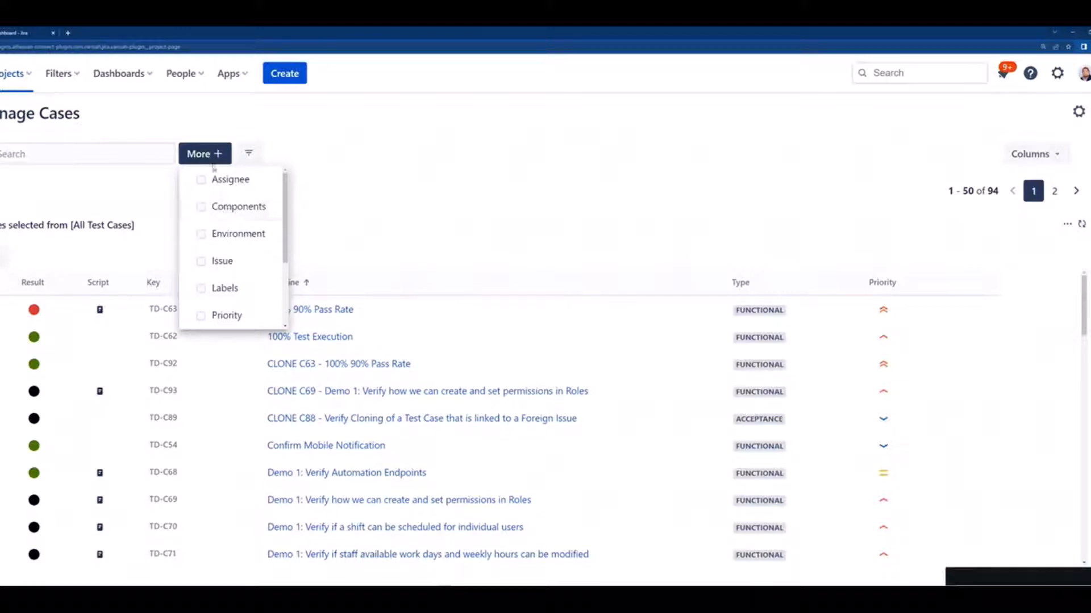
scroll(226, 236, "down", 3)
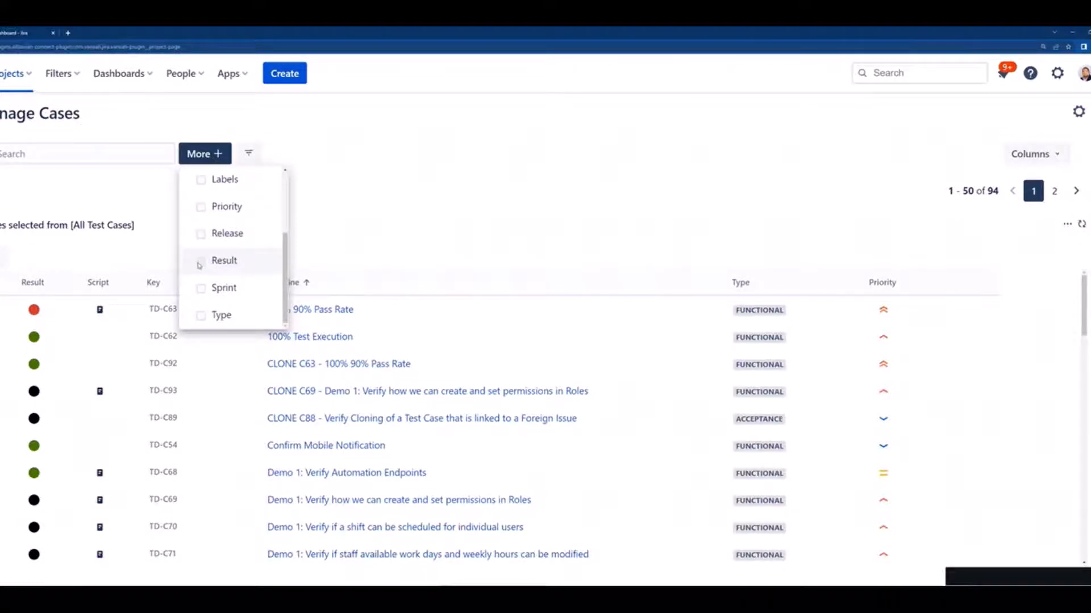
left_click(200, 263)
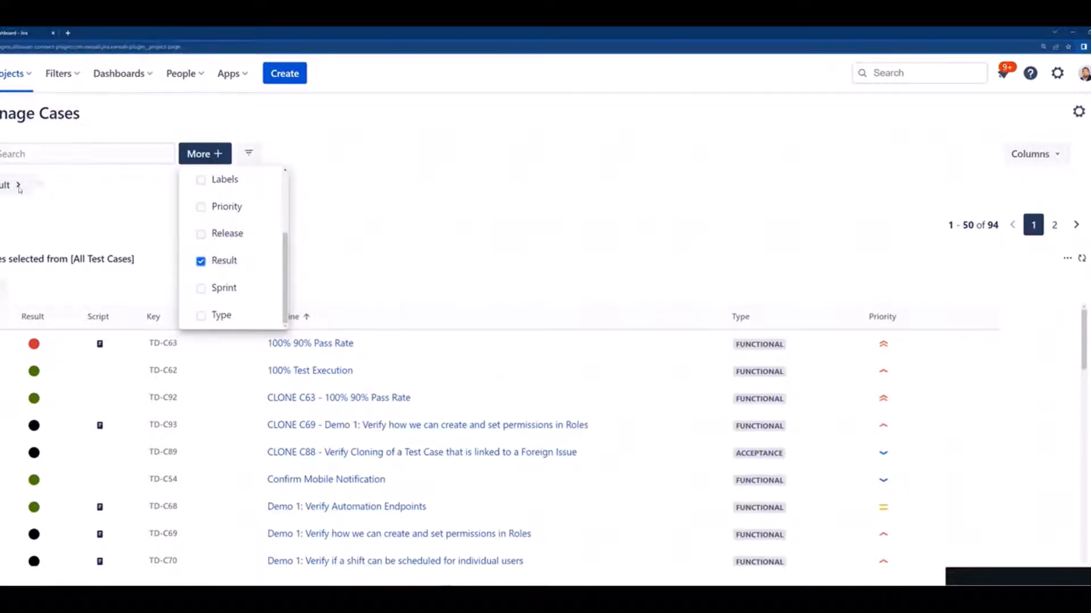
left_click(19, 187)
left_click(19, 188)
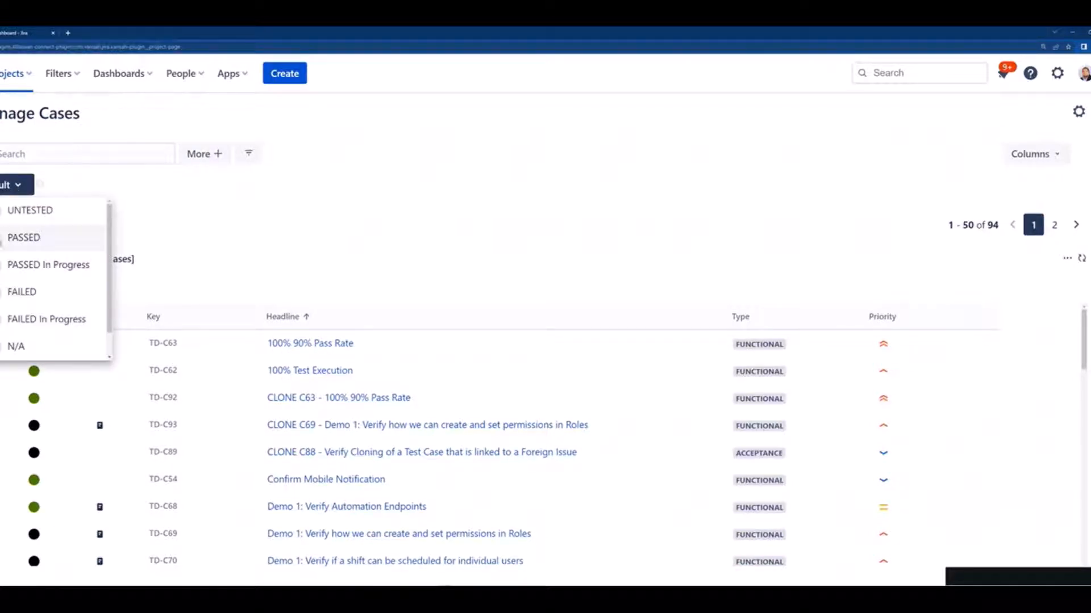
left_click(5, 239)
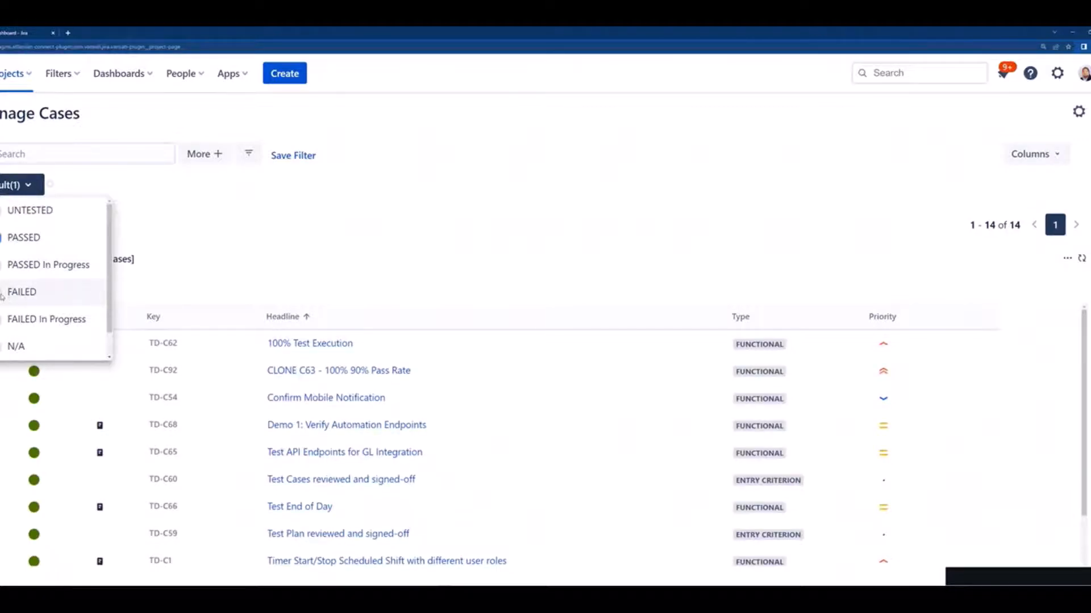
left_click(2, 295)
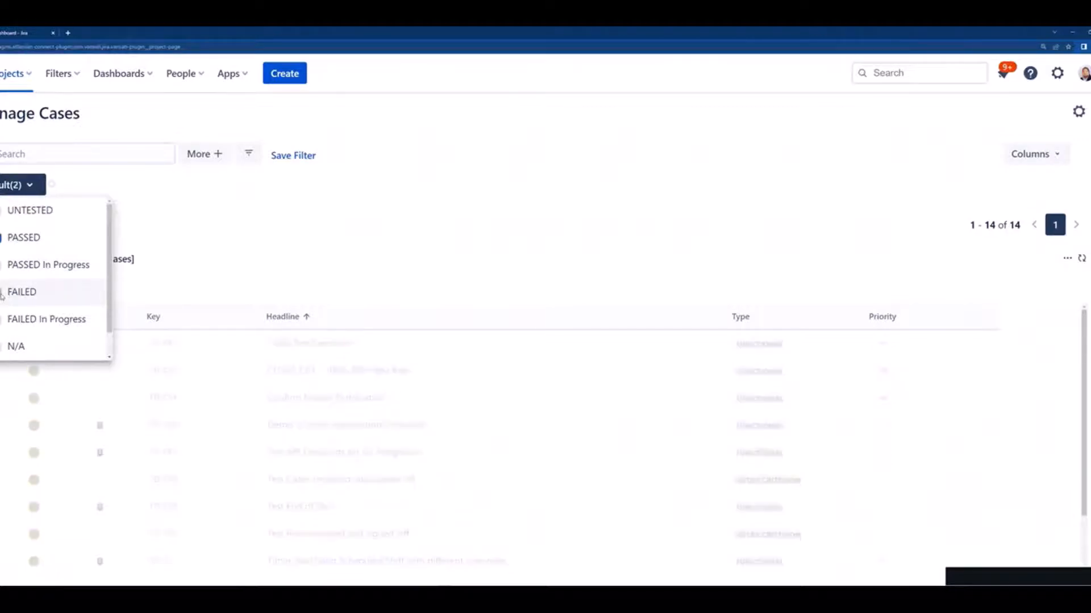
left_click(3, 346)
scroll(52, 316, "down", 1)
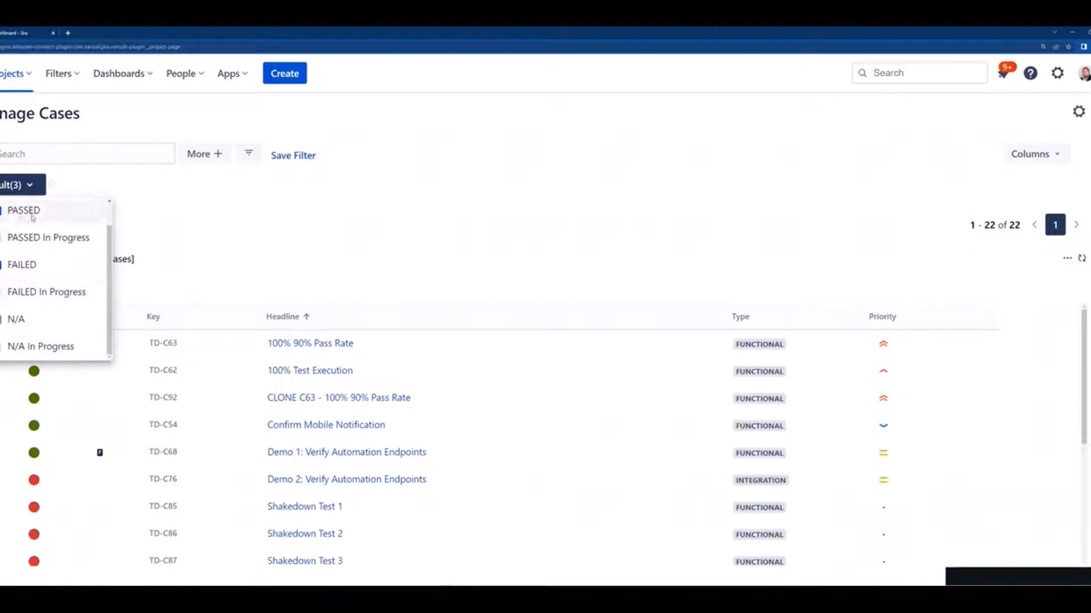
left_click(173, 204)
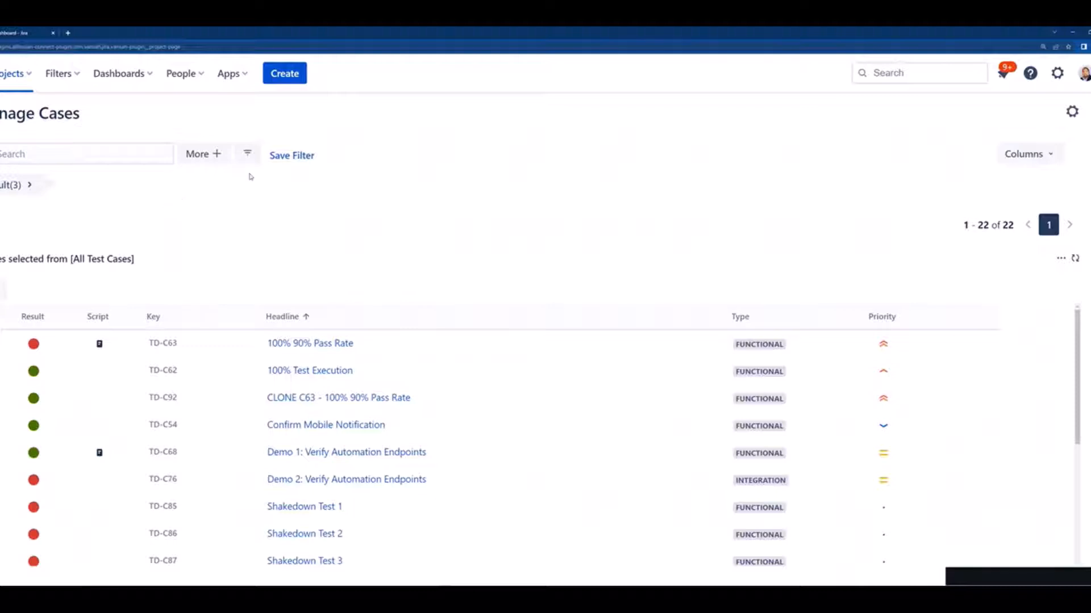
Step: Start saving the current Result filter and name it All Completed Test Cases
left_click(298, 161)
left_click(320, 231)
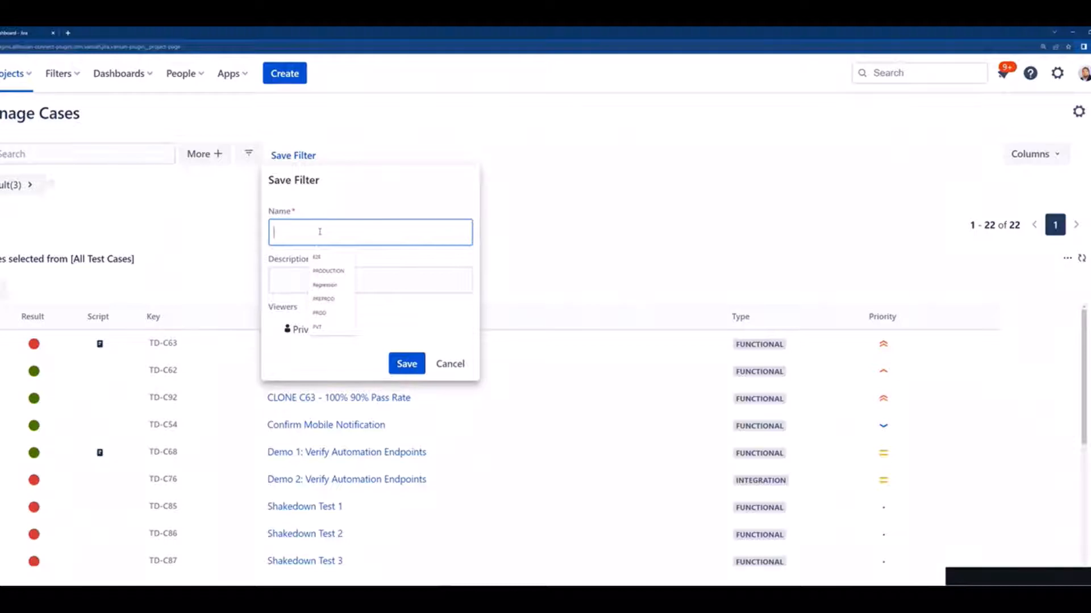
type("A")
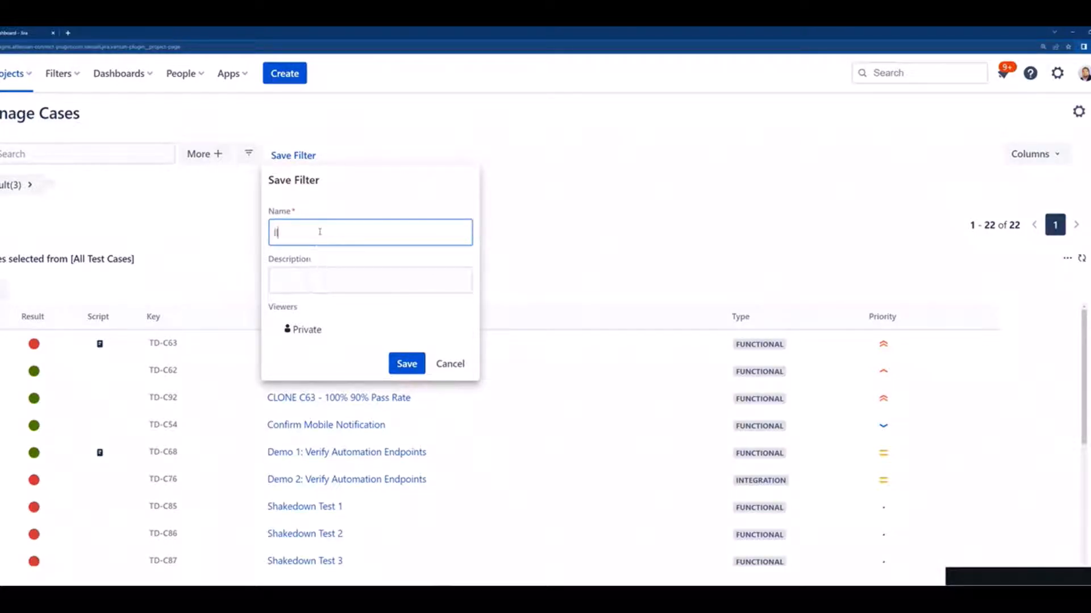
type("ll Completed Test Cases")
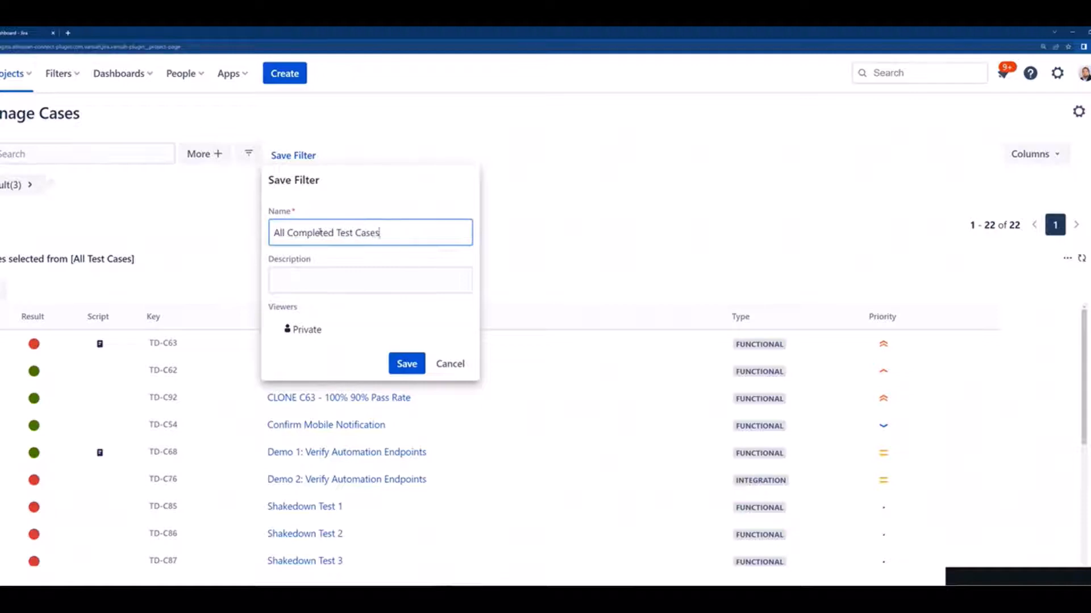
Step: Copy the filter's name, All Completed Test Cases, into its description
key("shift+Left")
key("shift+Left")
key("shift+Left")
key("shift+Left")
key("shift+Left")
key("shift+Left")
key("shift+Left")
key("shift+Left")
key("shift+Left")
key("shift+Left")
key("shift+Left")
key("shift+Left")
key("shift+Left")
key("shift+Left")
key("shift+Left")
key("shift+Left")
key("shift+Left")
key("shift+Left")
key("shift+Left")
key("shift+Left")
key("shift+Left")
key("shift+Left")
key("shift+Left")
key("shift+Left")
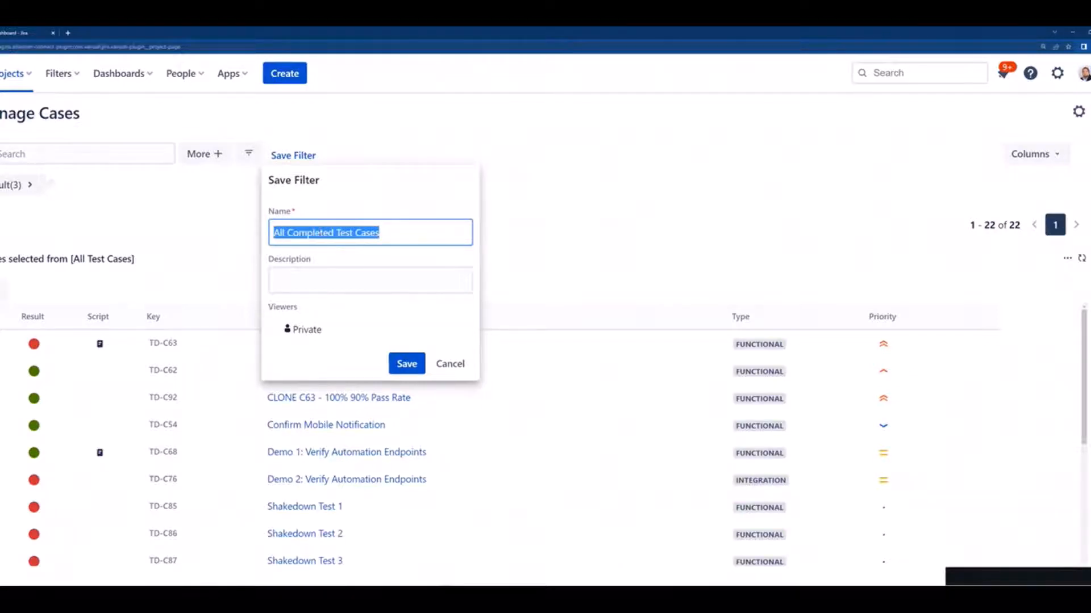
key("ctrl+c")
key("Tab")
key("ctrl+v")
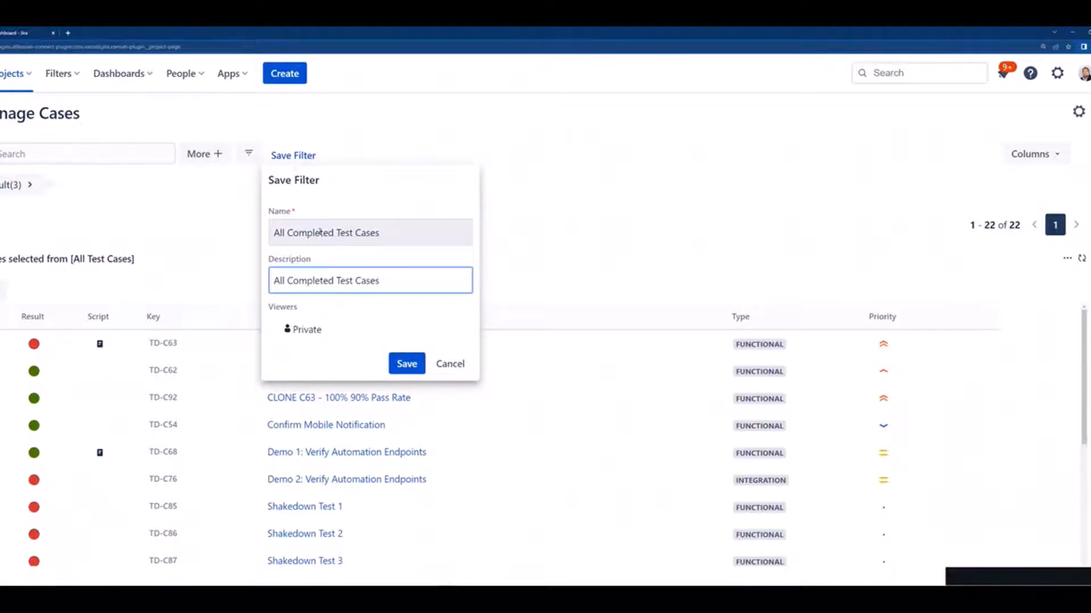
Step: Set the new filter's viewers to Public and save the filter
left_click(307, 331)
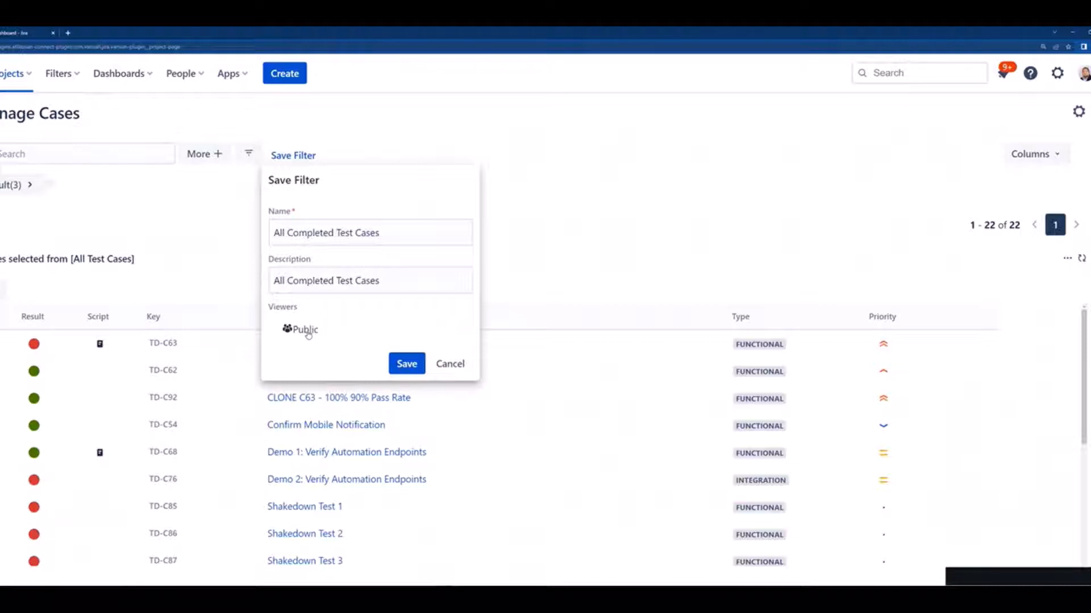
left_click(306, 334)
left_click(305, 331)
left_click(403, 367)
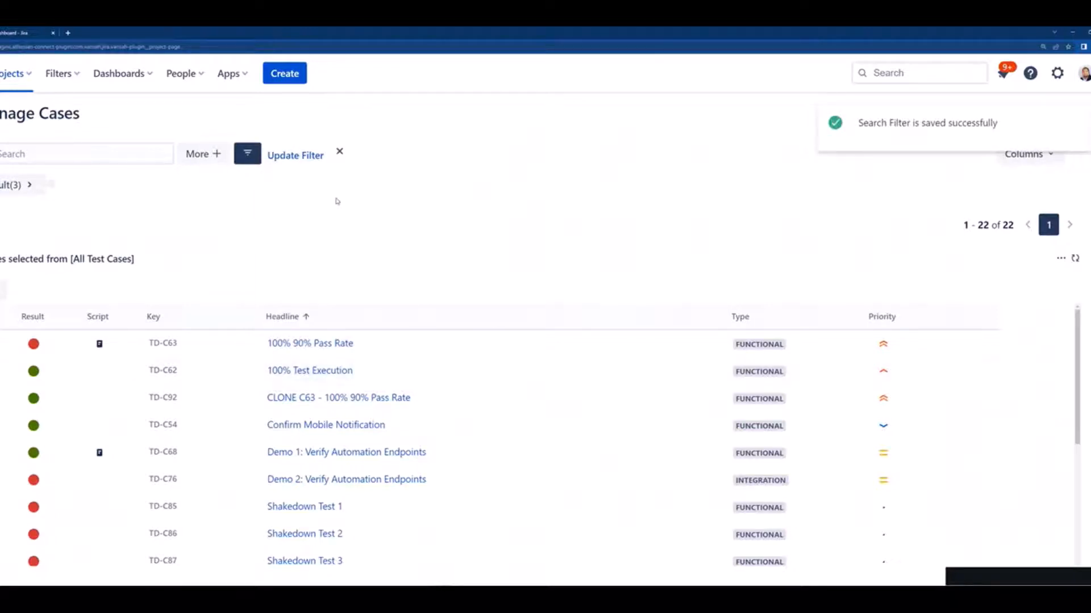
Step: Deselect the newly saved filter and remove the Result filter from the All Test Cases list
left_click(341, 152)
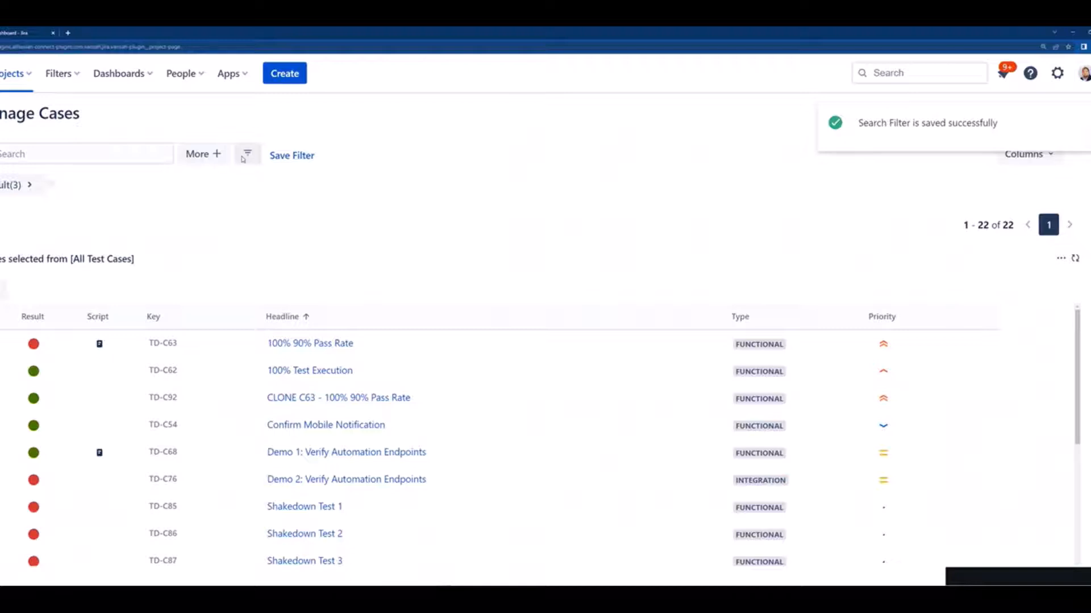
left_click(248, 153)
left_click(52, 188)
left_click(52, 187)
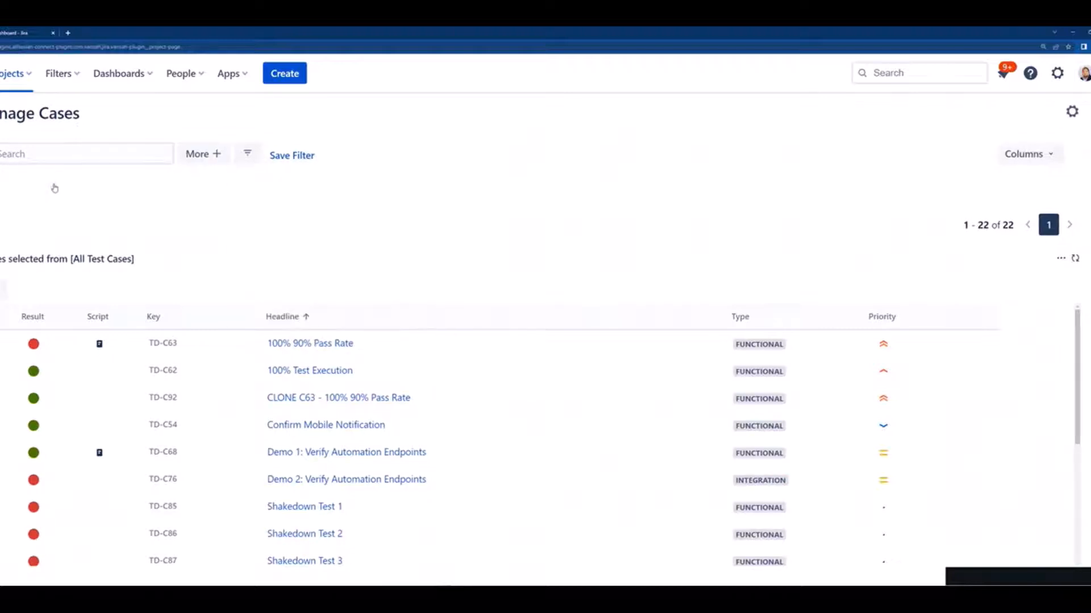
left_click(220, 156)
left_click(220, 156)
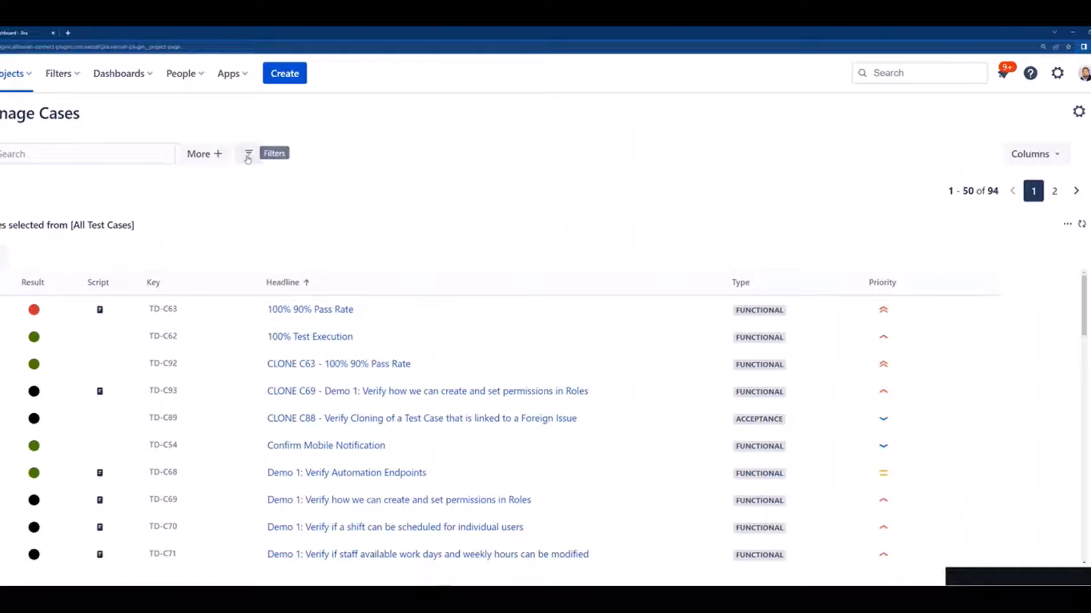
Step: Star the All Completed Test Cases saved filter and apply it to the test case list
left_click(248, 154)
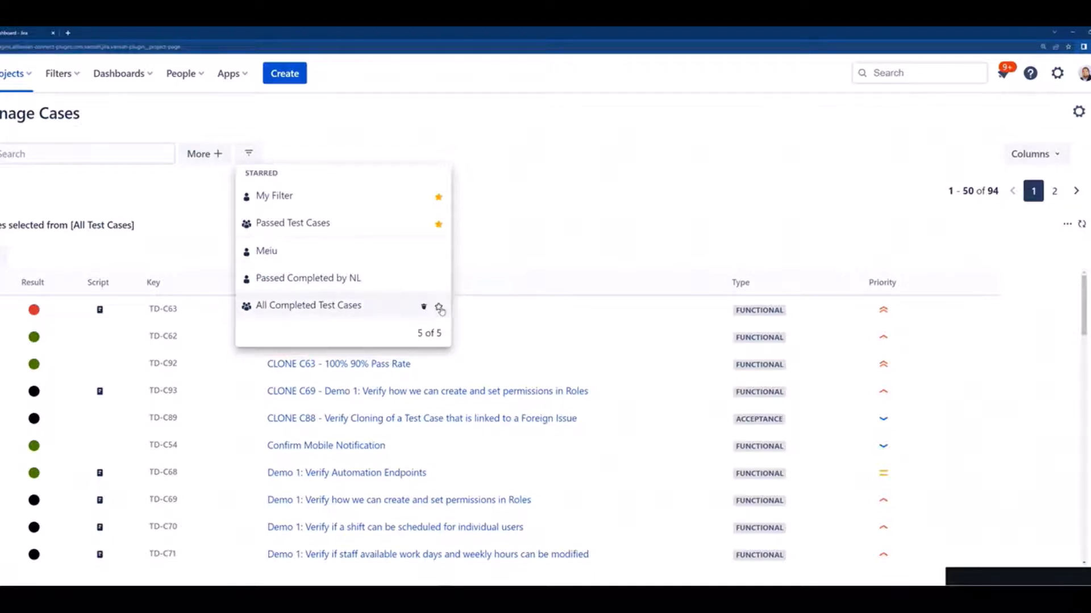
left_click(439, 308)
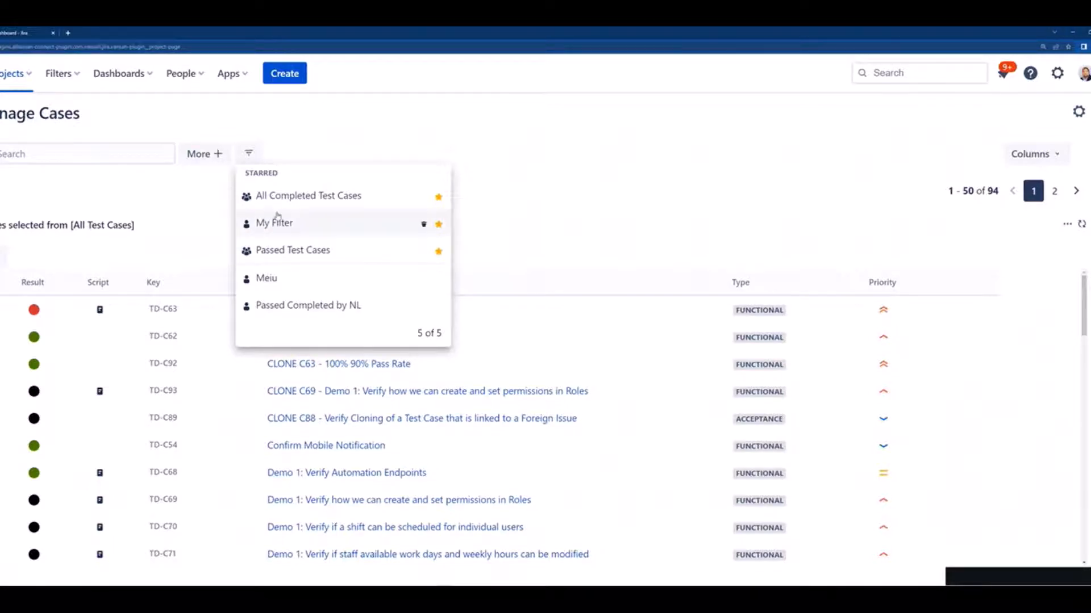
left_click(211, 217)
left_click(249, 153)
left_click(277, 196)
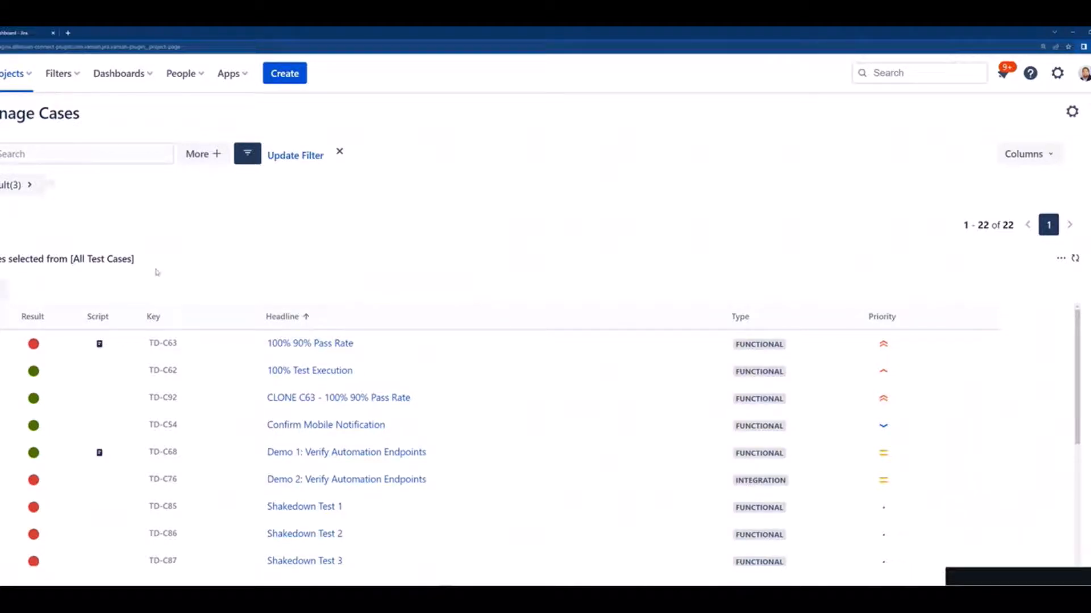
Step: Look through the filtered test cases and their results, and remove the Result filter from the list
scroll(157, 272, "down", 1)
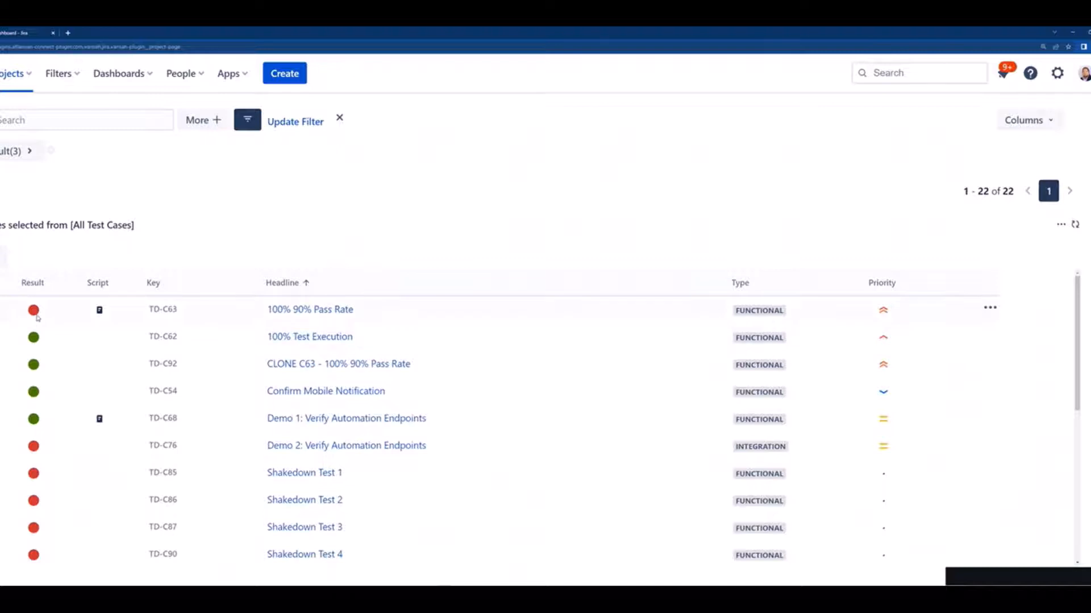
mouse_move(36, 313)
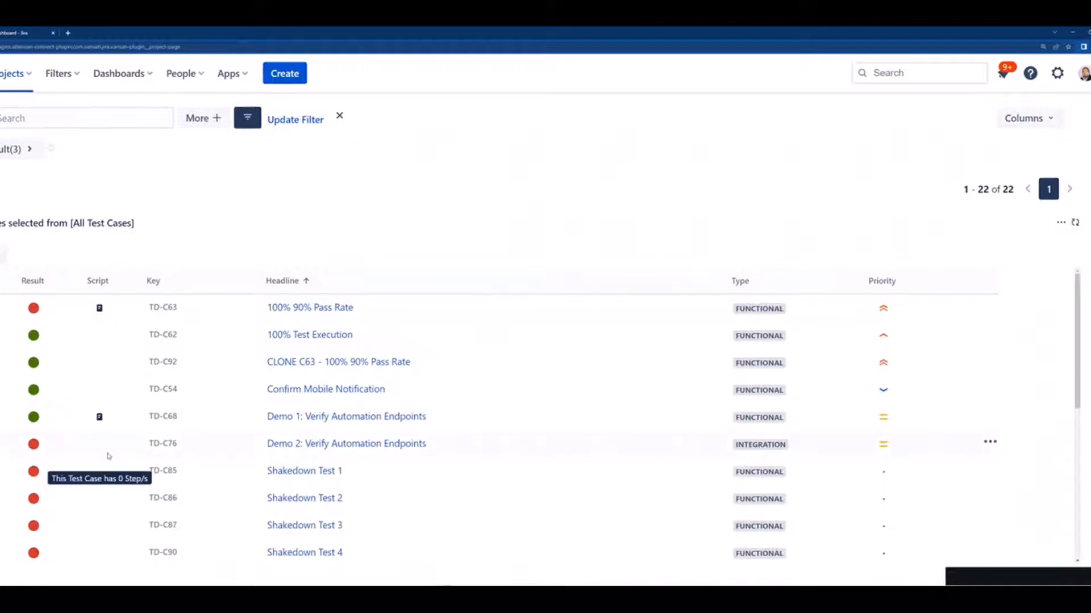
scroll(106, 459, "down", 3)
scroll(106, 459, "up", 4)
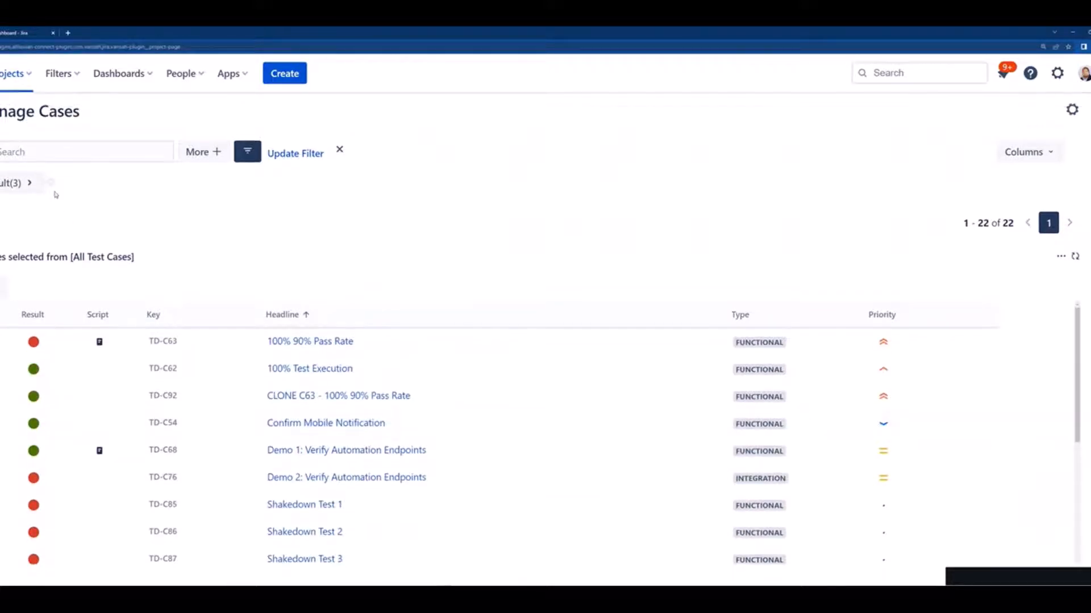
left_click(53, 186)
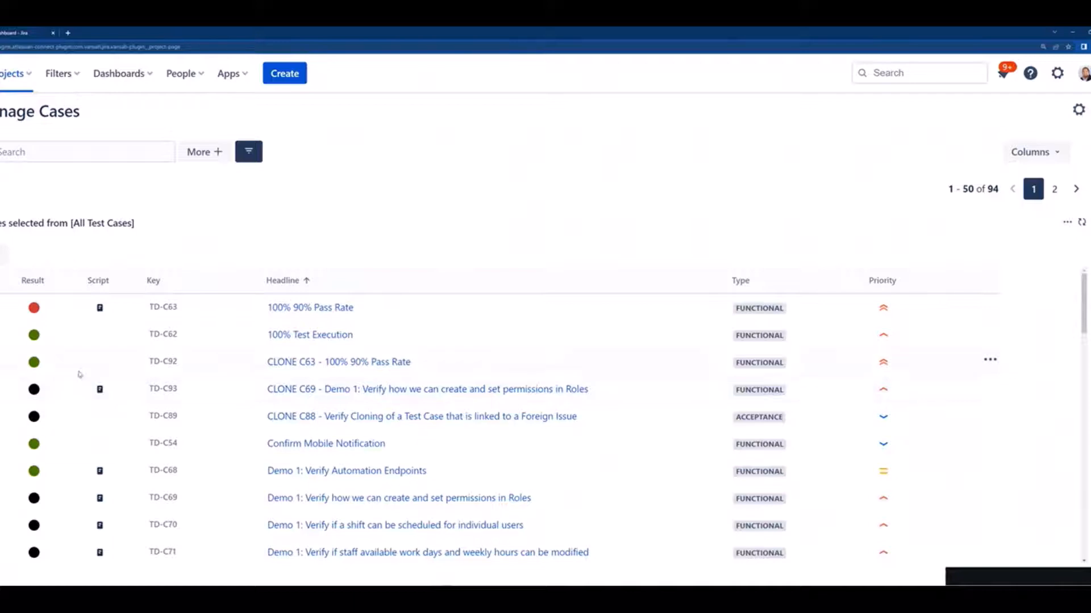
scroll(74, 392, "down", 3)
scroll(76, 383, "up", 3)
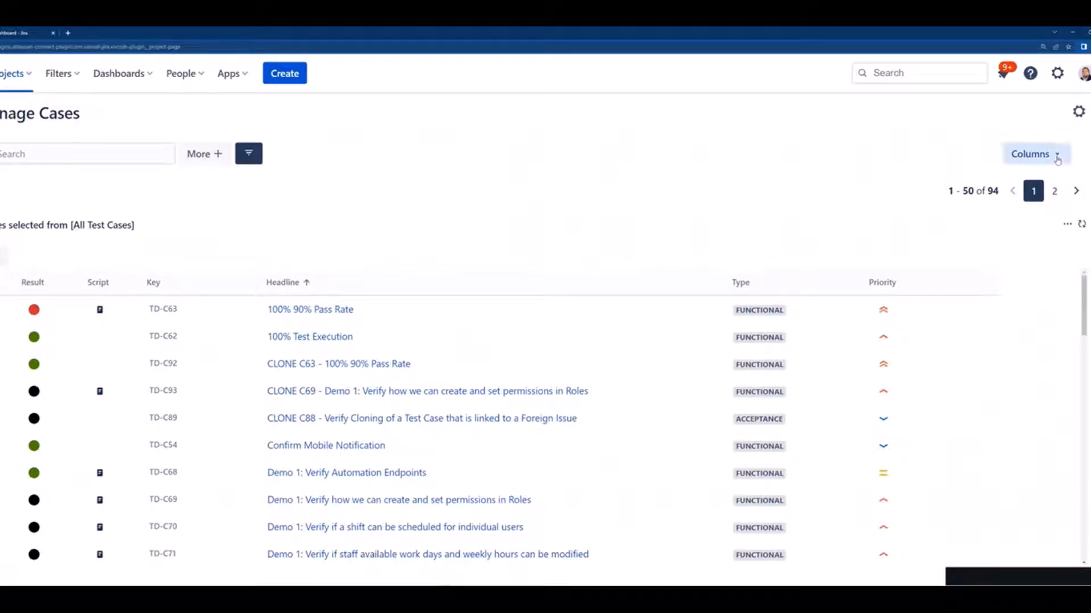
Step: Add the Jira Issues (Linked) column to the test case list and save the column setup
left_click(1039, 154)
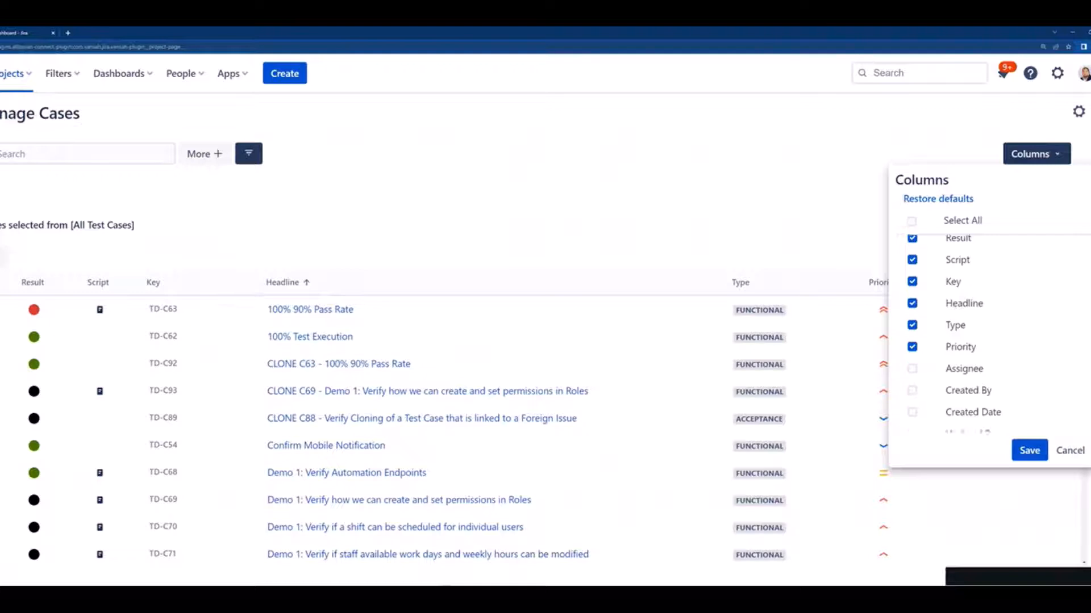
scroll(1031, 359, "down", 3)
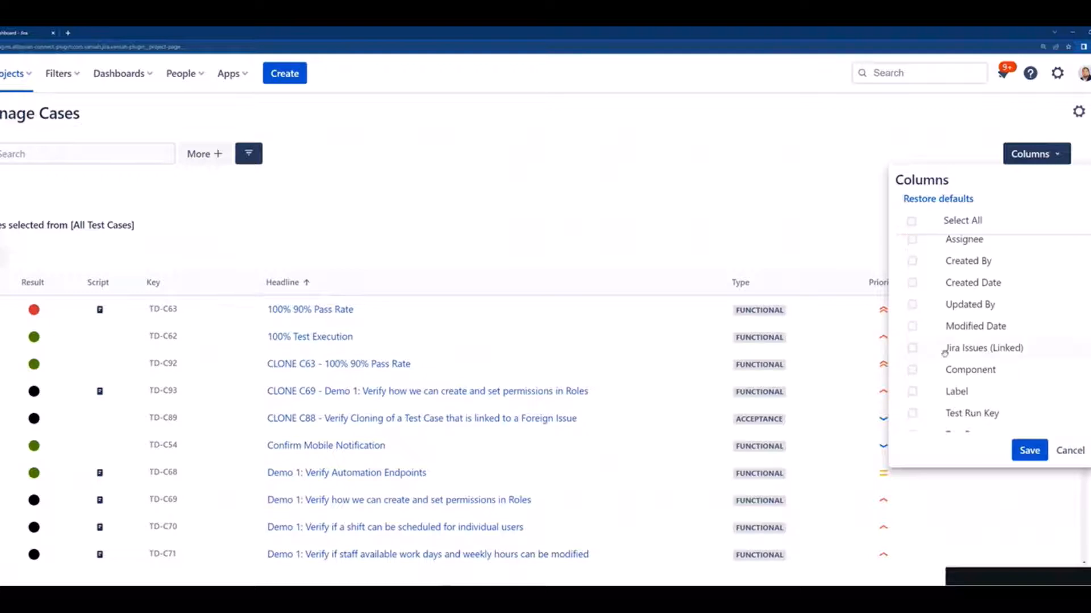
left_click(913, 348)
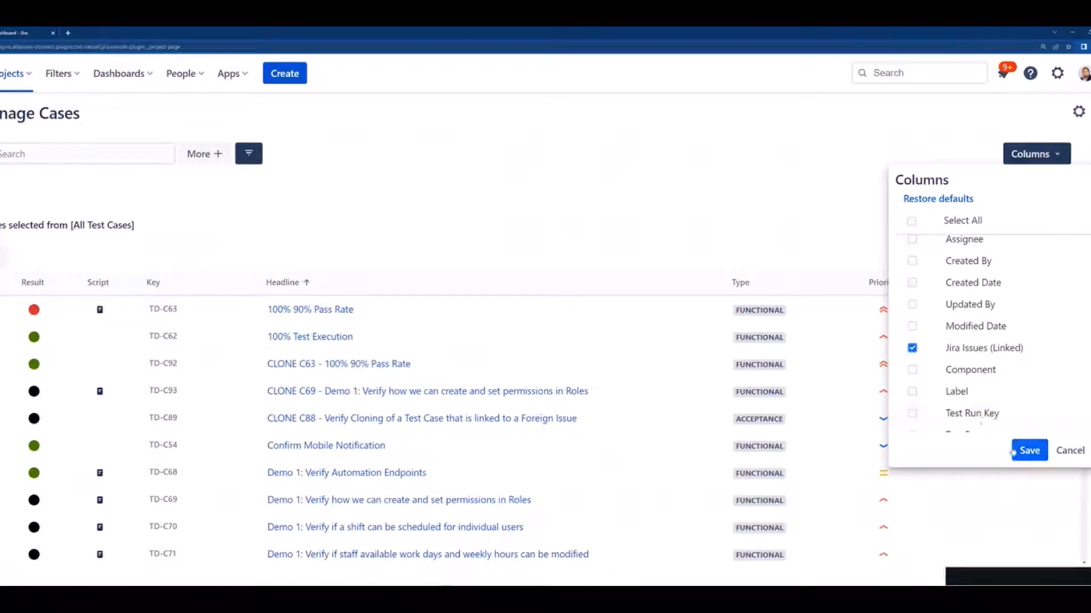
left_click(1029, 450)
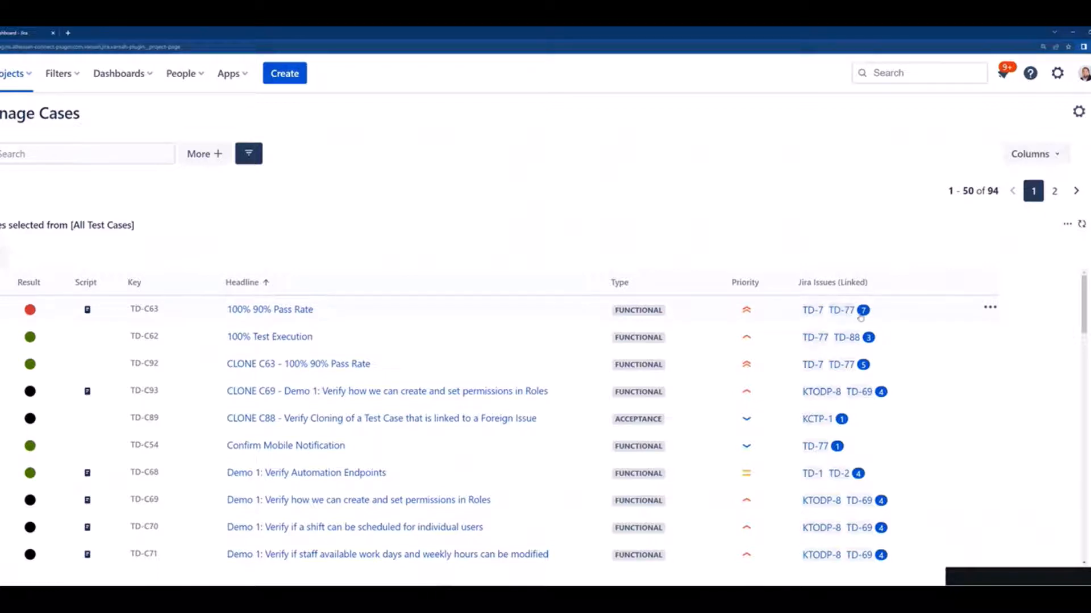
Step: Open the Jira issues linked to the 100% 90% Pass Rate test case and open the Linked issues 4 issue
mouse_move(863, 314)
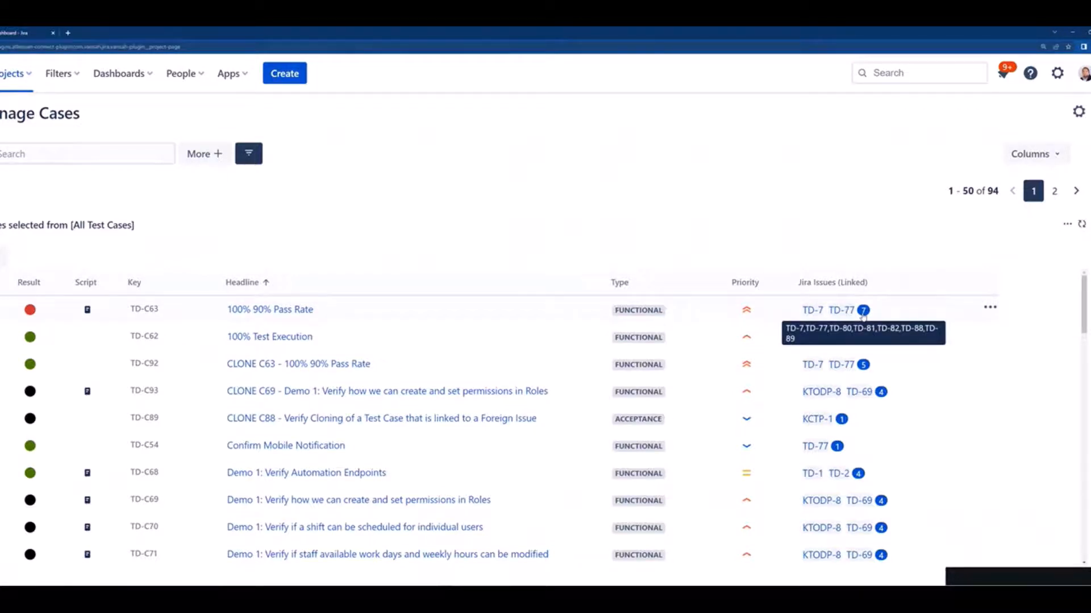
left_click(862, 314)
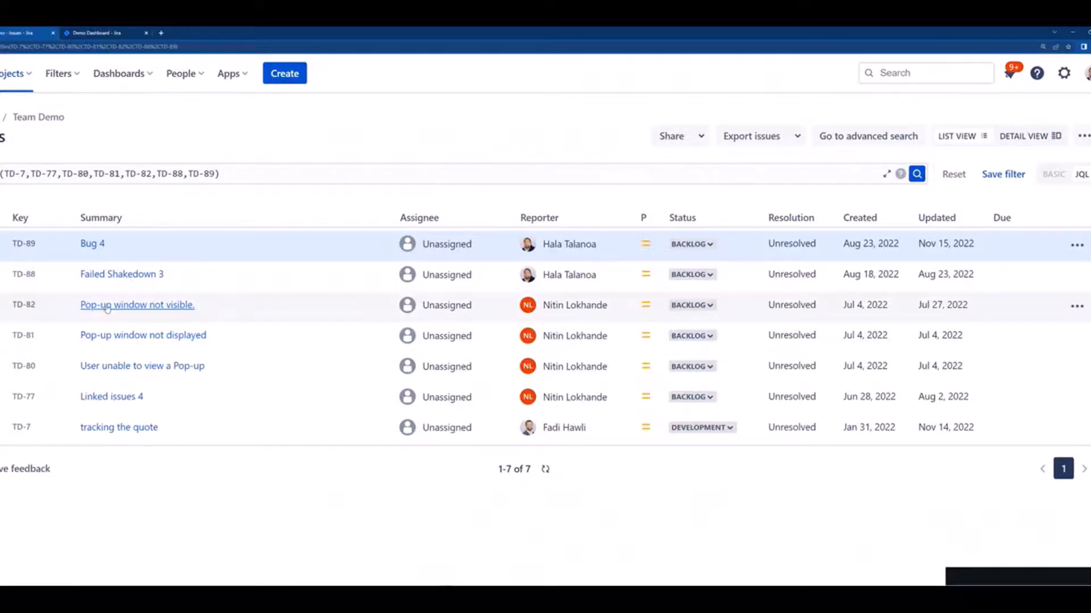
left_click(104, 397)
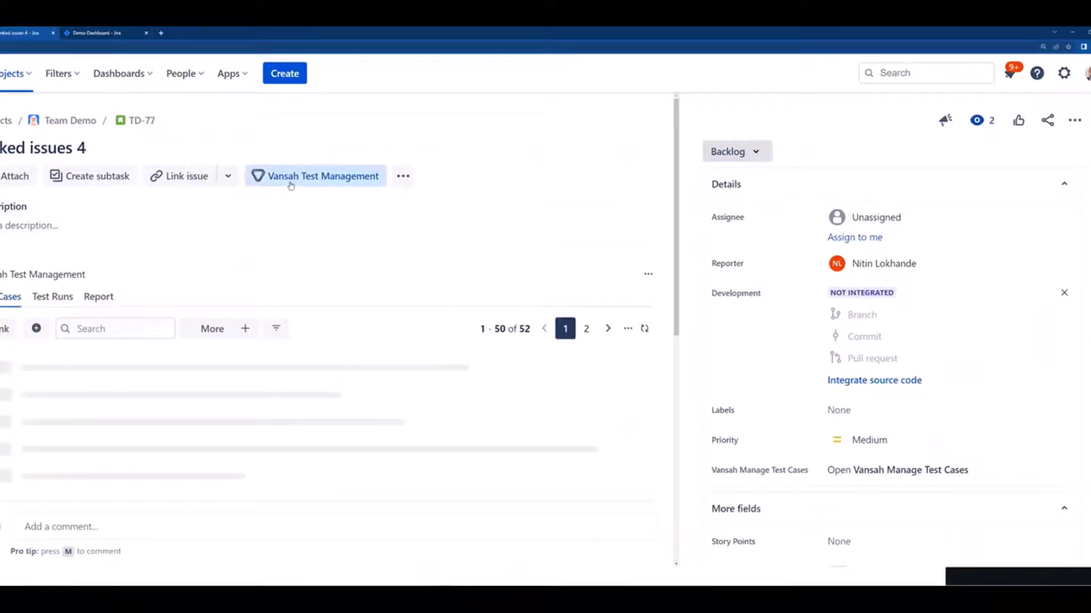
Step: Examine the available filter fields and the saved filters for the test cases linked to this issue
scroll(291, 185, "down", 2)
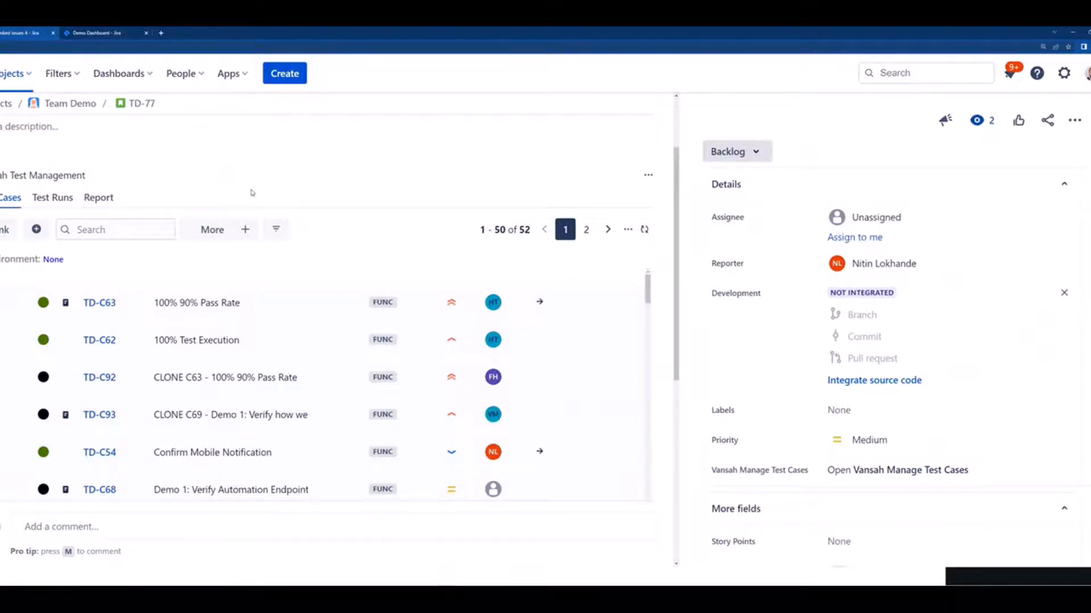
left_click(241, 231)
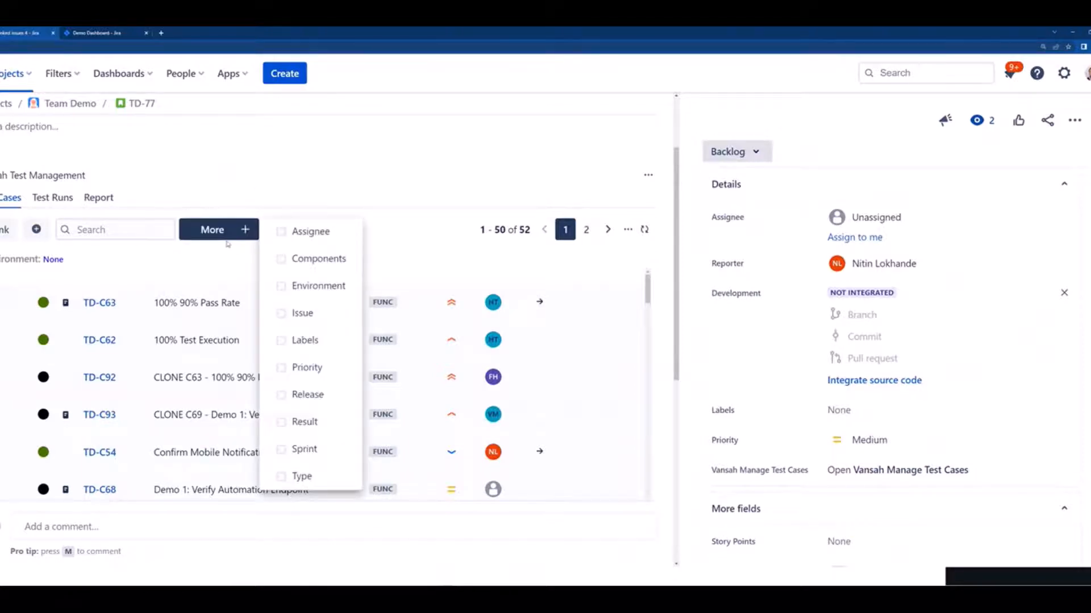
left_click(242, 250)
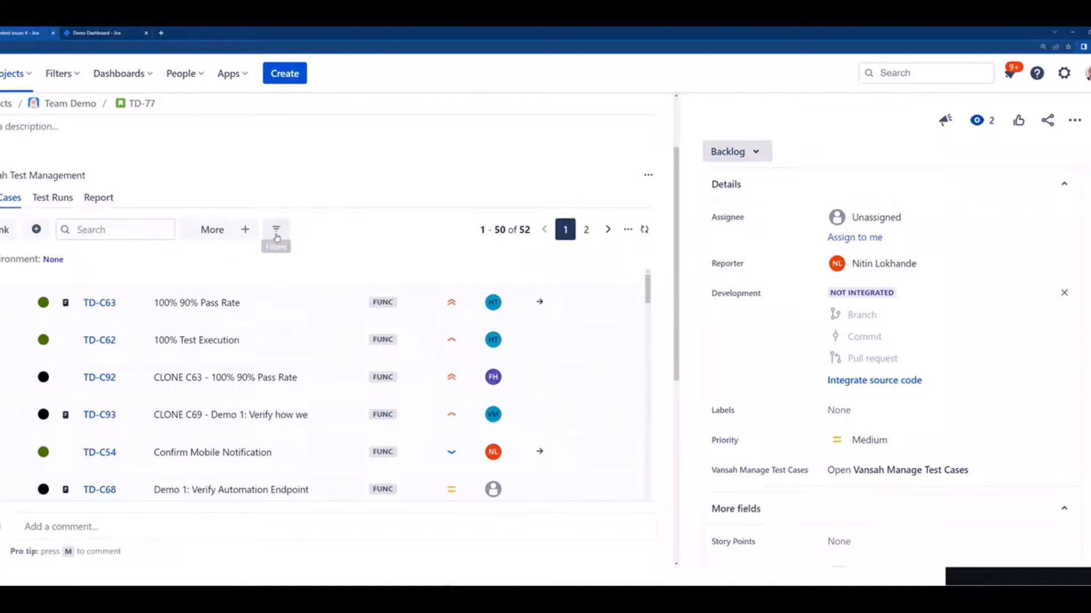
left_click(276, 233)
left_click(277, 233)
left_click(276, 233)
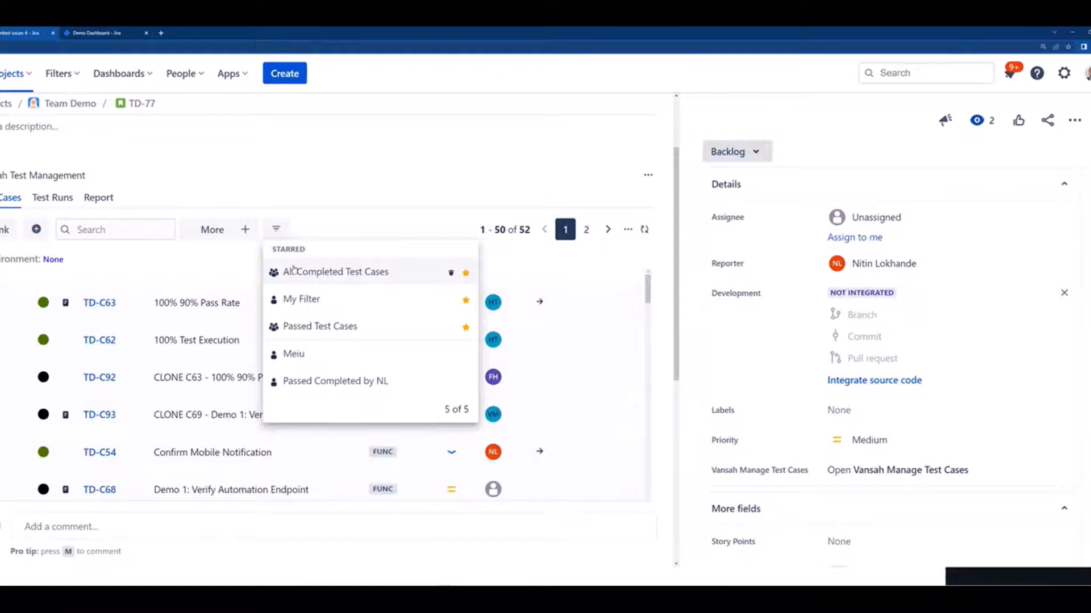
Step: Add an Assignee filter to the issue's linked test cases and select one team member
left_click(243, 235)
left_click(243, 233)
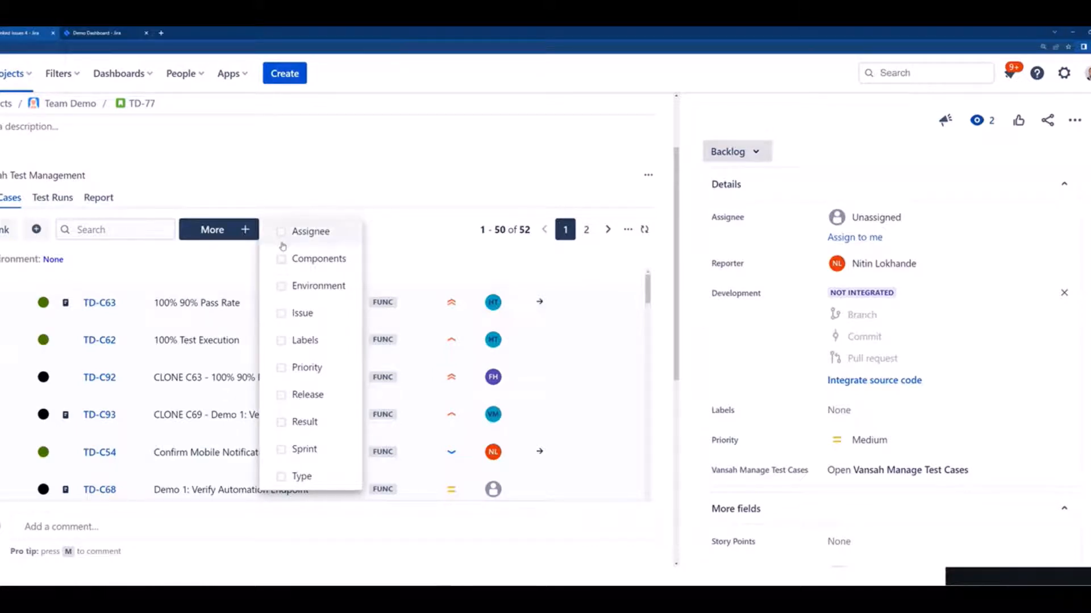
left_click(281, 233)
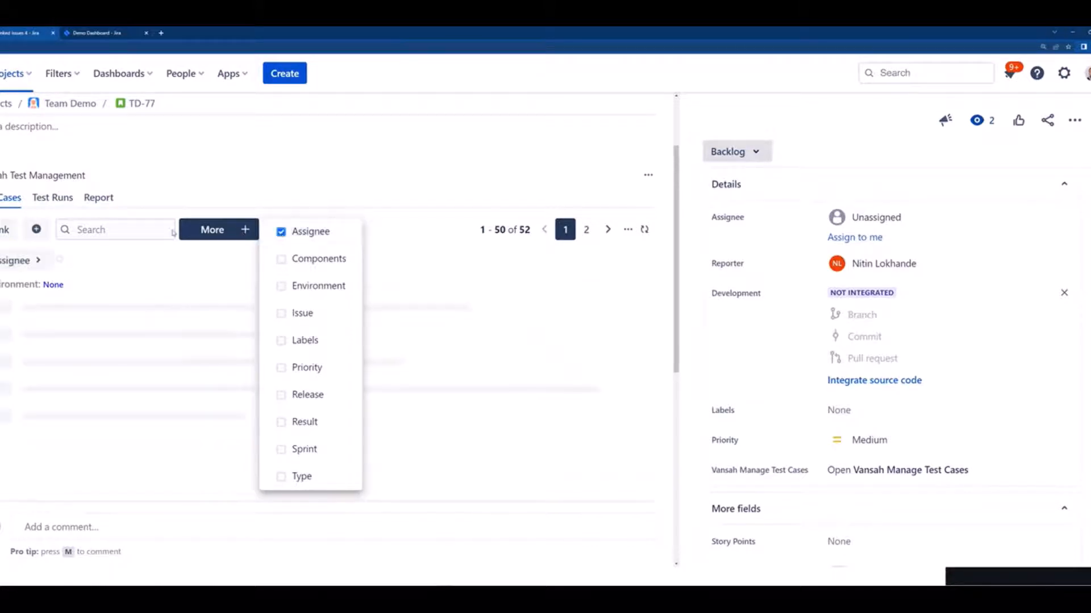
left_click(38, 263)
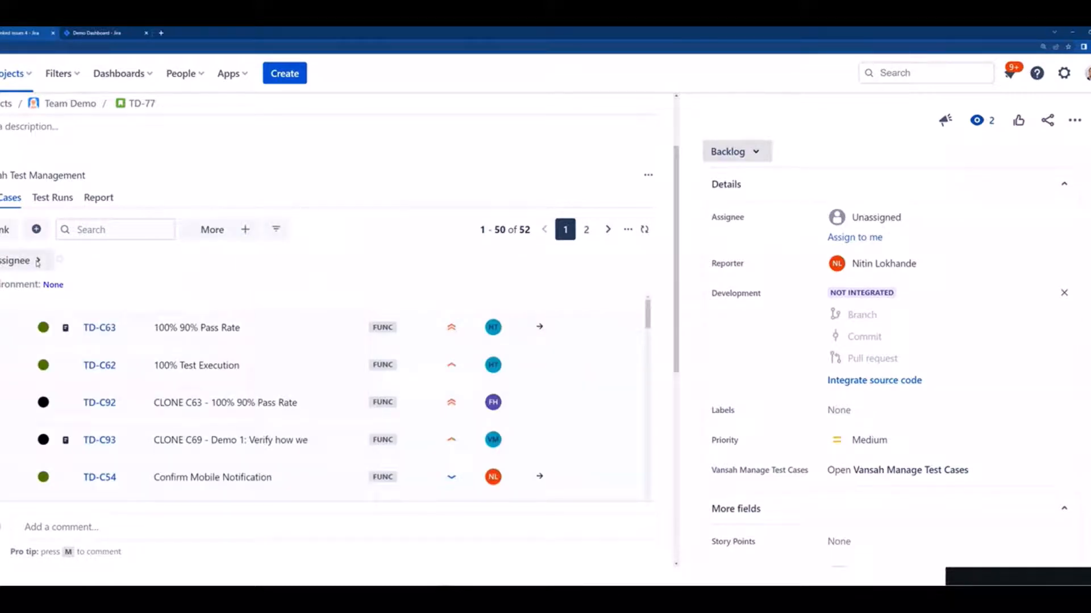
left_click(39, 263)
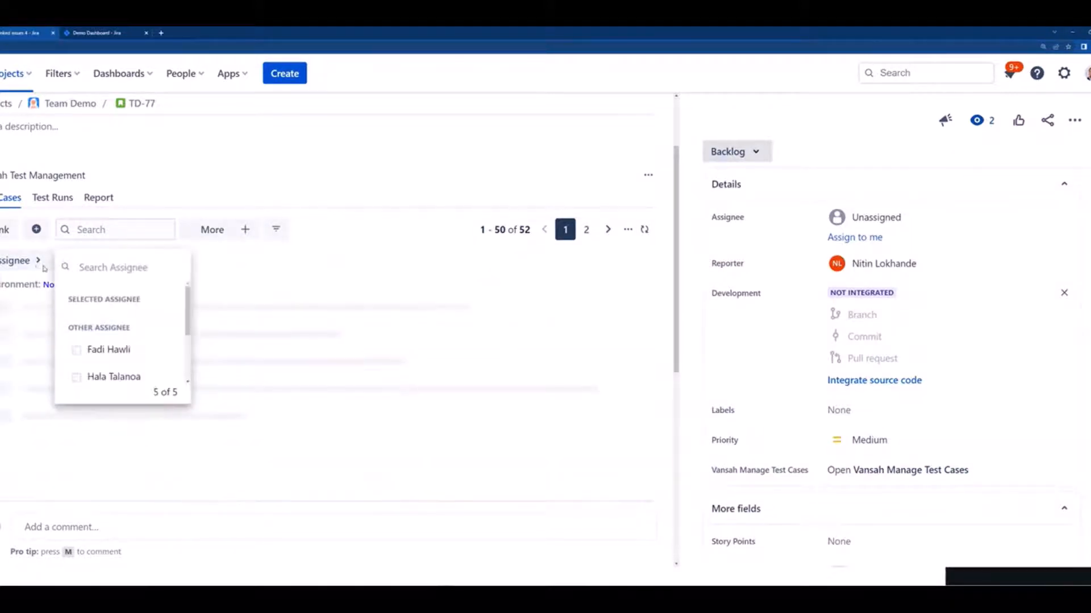
left_click(77, 379)
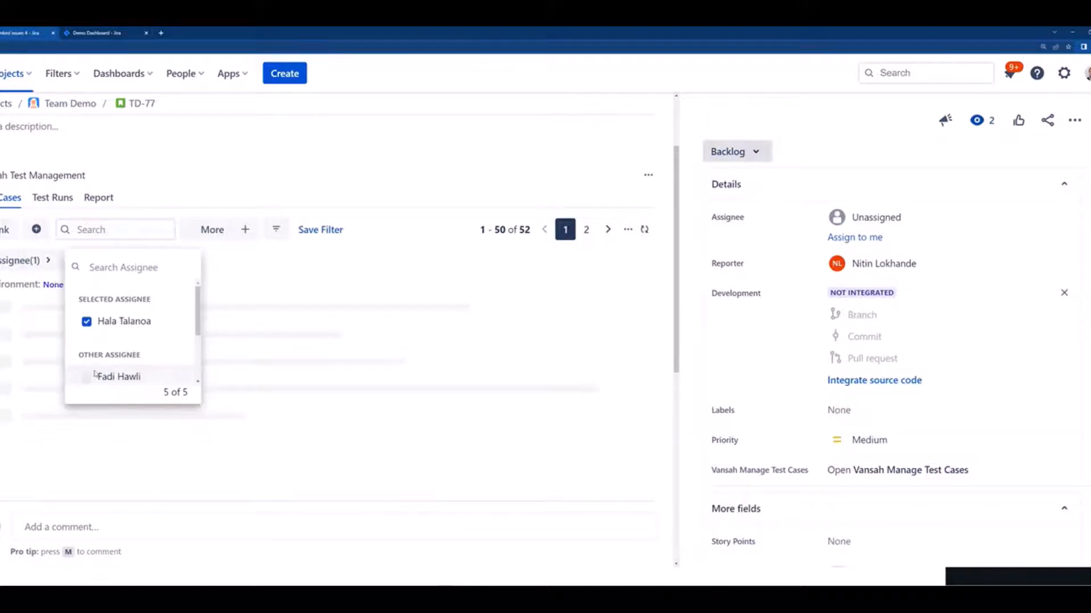
left_click(255, 258)
Step: Save the assignee filter under the name and description "My List of Test Cases" with private visibility
left_click(312, 236)
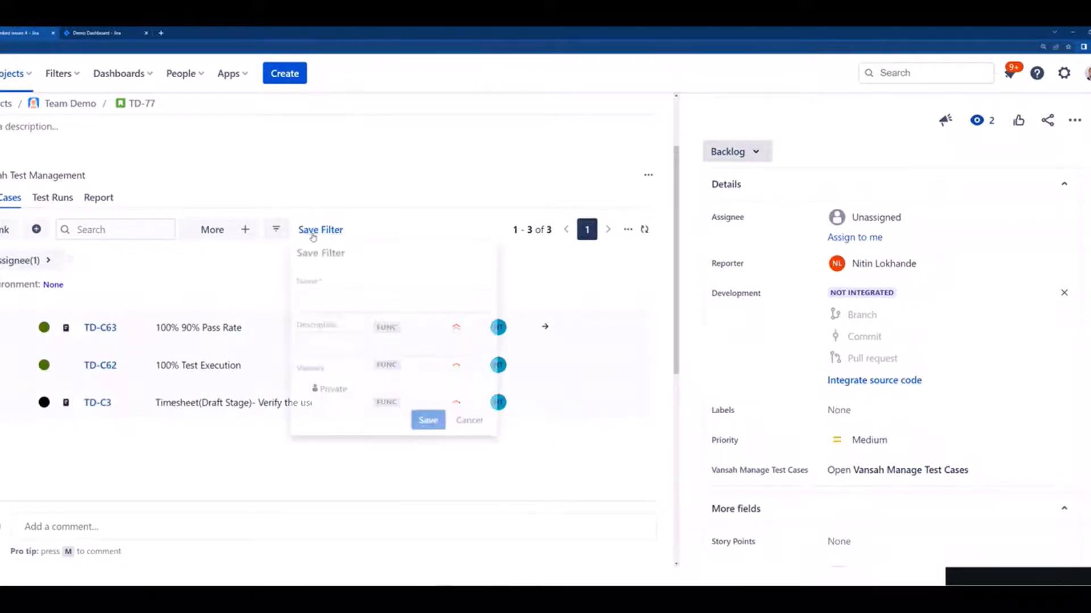
left_click(313, 237)
left_click(312, 237)
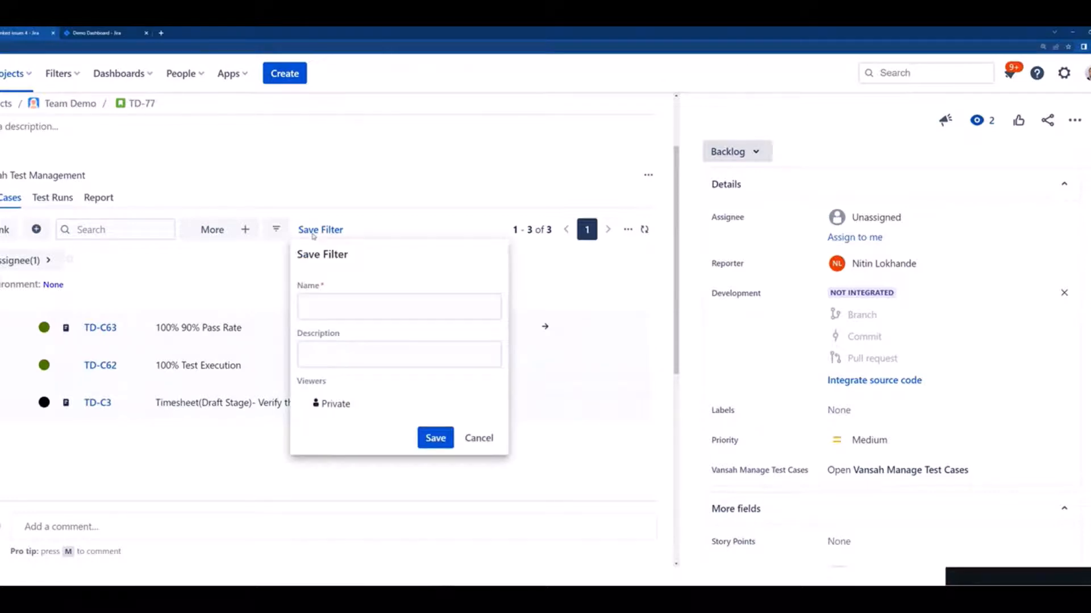
left_click(308, 301)
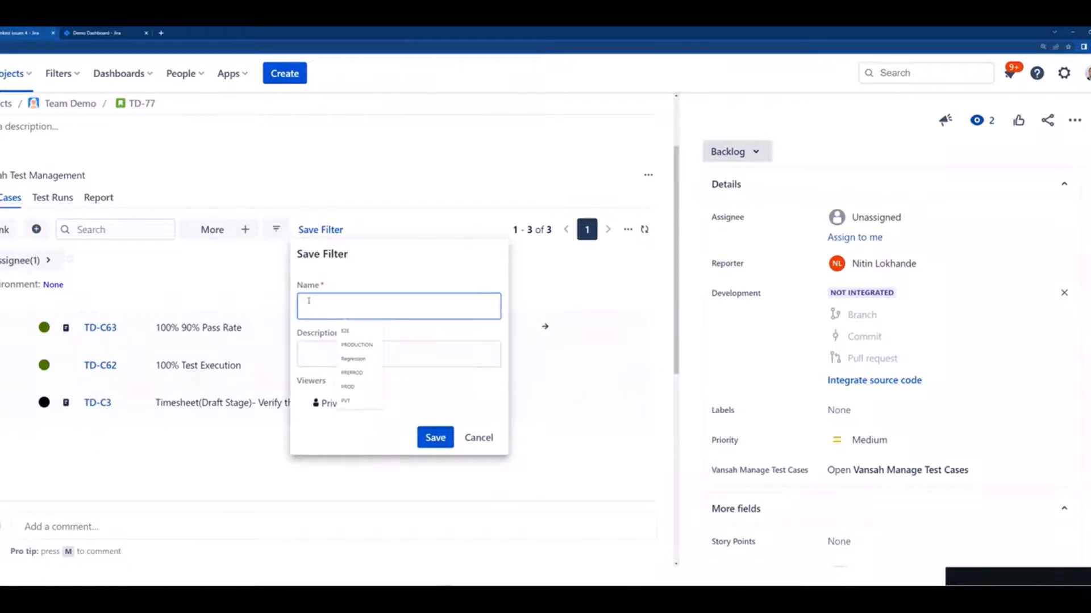
type("H")
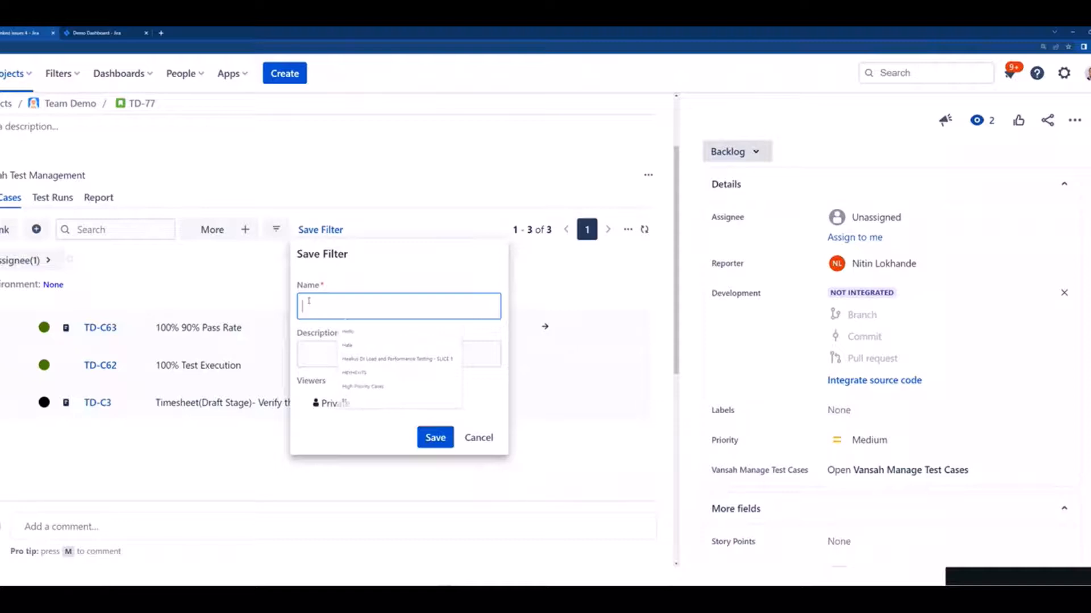
key("BackSpace")
type("My List ")
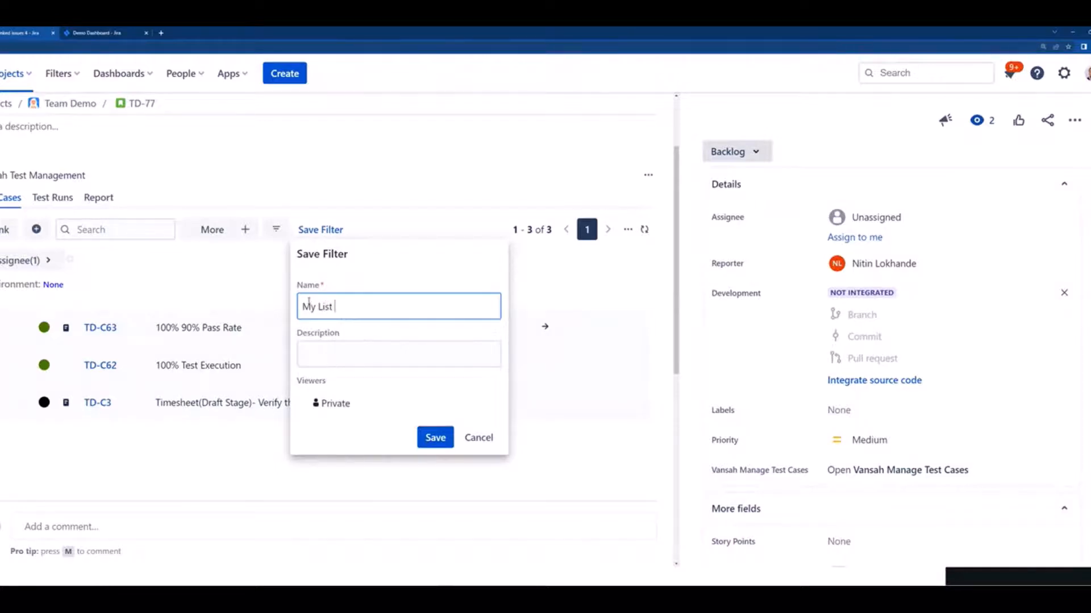
type("of Test Cases")
key("ctrl+a")
key("ctrl+c")
key("Tab")
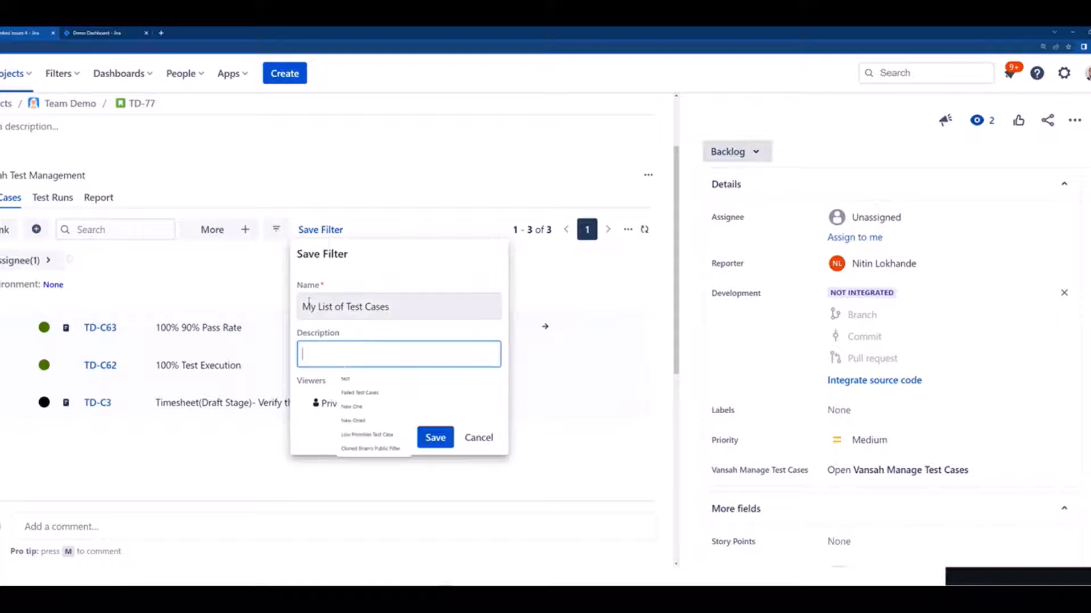
key("ctrl+v")
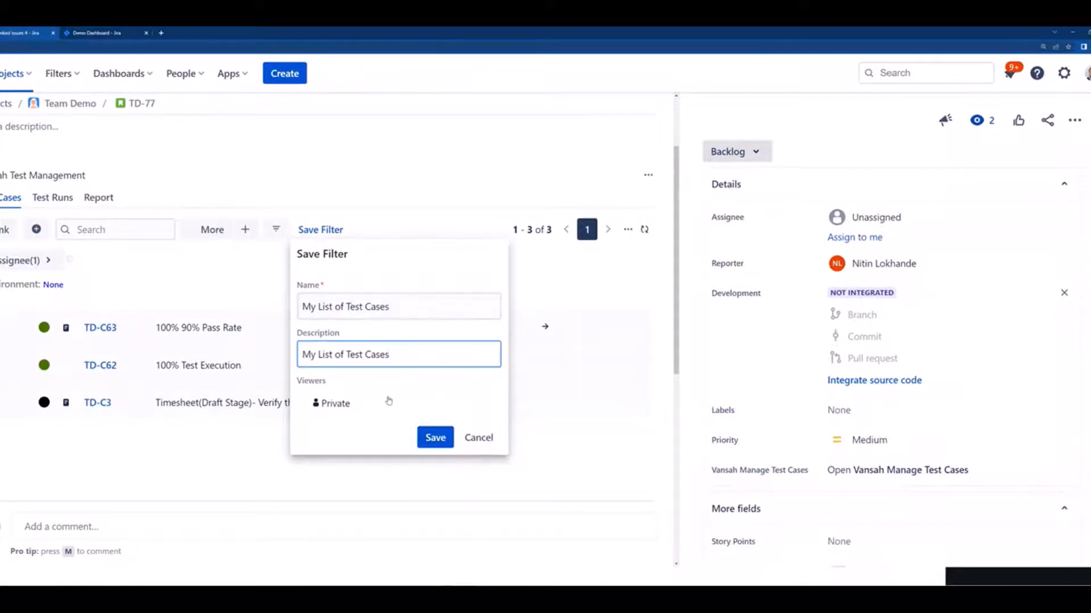
left_click(428, 437)
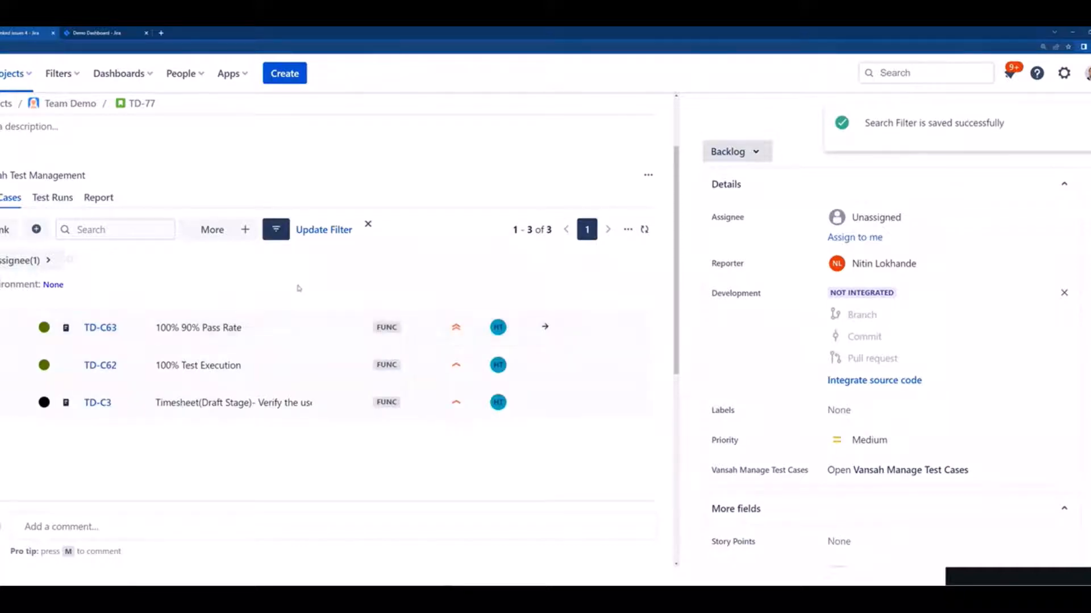
Step: Clear the current filter and apply the saved filter My List of Test Cases
left_click(71, 263)
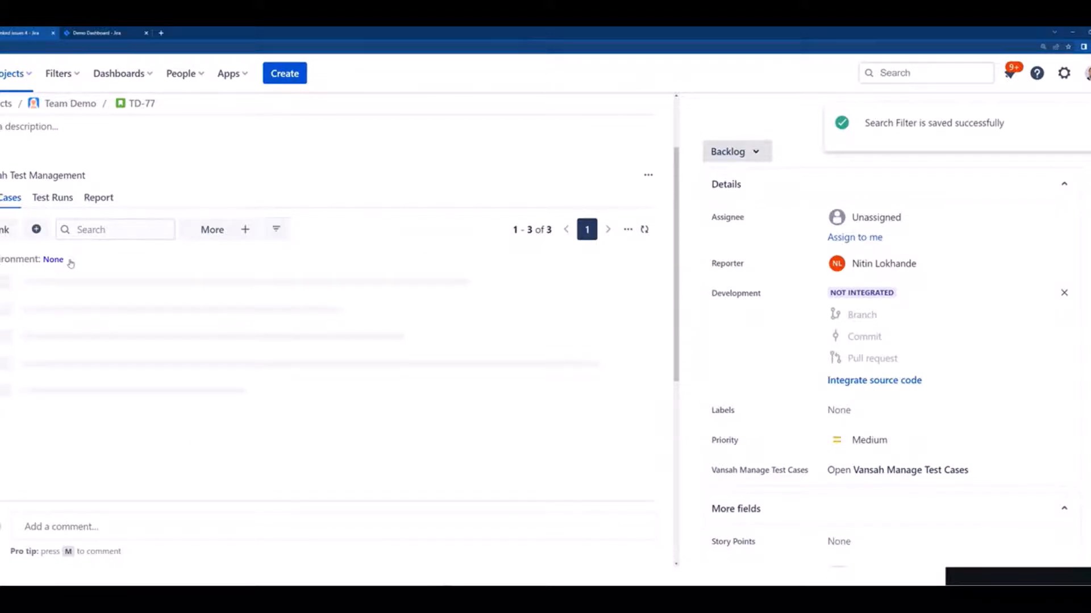
left_click(275, 231)
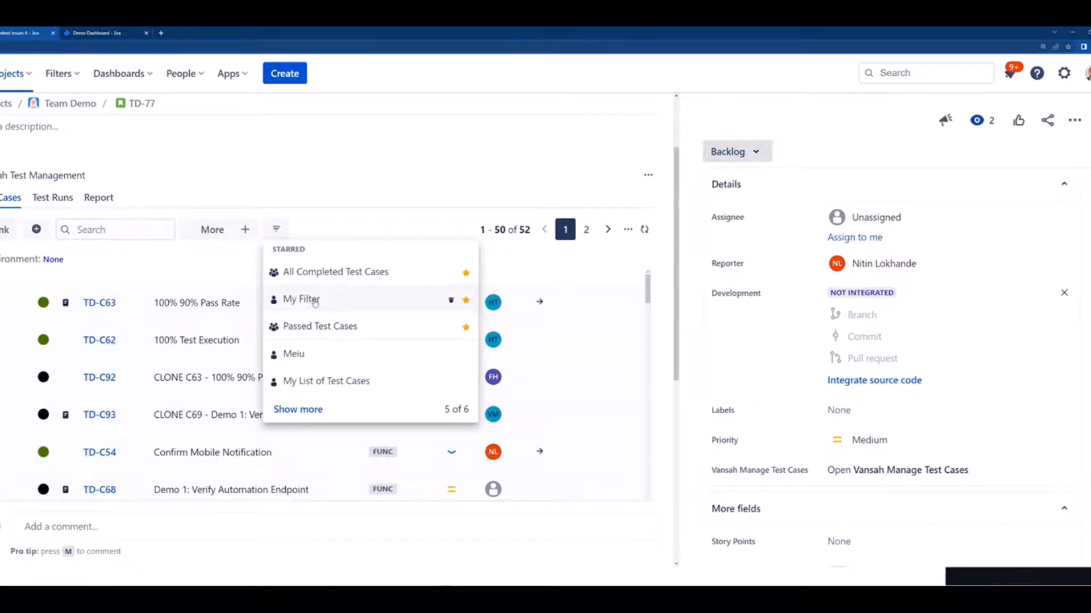
left_click(321, 381)
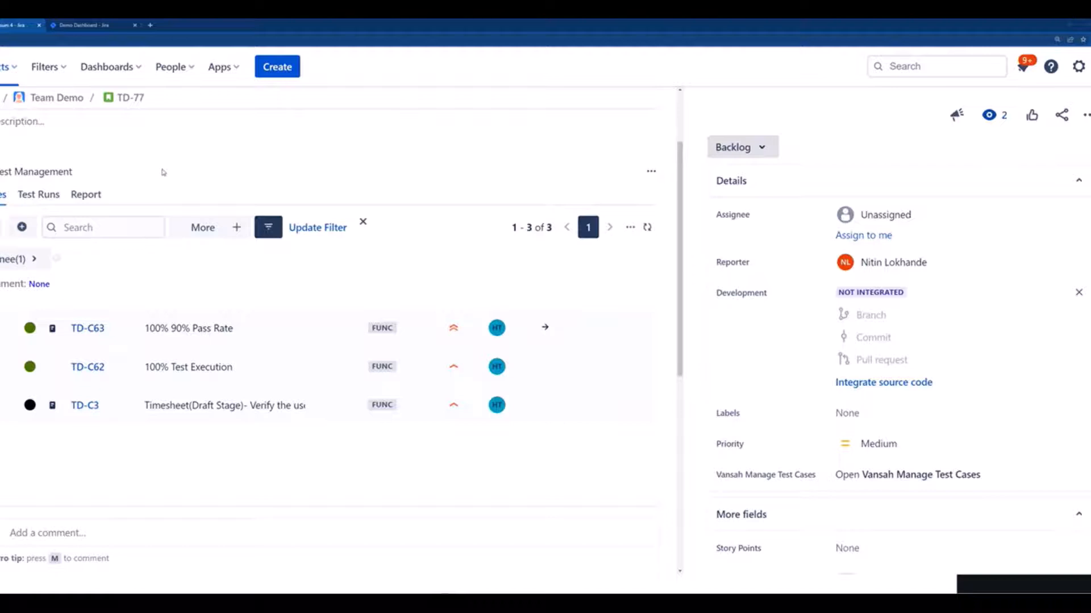
Step: Switch to the Demo Dashboard, put it into edit mode and open the configuration of the Vansah - Issue Traceability Summary gadget
left_click(105, 28)
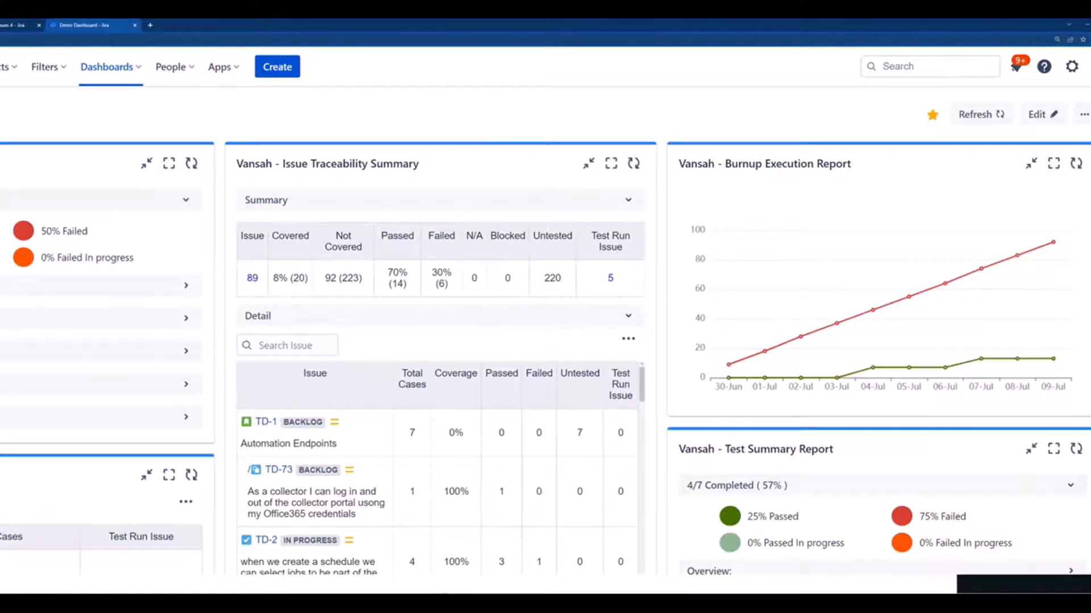
scroll(546, 330, "down", 1)
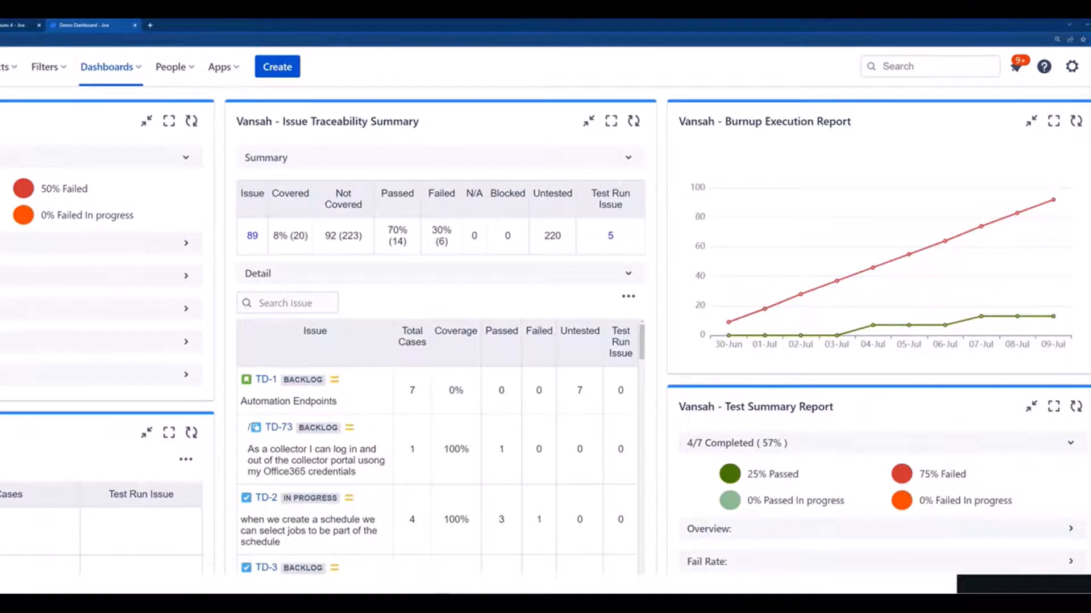
scroll(545, 337, "up", 1)
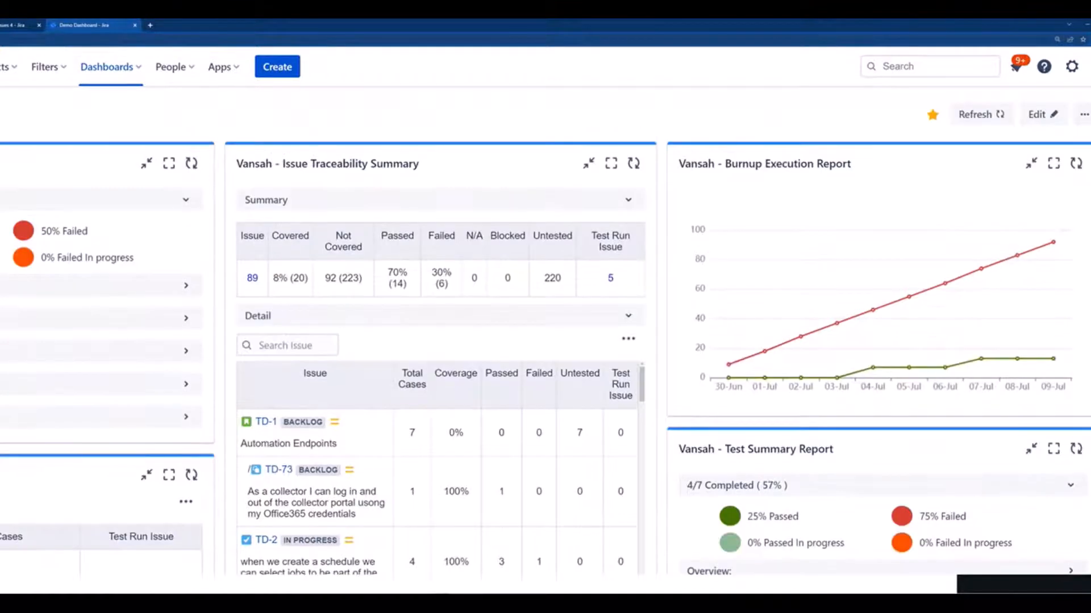
left_click(1044, 115)
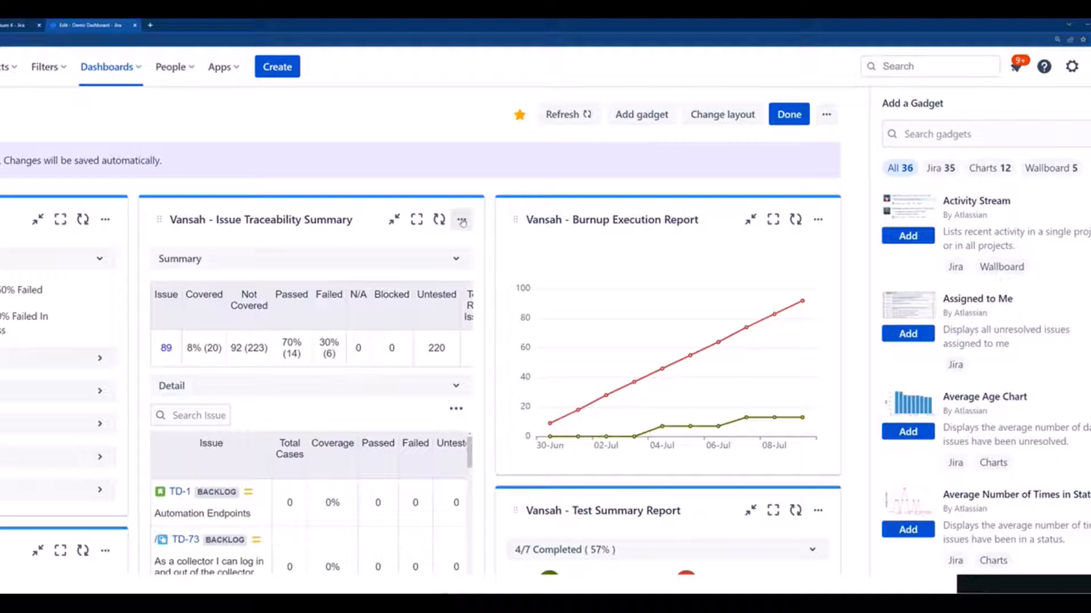
left_click(462, 221)
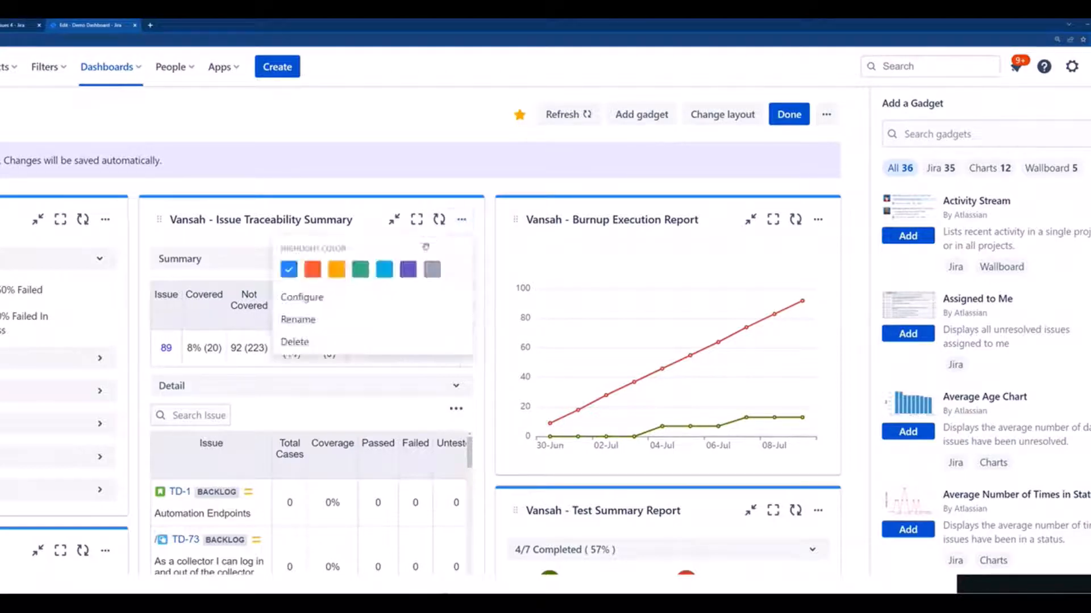
left_click(385, 297)
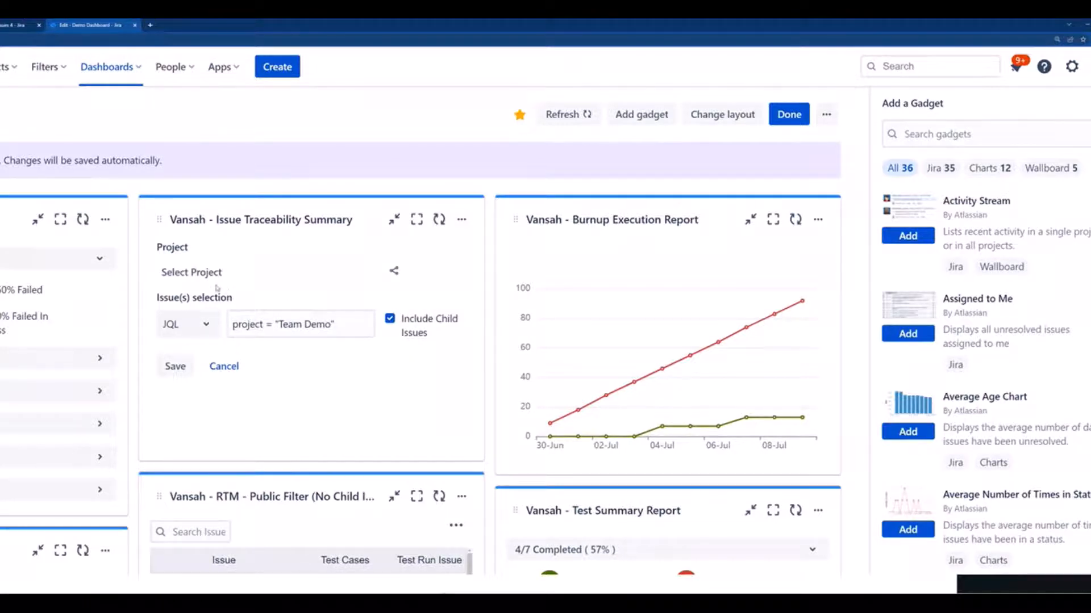
Step: Set the gadget's issue selection to JQL, run the query project = "Team Demo" and save it
left_click(205, 326)
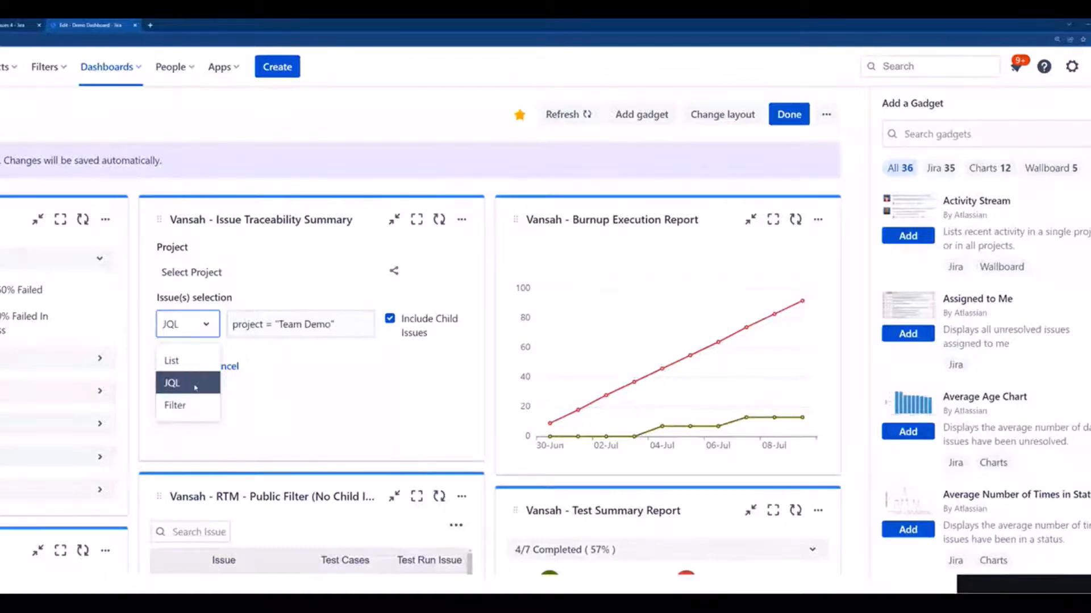
left_click(196, 386)
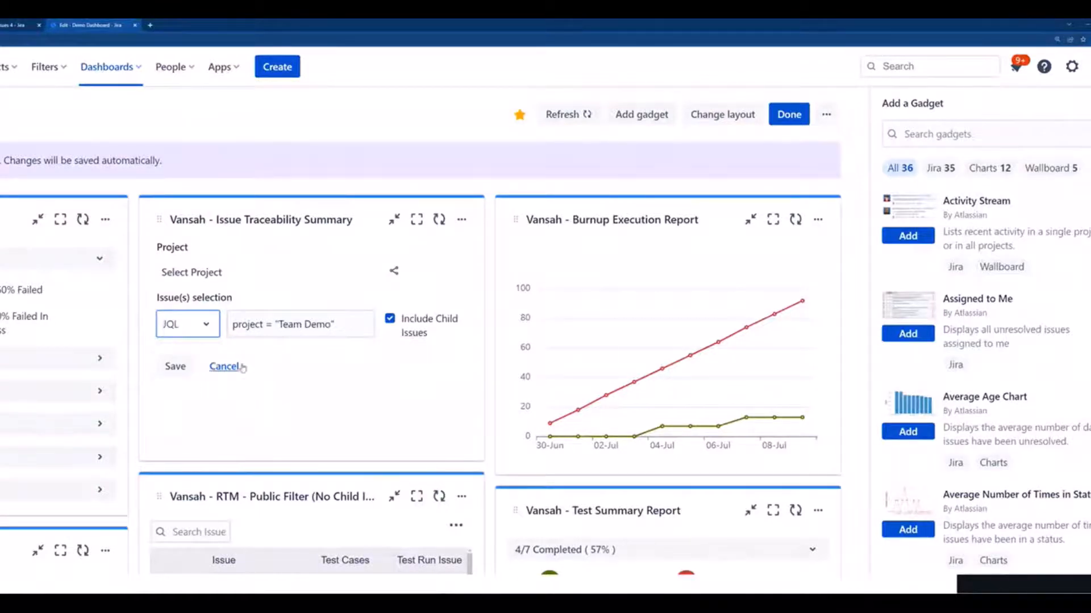
left_click(302, 325)
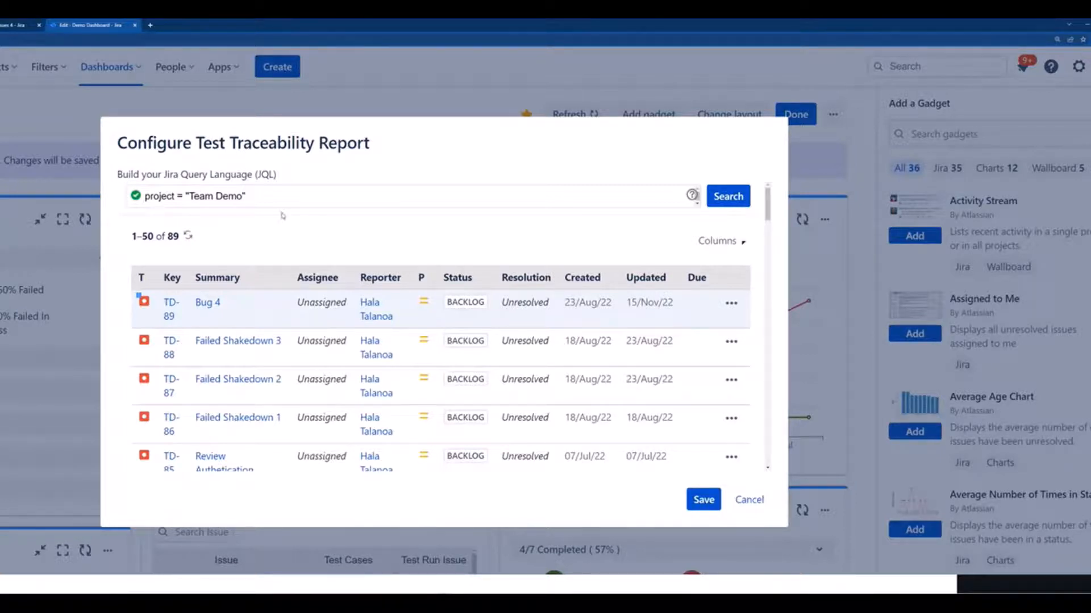
left_click(291, 198)
left_click(726, 200)
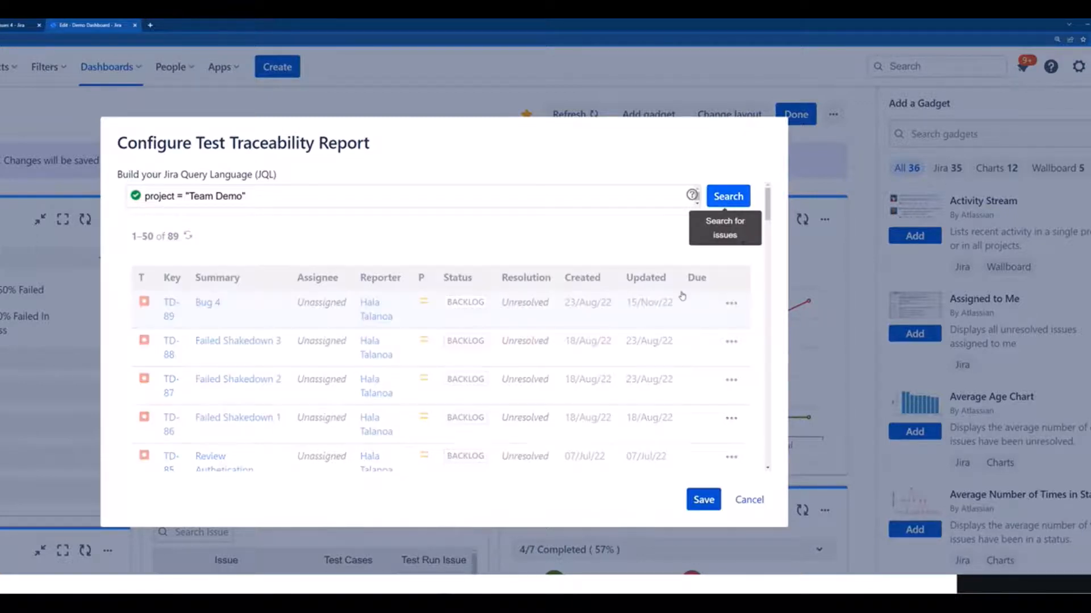
left_click(703, 500)
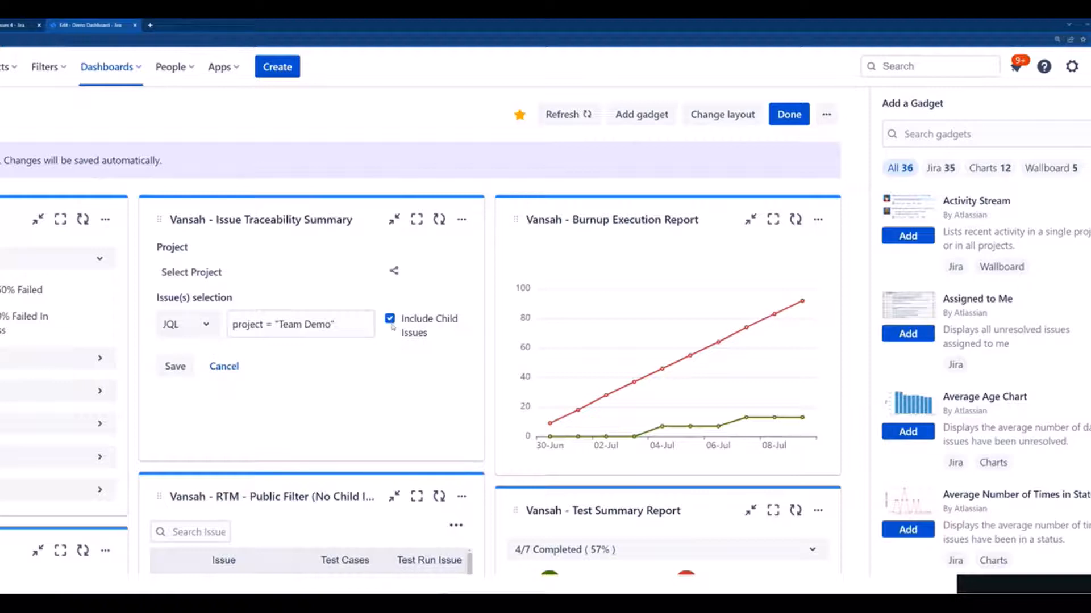
Step: Exclude child issues from the Issue Traceability Summary gadget, save its configuration and maximise it
left_click(390, 319)
left_click(176, 366)
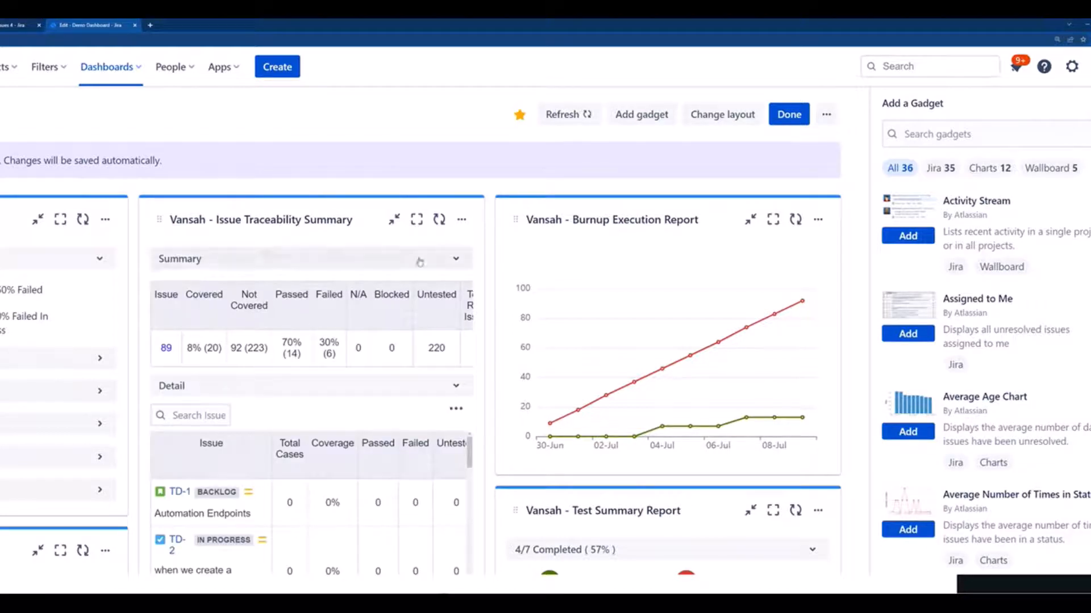
left_click(418, 227)
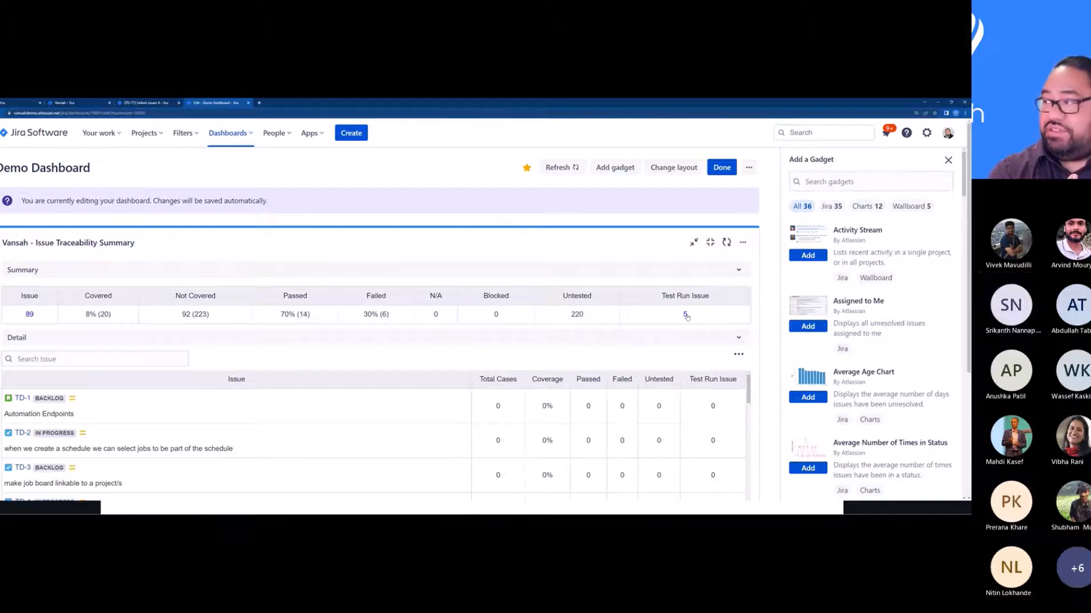
Step: View the test run issues from the gadget's summary, then return to the dashboard and browse its issue detail list
left_click(685, 315)
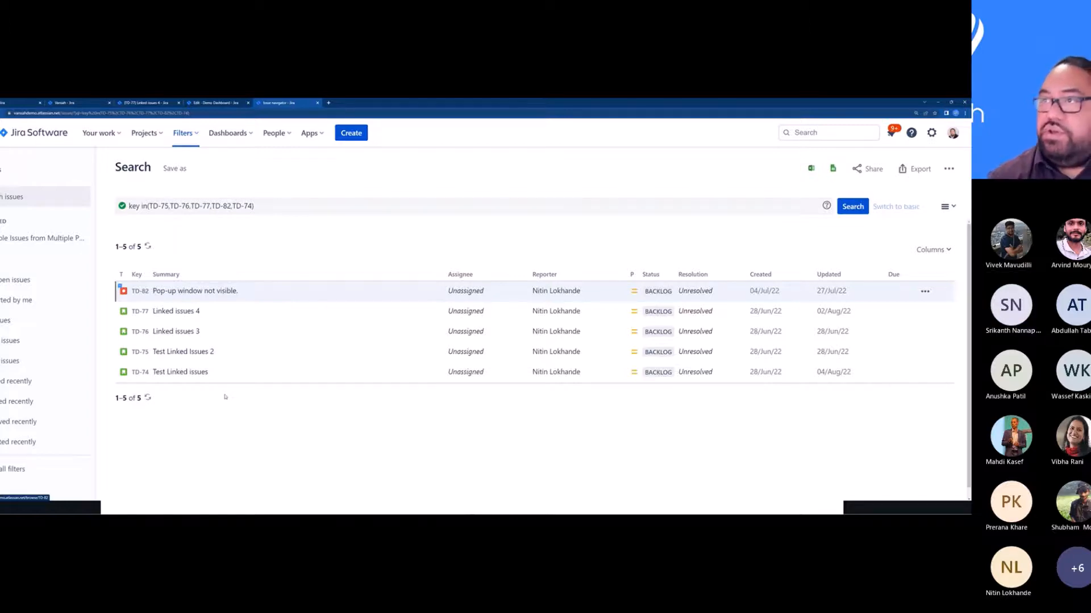
left_click(226, 104)
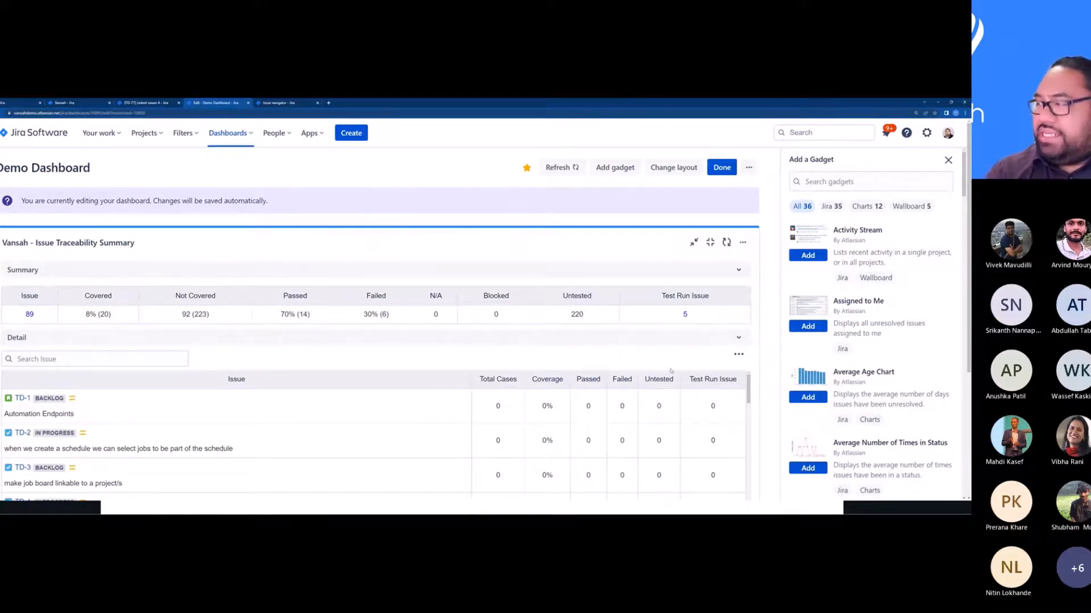
left_click_drag(749, 387, 737, 423)
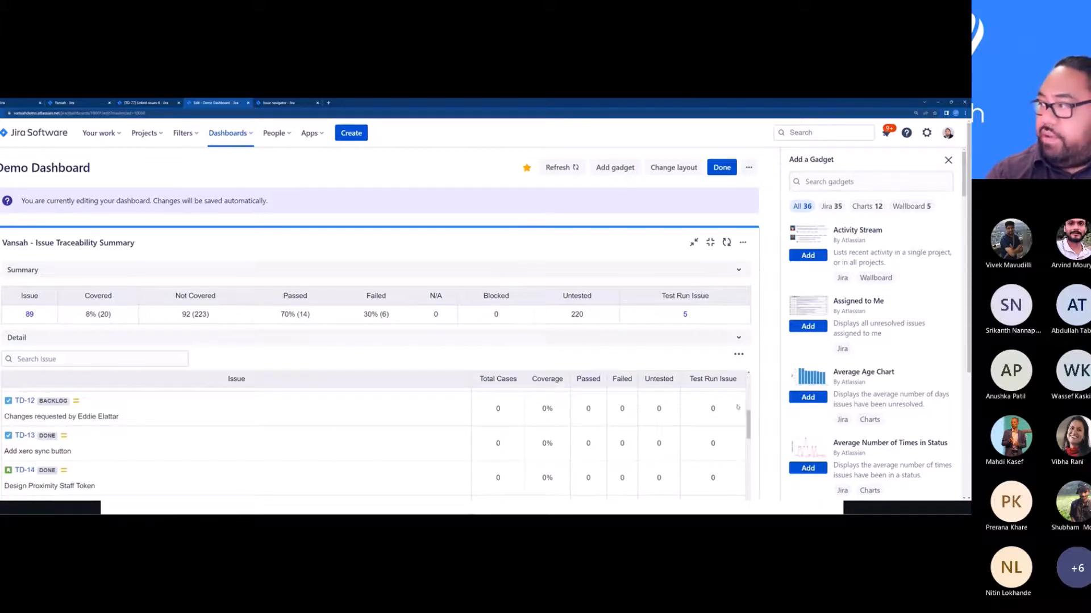
Step: Reconfigure the Issue Traceability Summary gadget to include child issues and save it
left_click(743, 244)
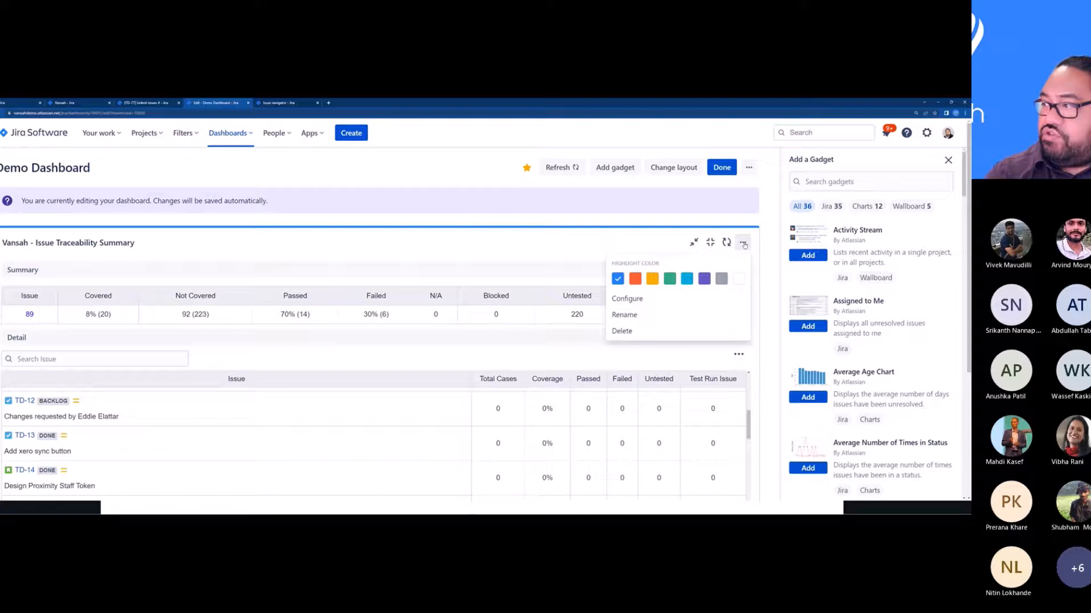
left_click(637, 300)
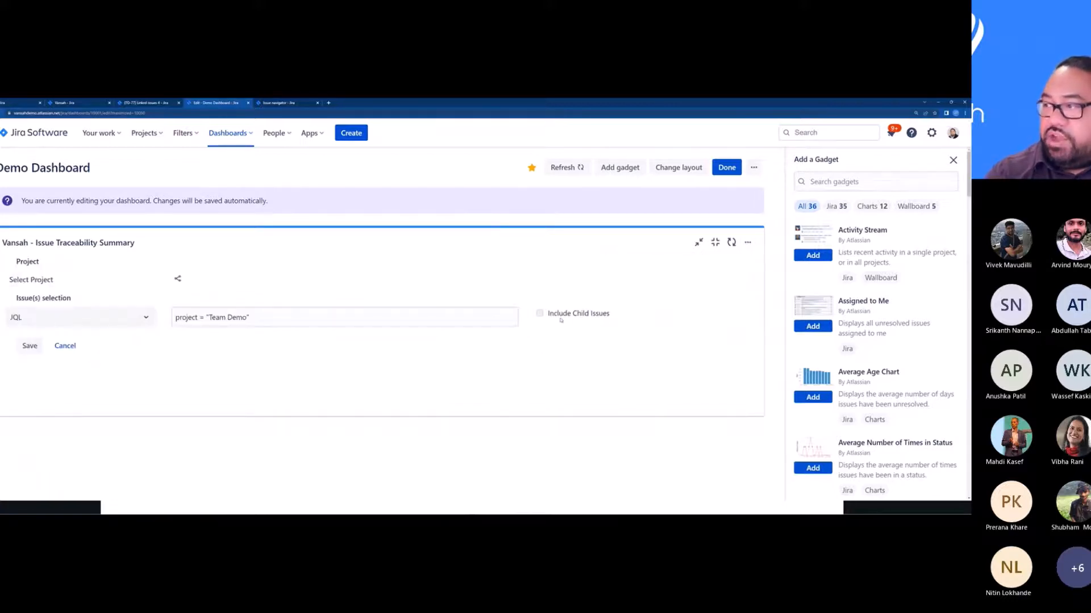
left_click(541, 314)
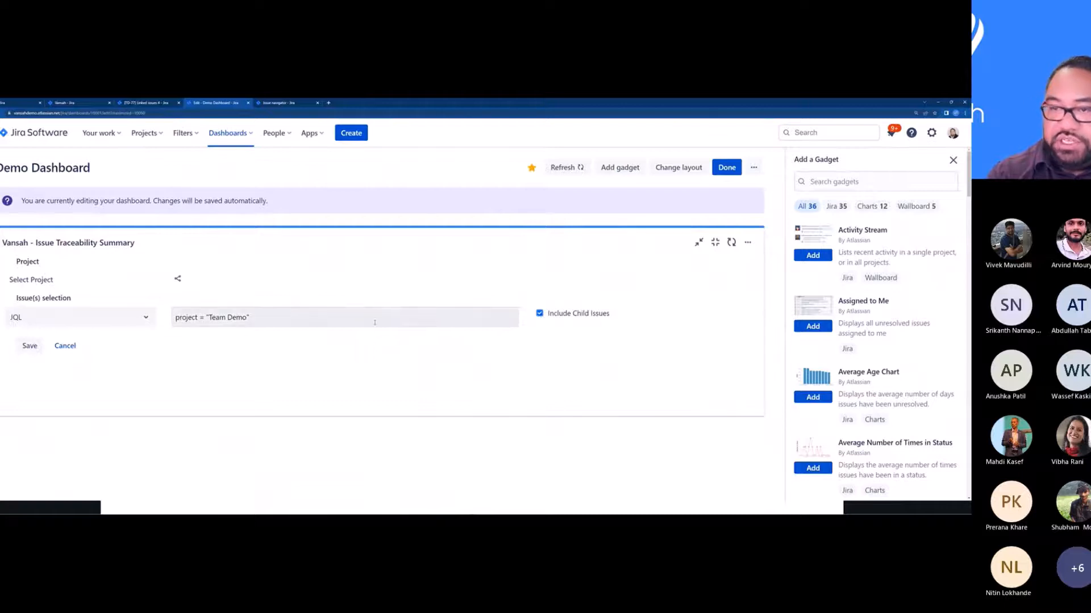
left_click(31, 346)
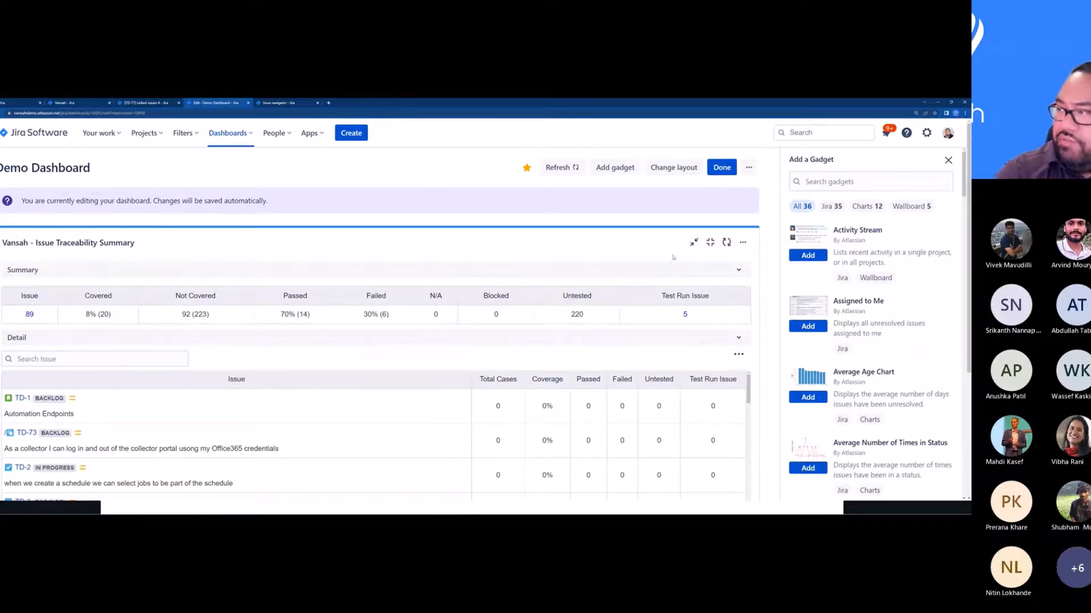
Step: Restore the Issue Traceability Summary gadget to its normal size, maximise it again and browse its issue detail list
left_click(710, 242)
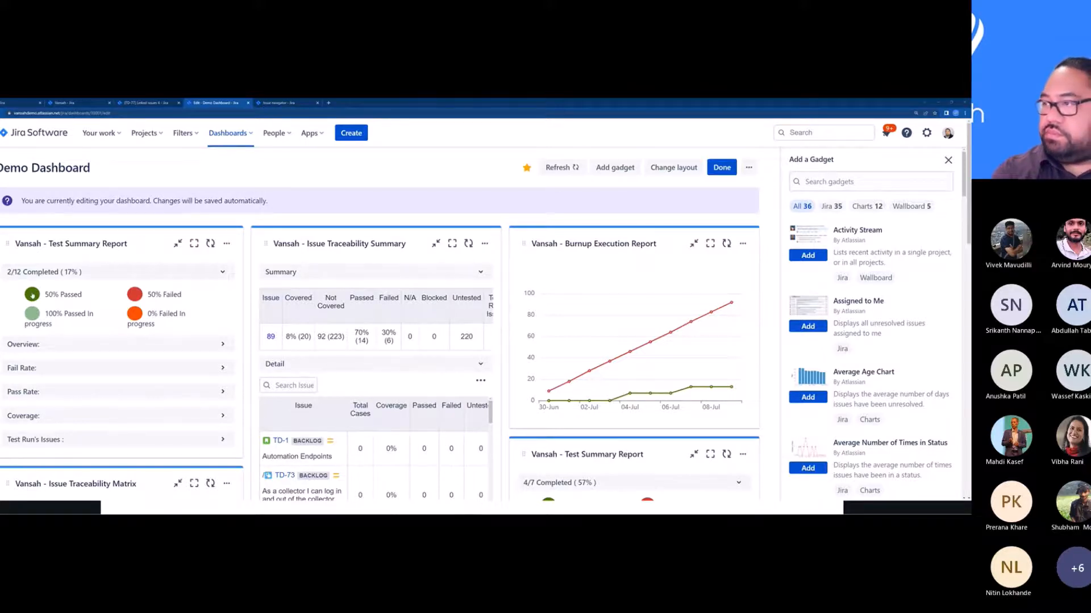
left_click(453, 243)
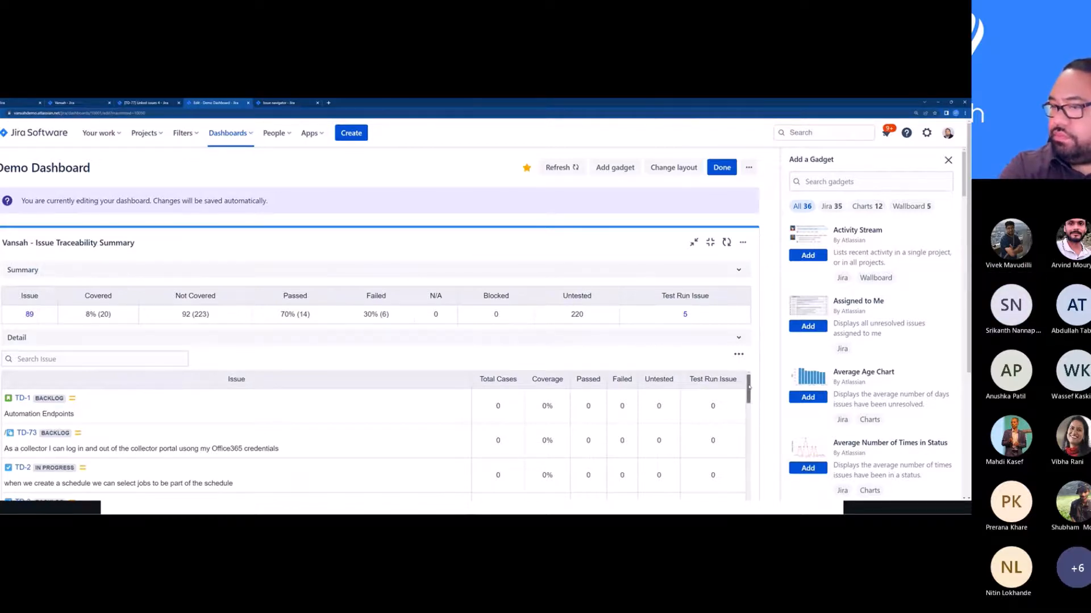
scroll(748, 390, "down", 1)
left_click_drag(747, 390, 723, 391)
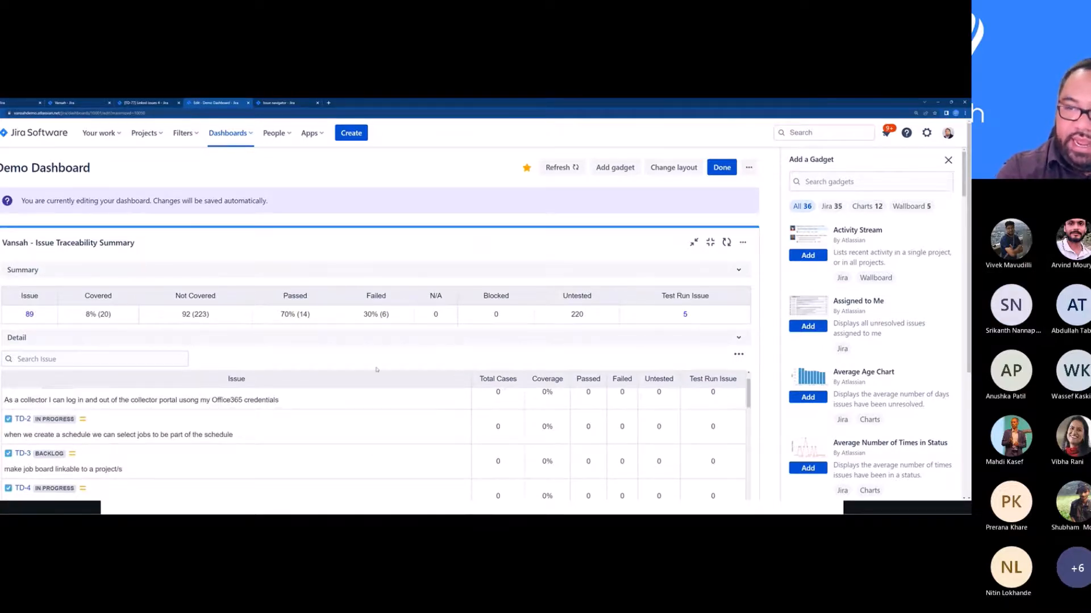
Step: Search the gadget's issue detail list for TD-2, then clear the search
left_click(150, 353)
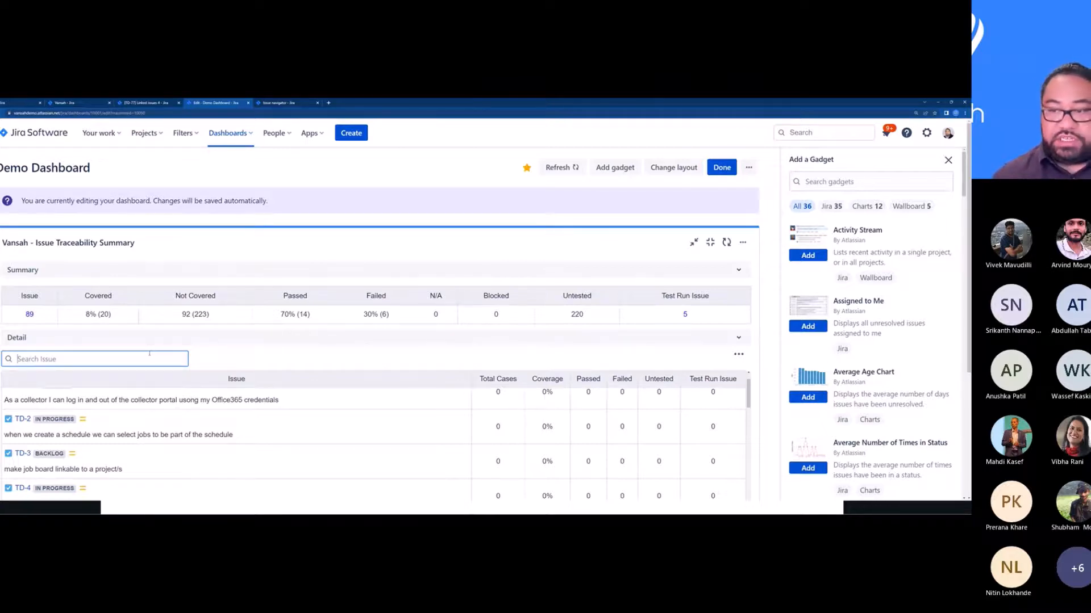
type("T")
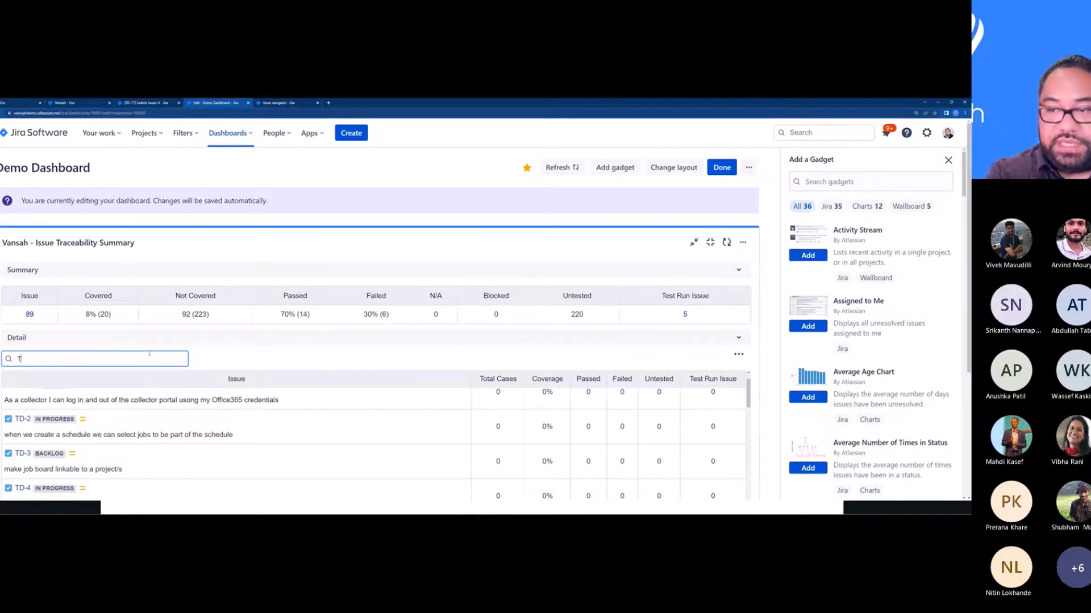
type("D-2")
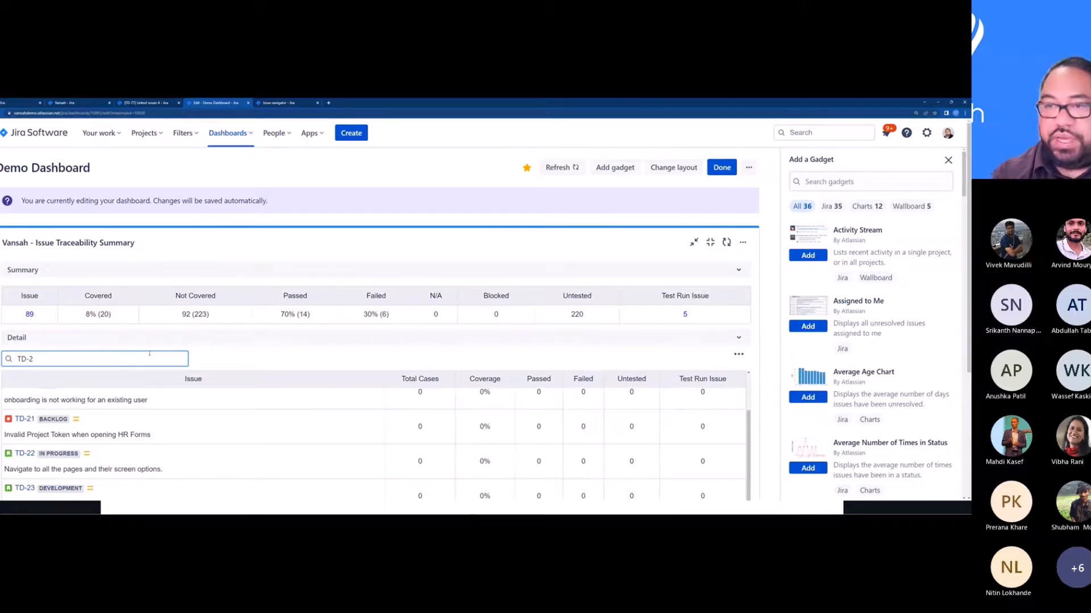
key("BackSpace")
key("BackSpace")
key("BackSpace")
key("BackSpace")
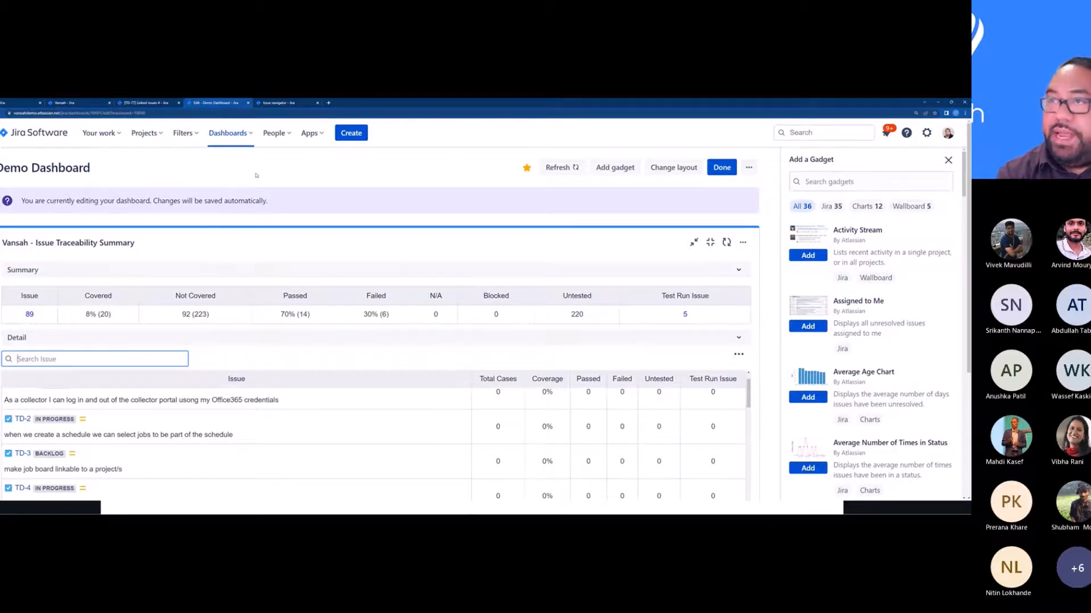
Step: Open Vansah's Manage Cases page for the Team Demo project and show the Test Repository's Regression folder
left_click(154, 104)
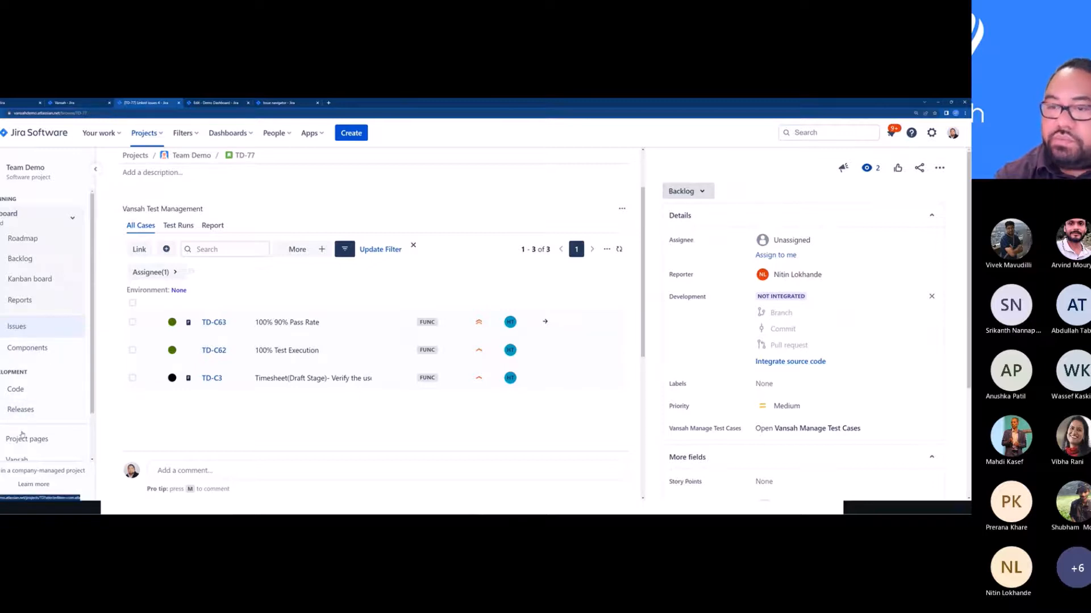
left_click(25, 458)
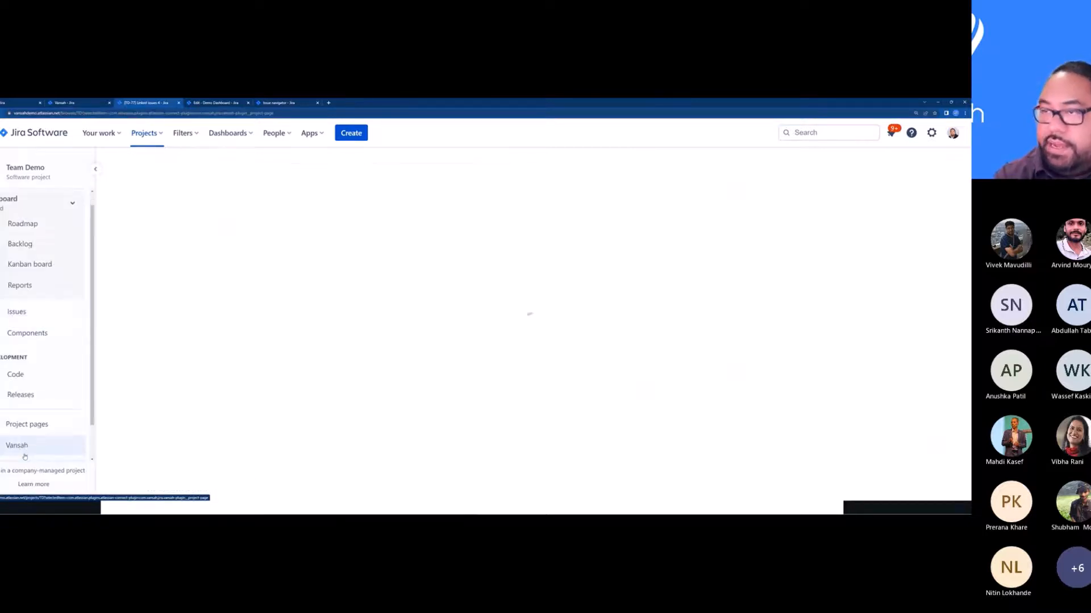
scroll(24, 457, "down", 1)
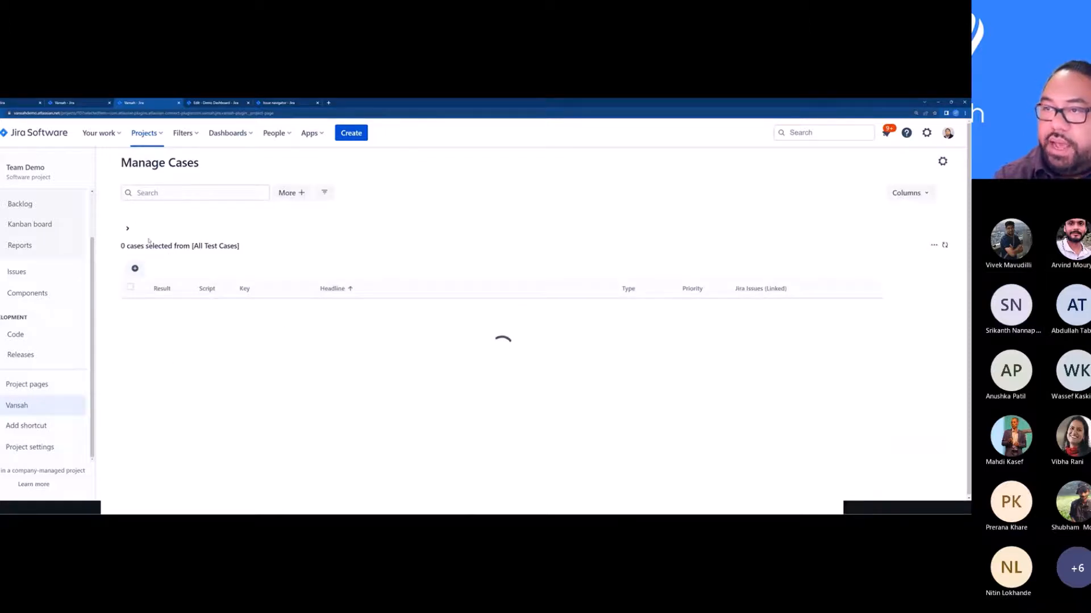
left_click(127, 229)
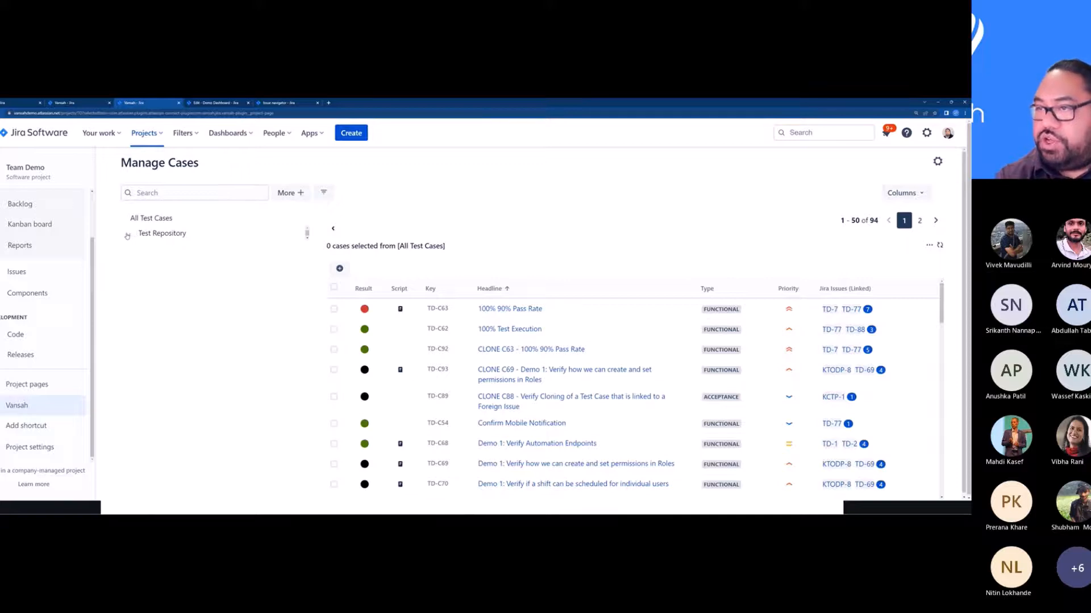
left_click(126, 234)
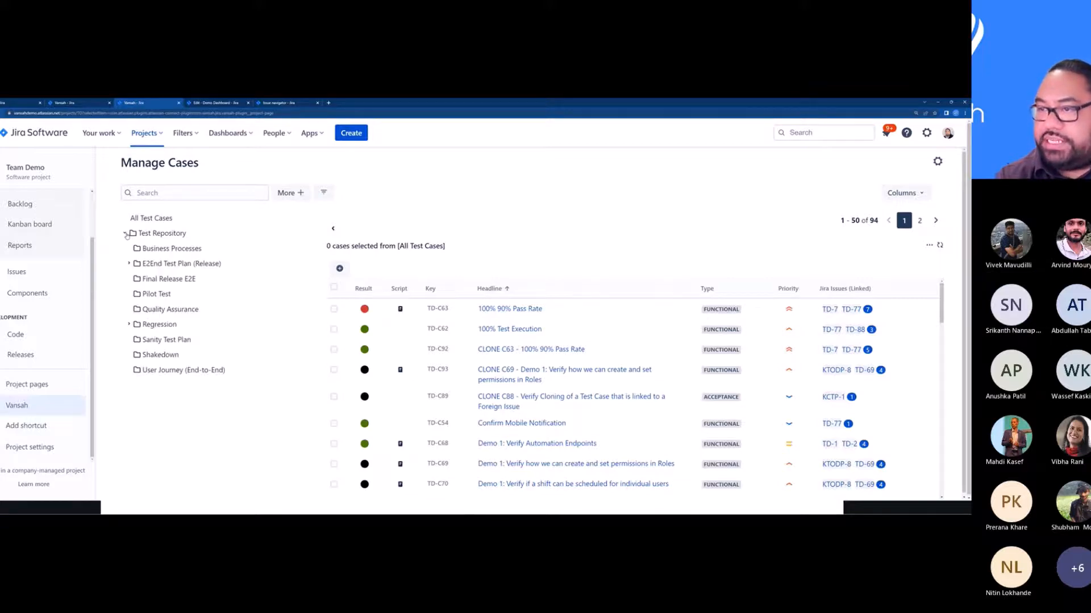
left_click(161, 326)
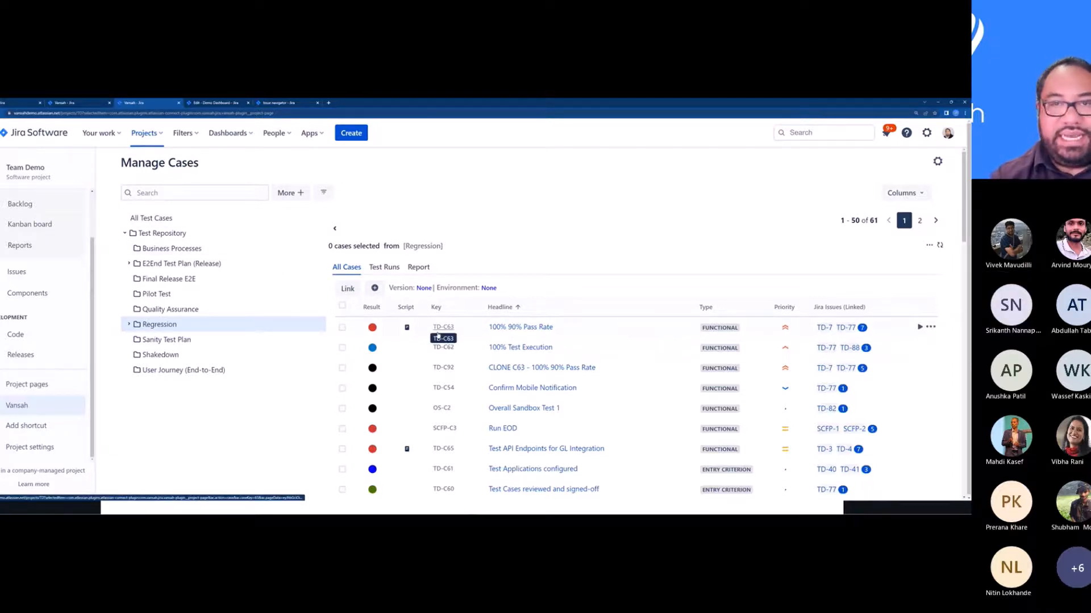
Step: Start a new test case in the Regression folder under project FINANCE (FIN), headlined "Verify that the GL EOD has successfully completed"
left_click(375, 289)
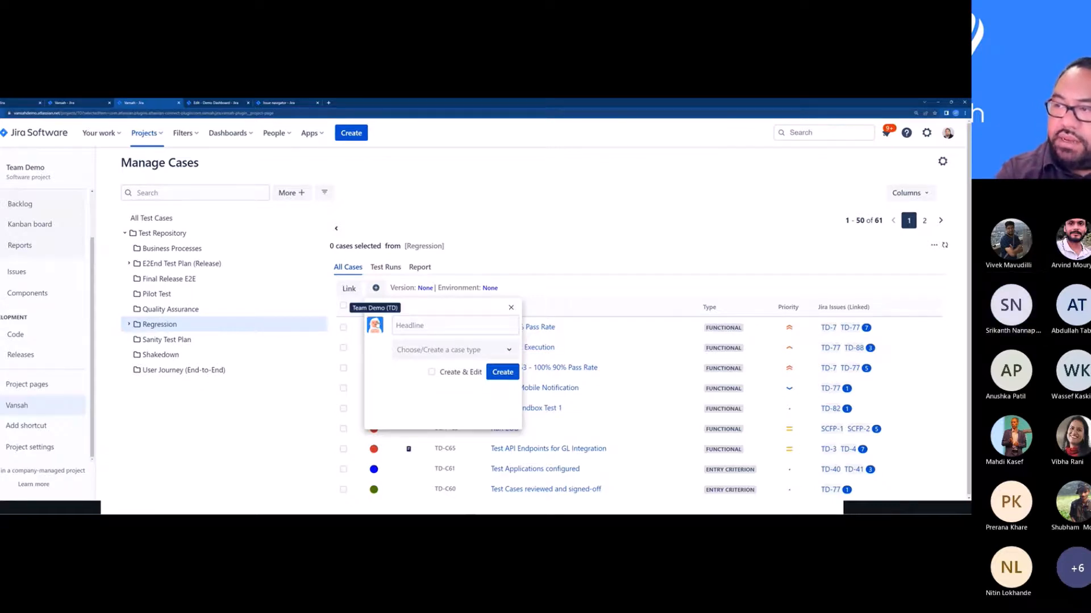
left_click(375, 325)
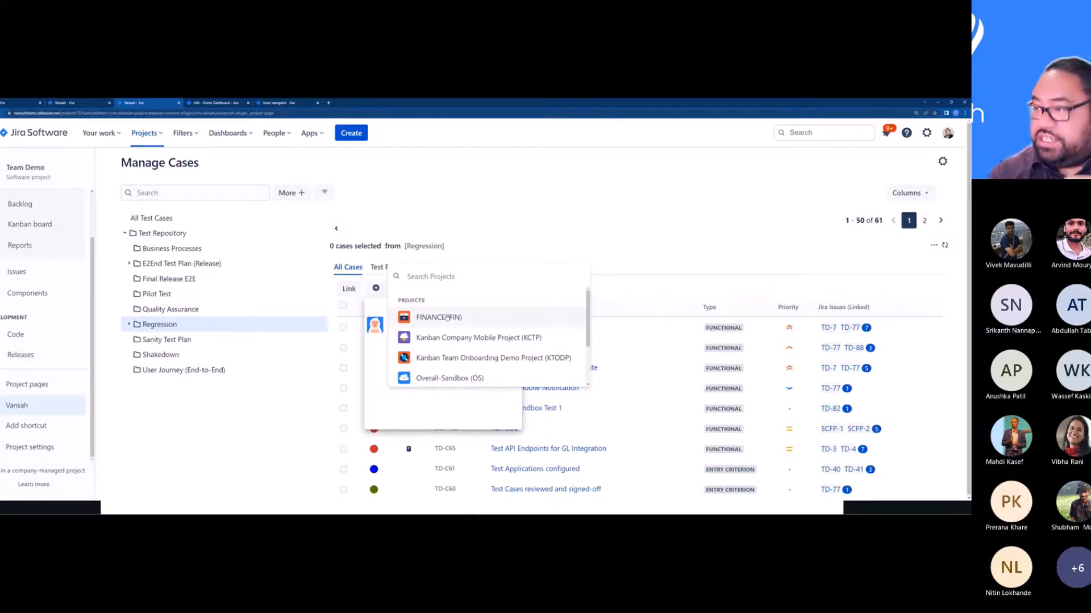
left_click(446, 318)
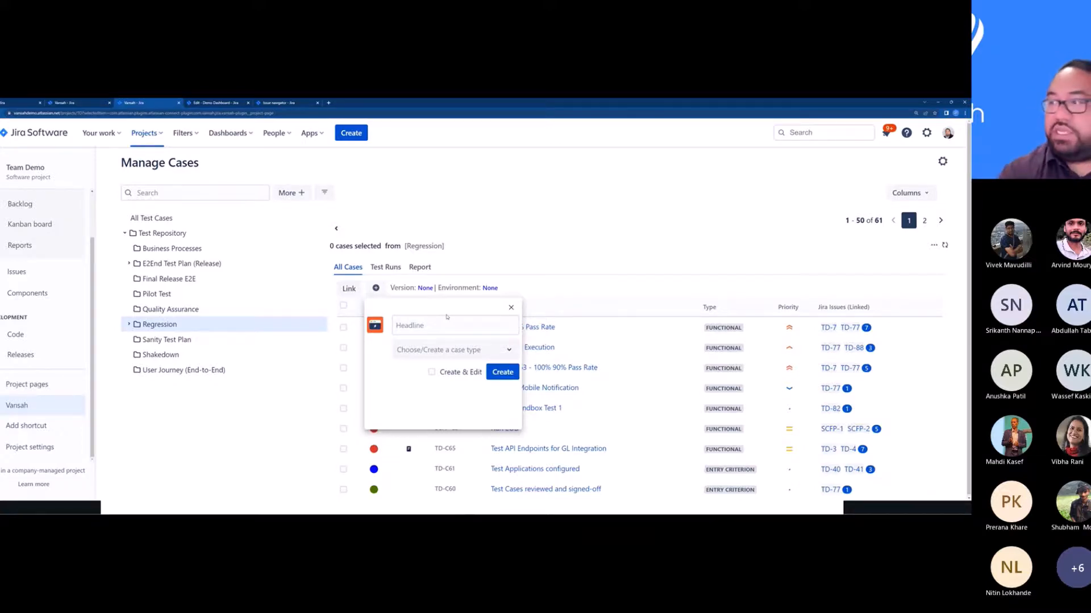
left_click(441, 321)
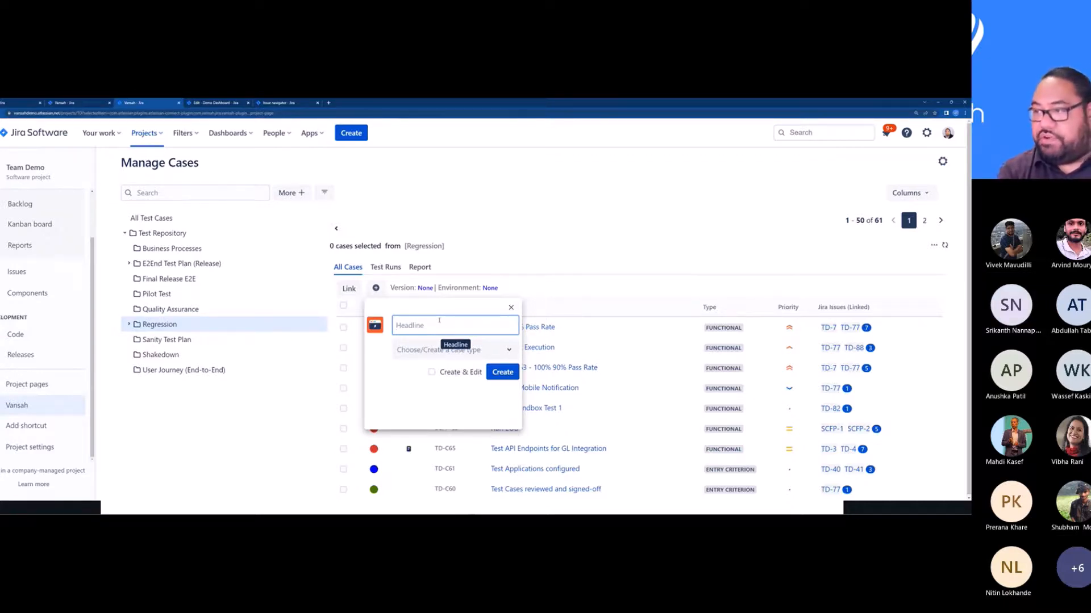
type("V")
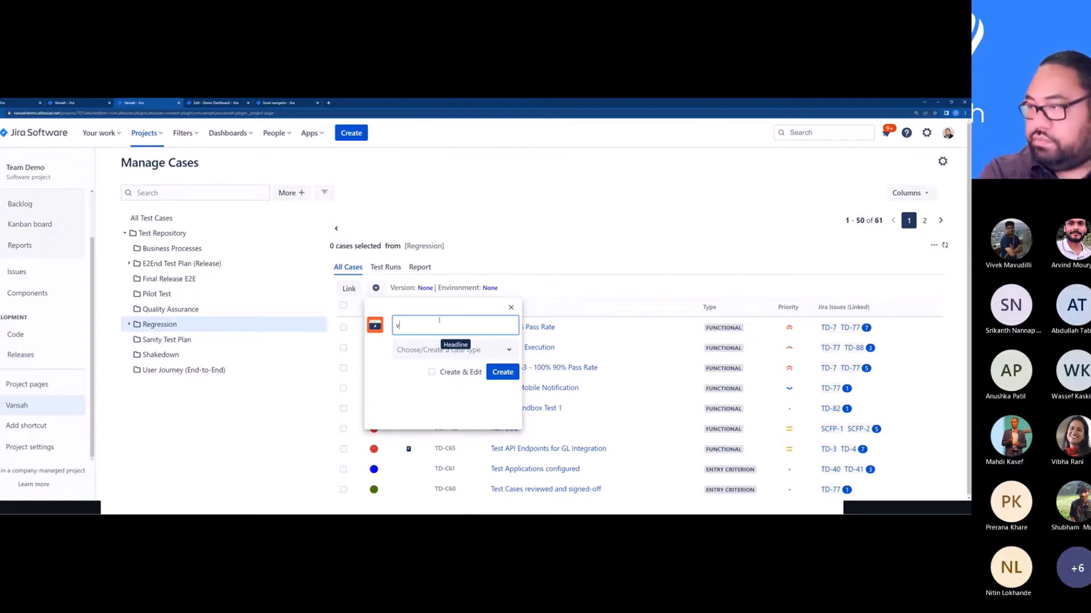
type("werer")
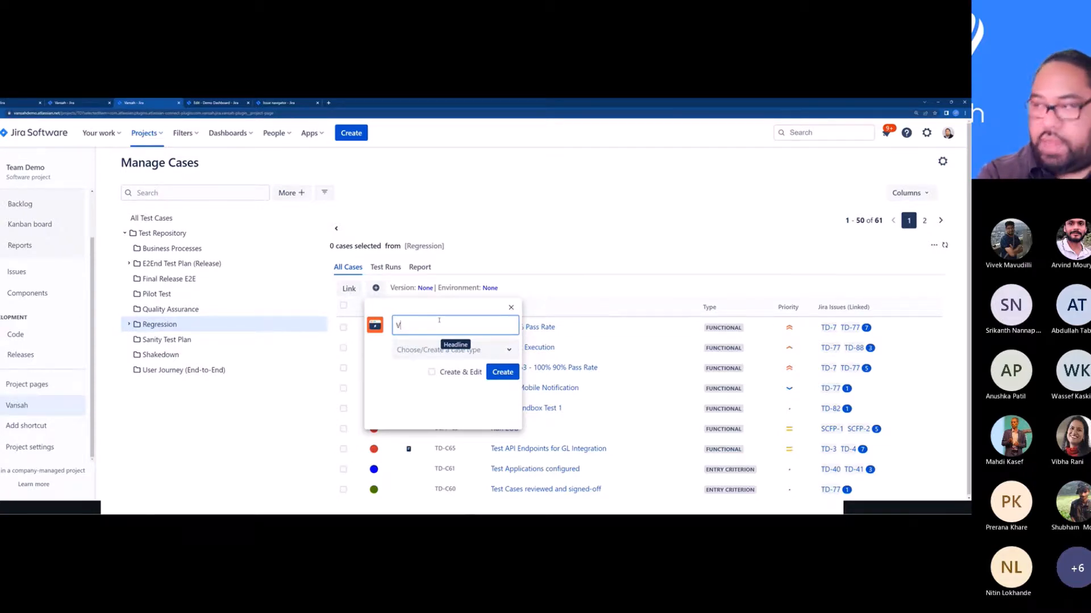
type("erify t")
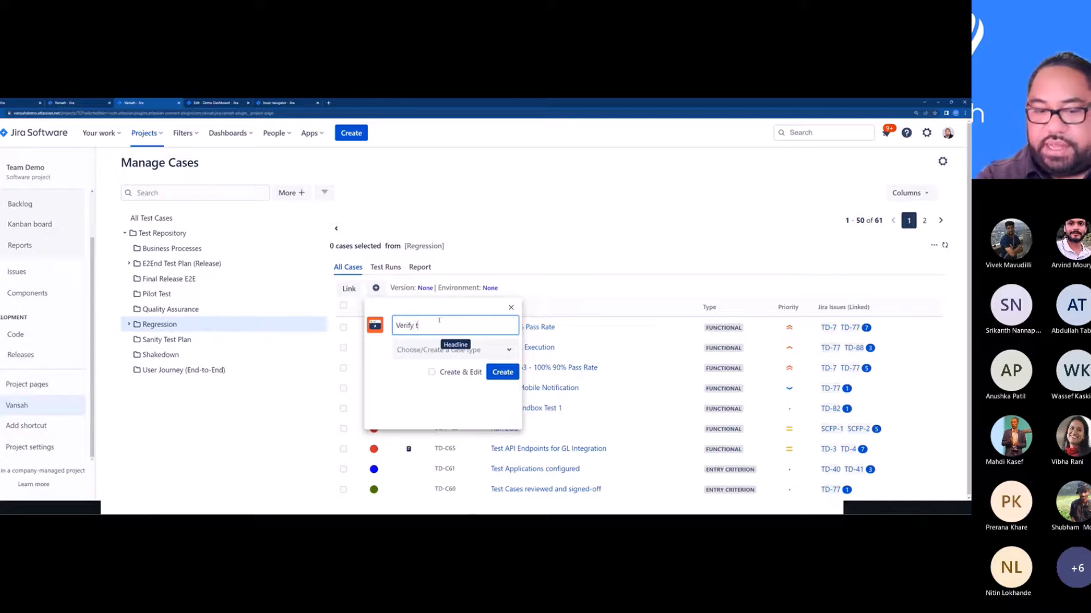
type("hat the GL")
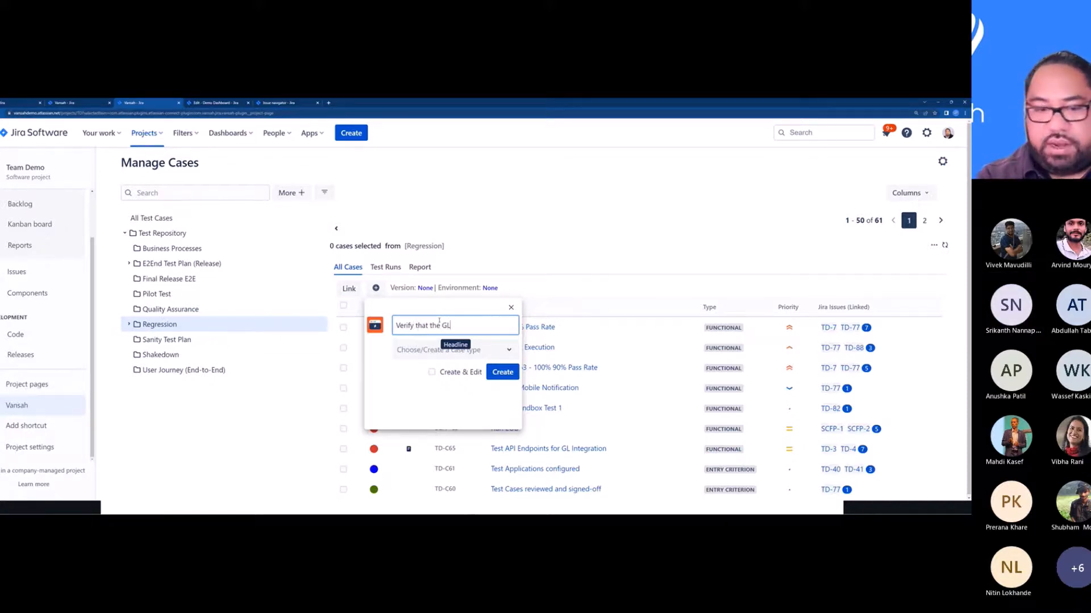
type(" EOD")
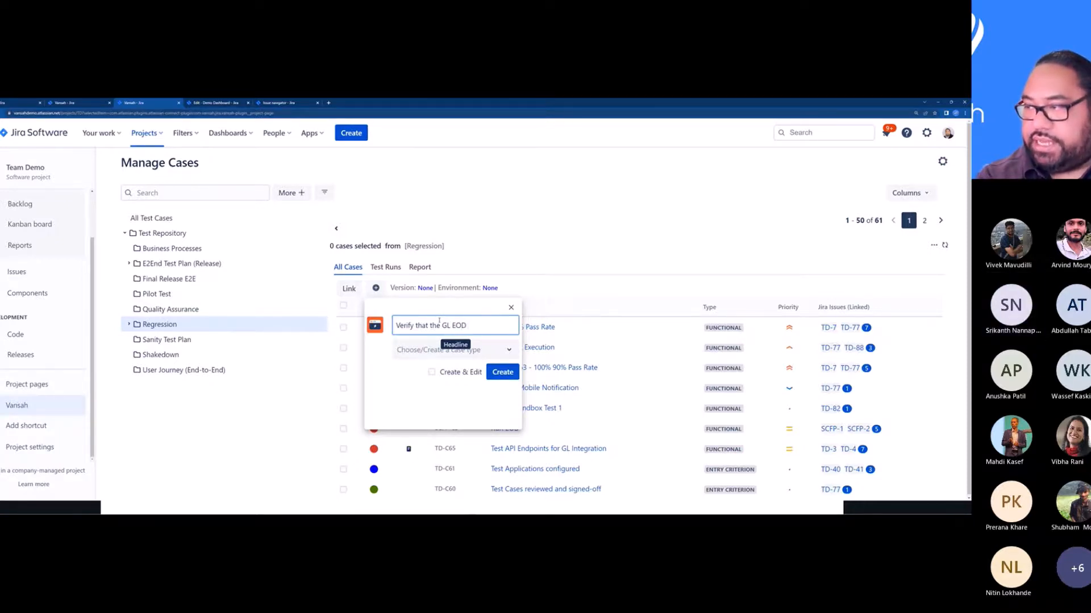
type(" has successfully")
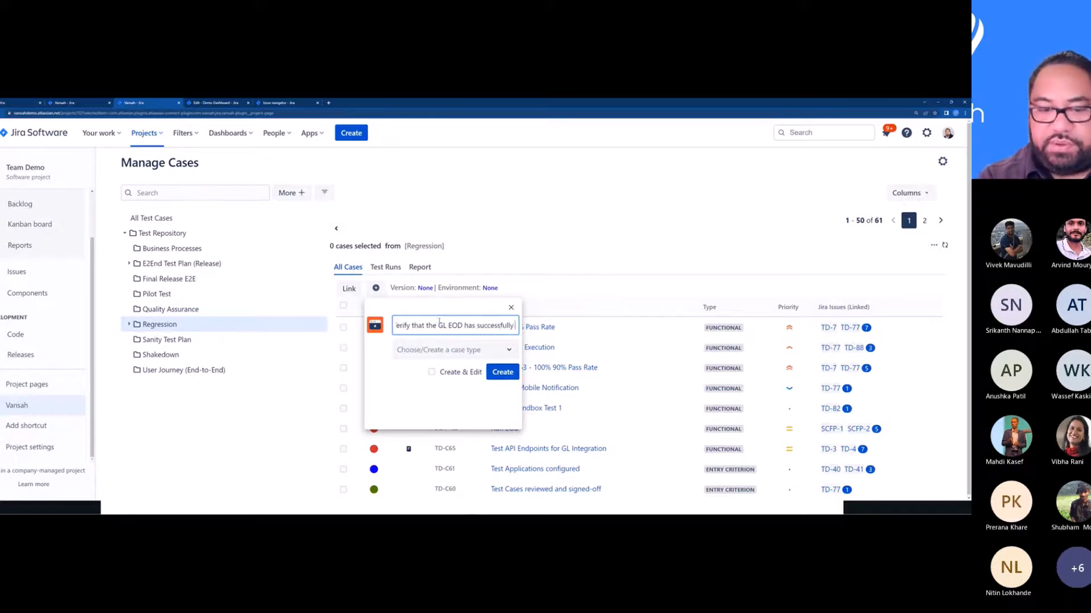
type(" completed")
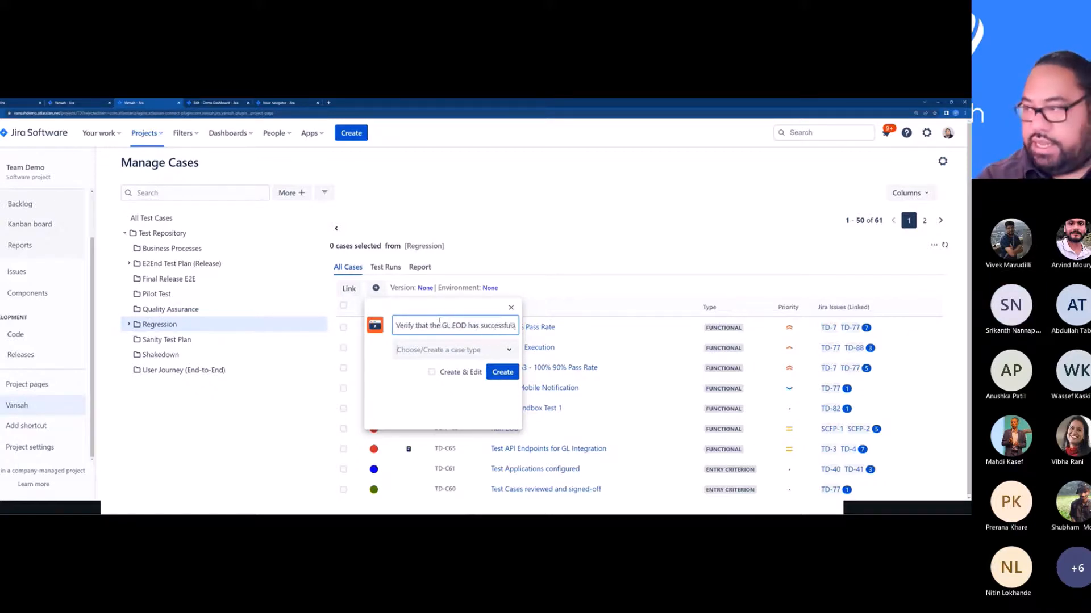
Step: Set the new test case's type to Functional and create it without opening it for editing
key("Tab")
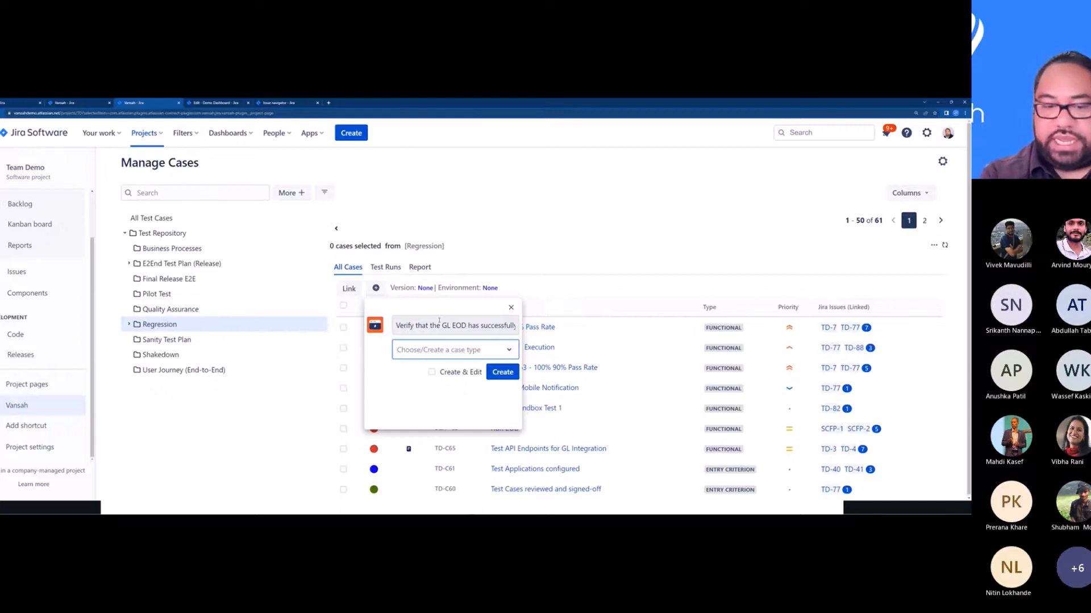
type("Funcion")
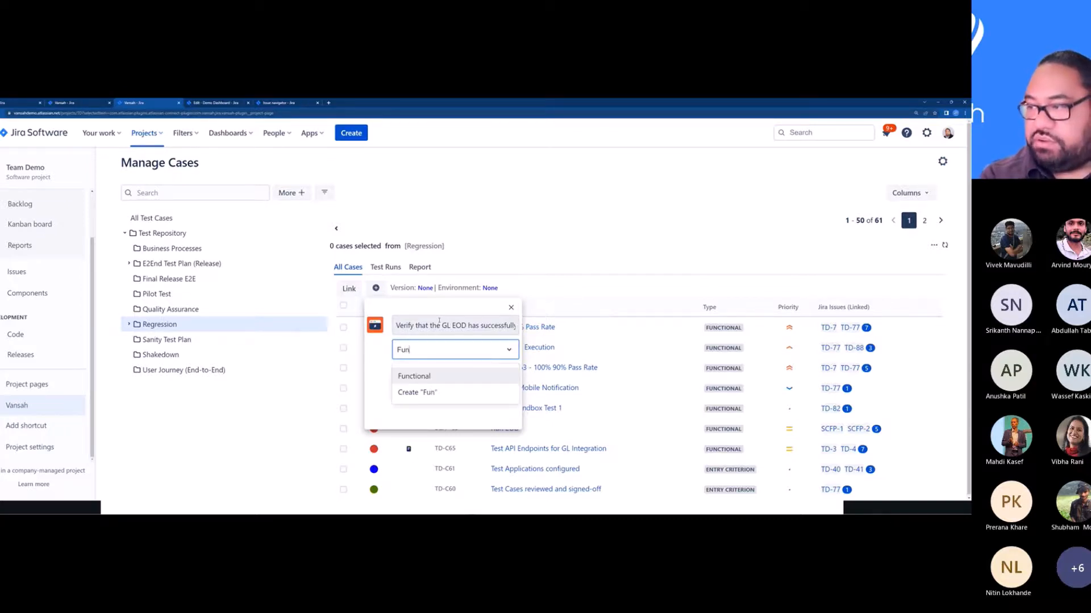
key("BackSpace")
key("BackSpace")
key("BackSpace")
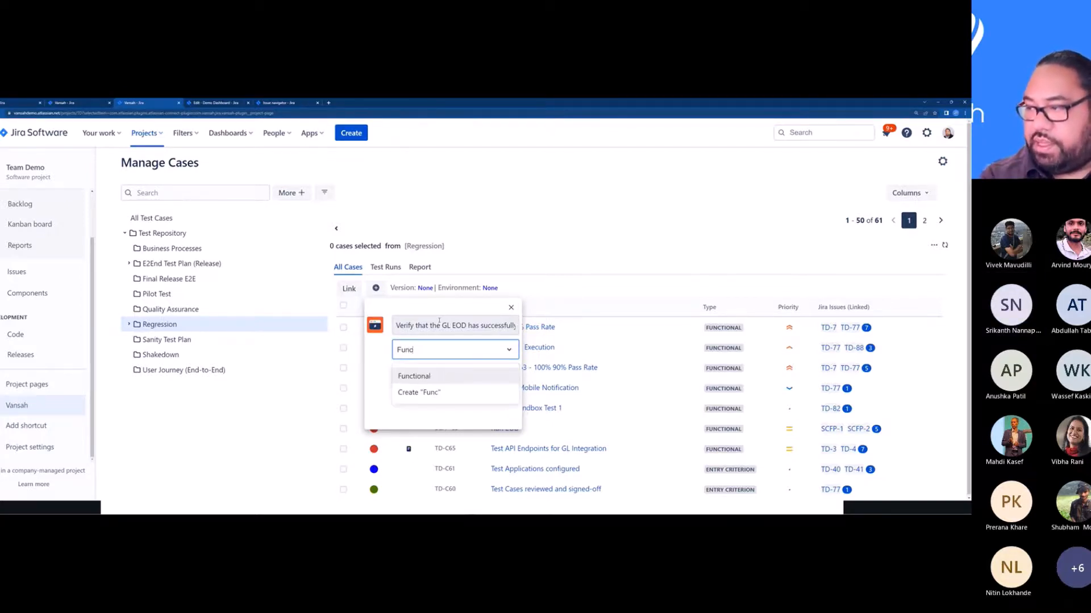
left_click(432, 376)
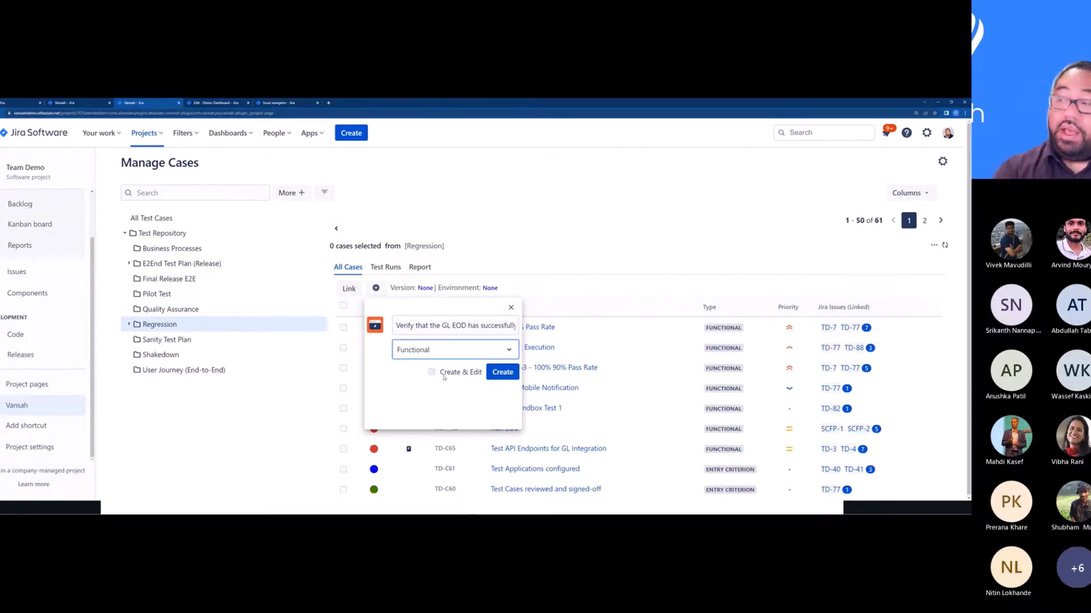
left_click(439, 378)
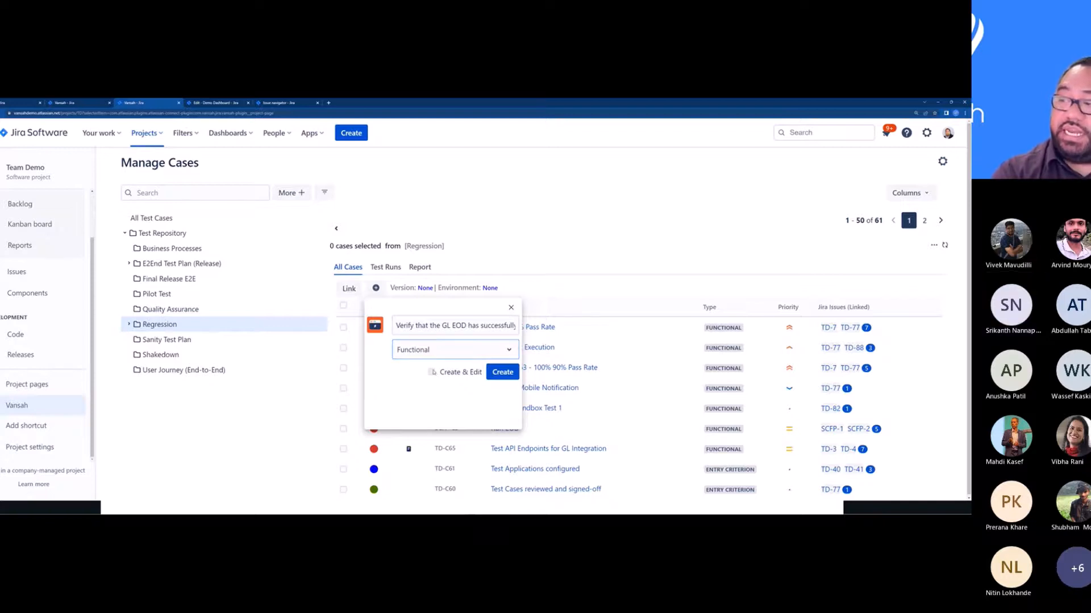
left_click(432, 372)
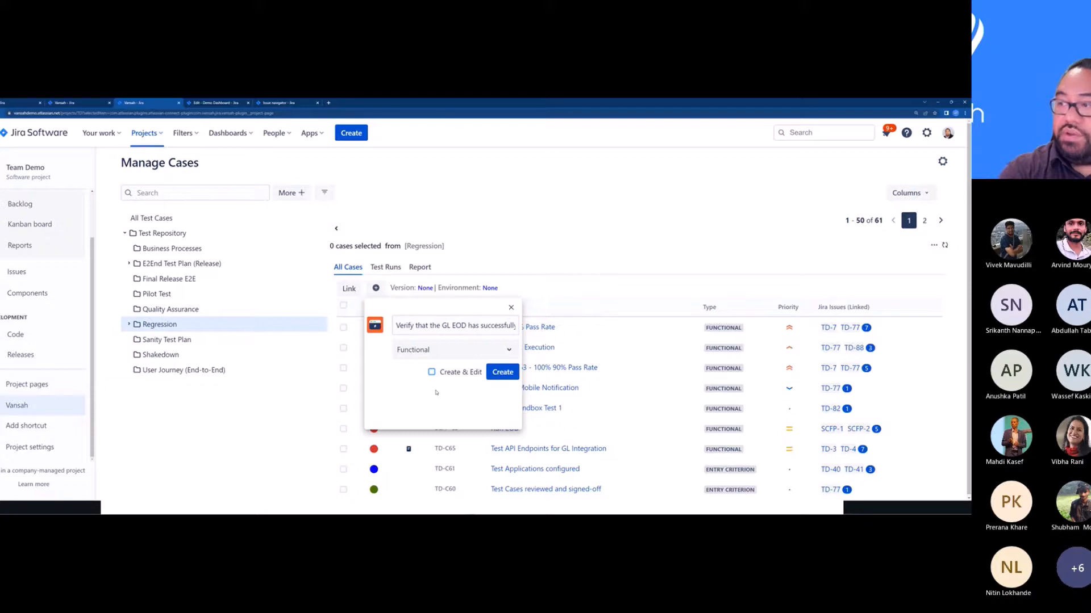
left_click(497, 373)
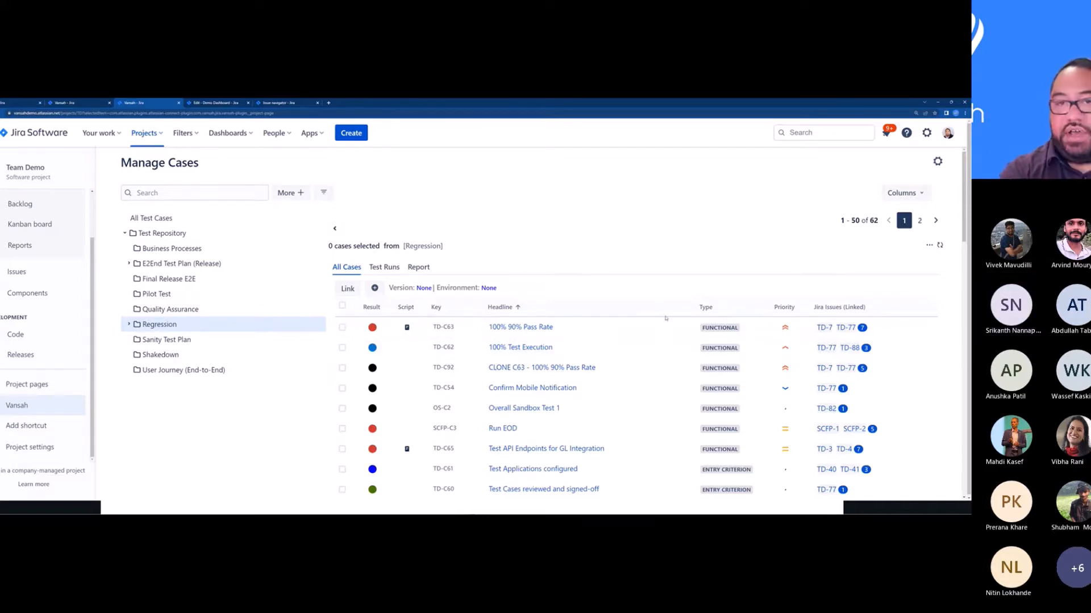
Step: Add the Created By and Created Date columns to the Regression case list and sort it by Created Date in descending order
left_click(924, 193)
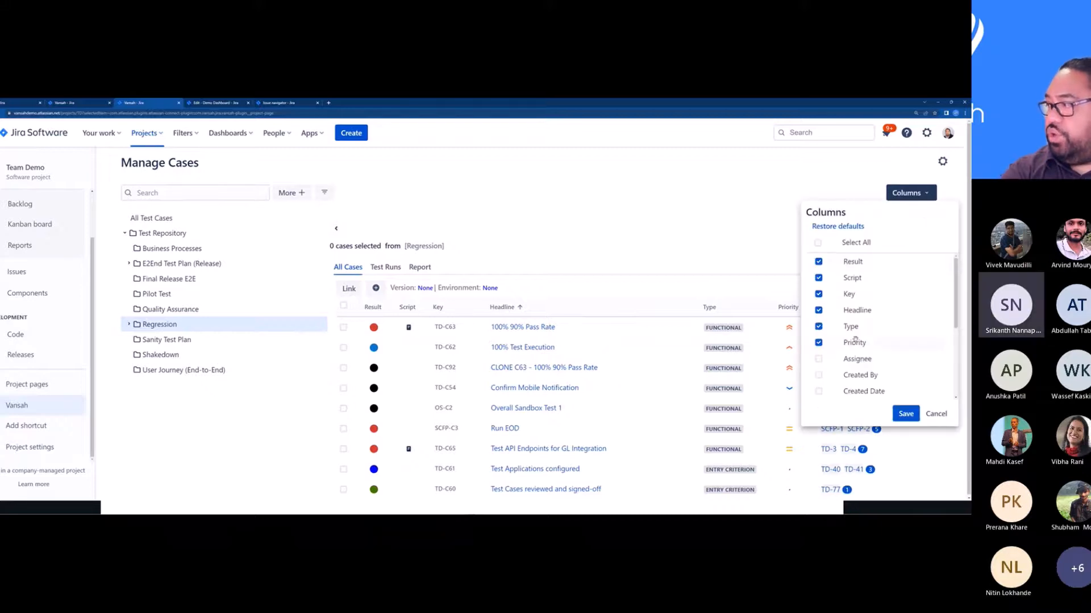
left_click(818, 391)
left_click(819, 375)
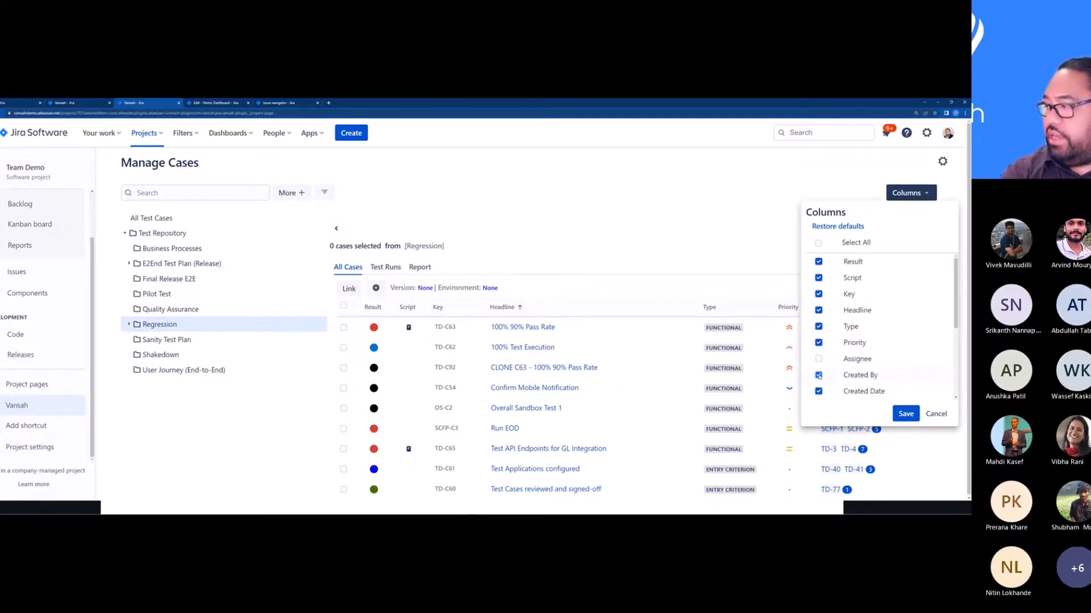
left_click(903, 413)
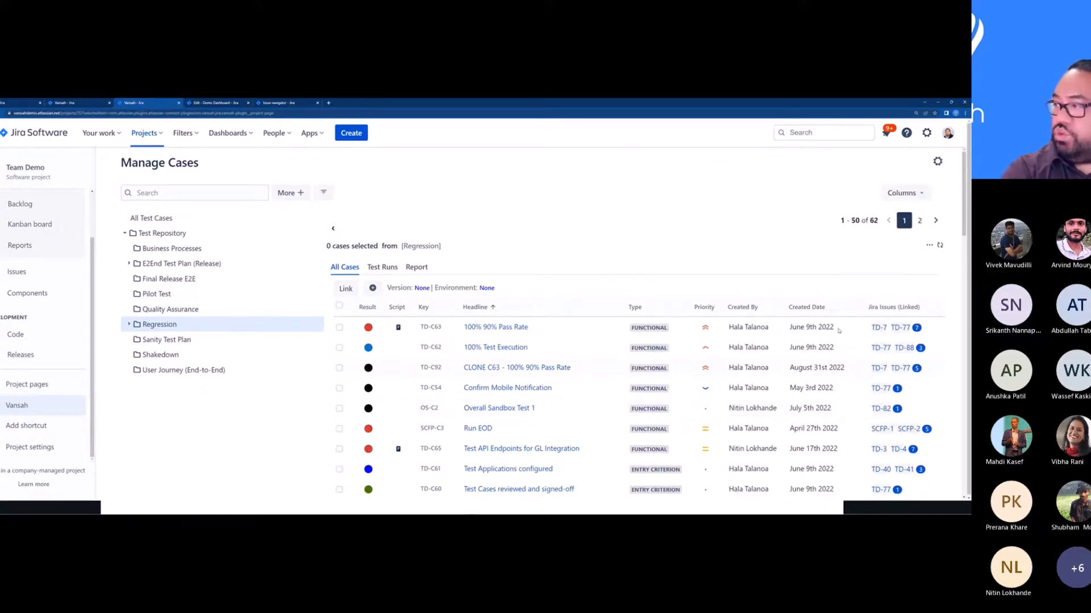
left_click(824, 309)
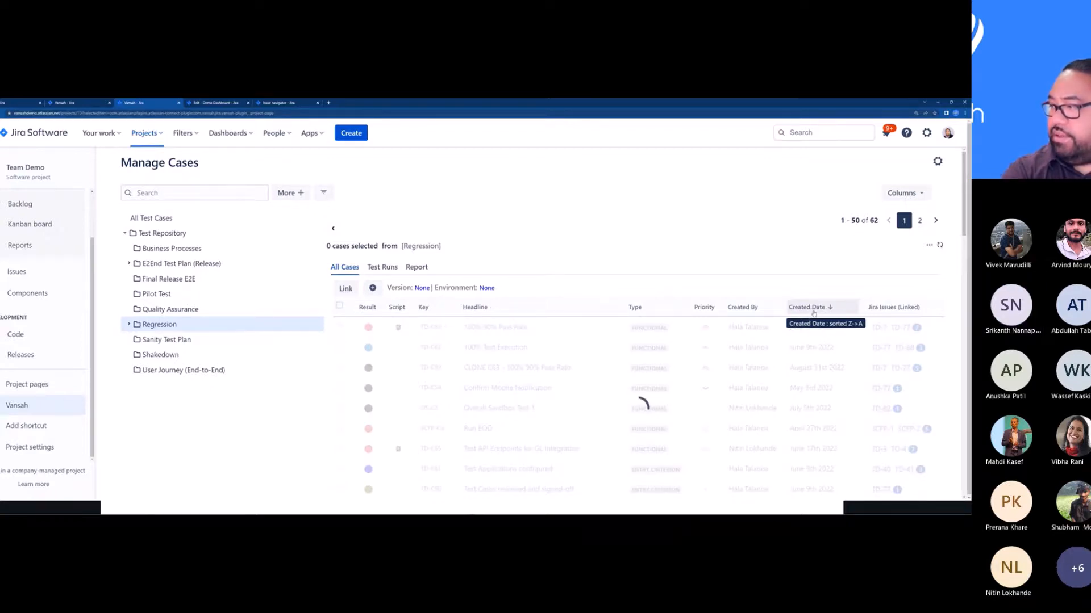
Step: Sort the Regression cases by Created Date in descending order, then restore the default column set and save it
left_click(812, 312)
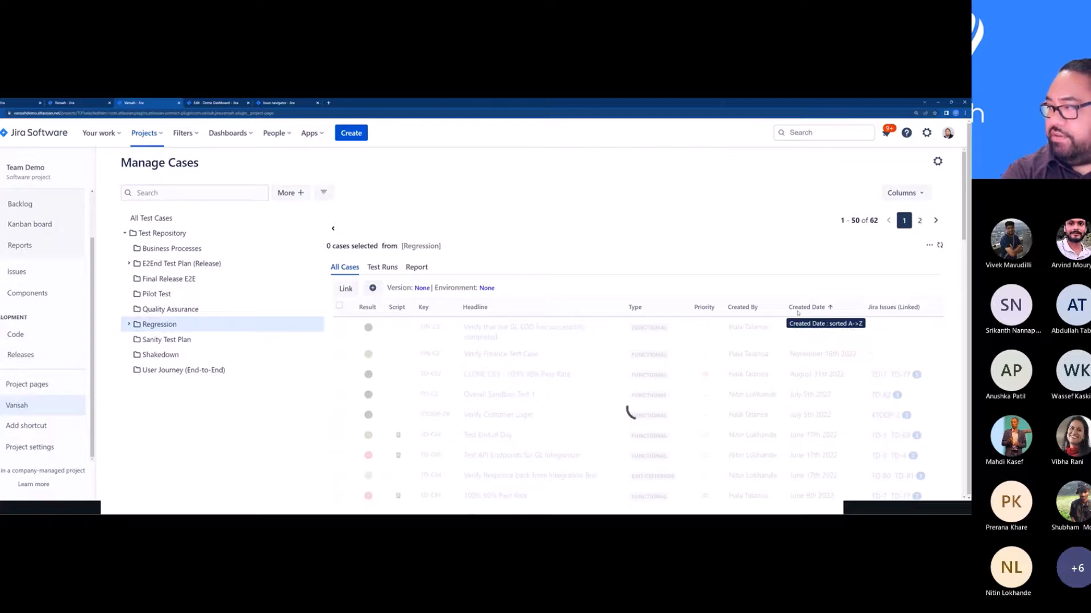
left_click(803, 311)
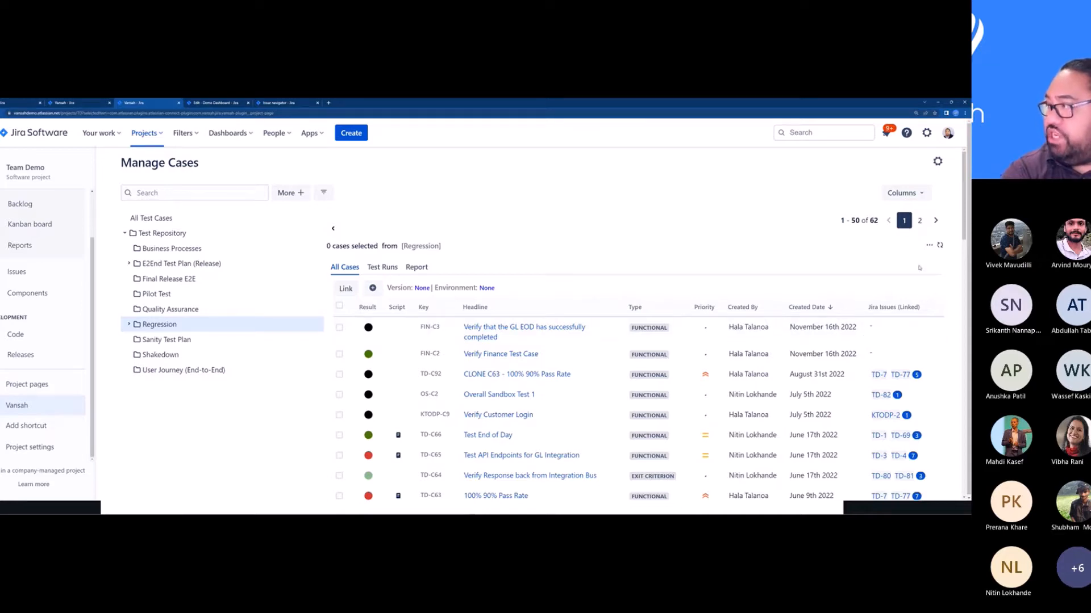
left_click(912, 194)
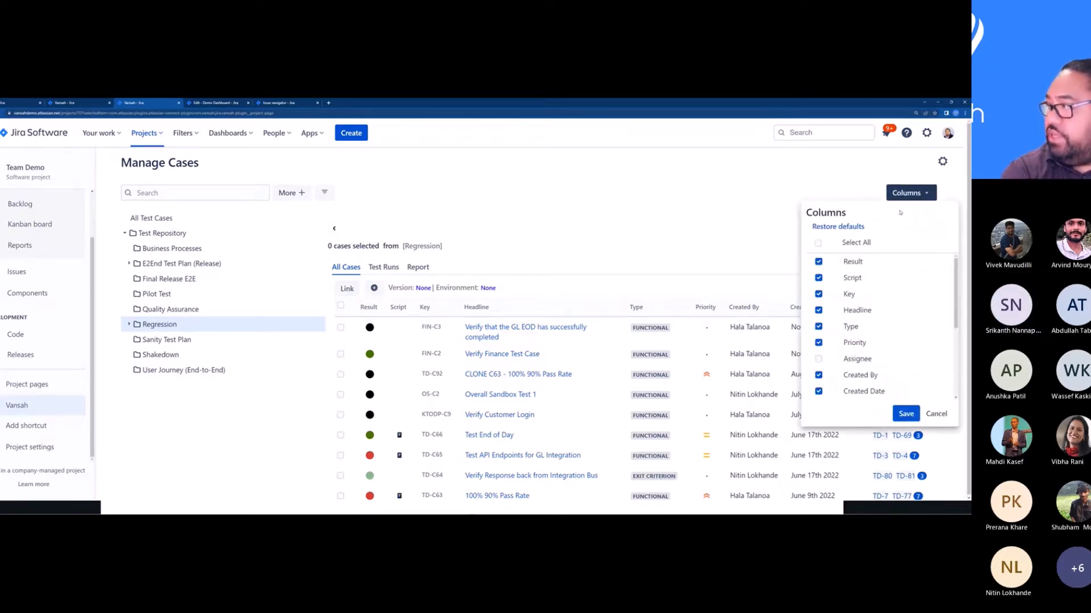
left_click(856, 227)
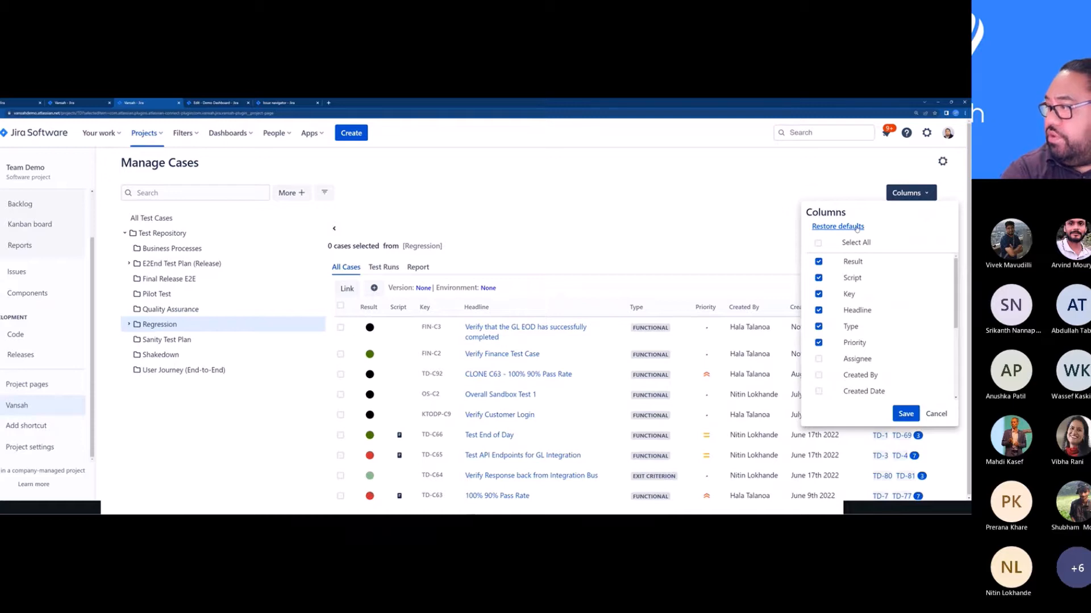
left_click(906, 413)
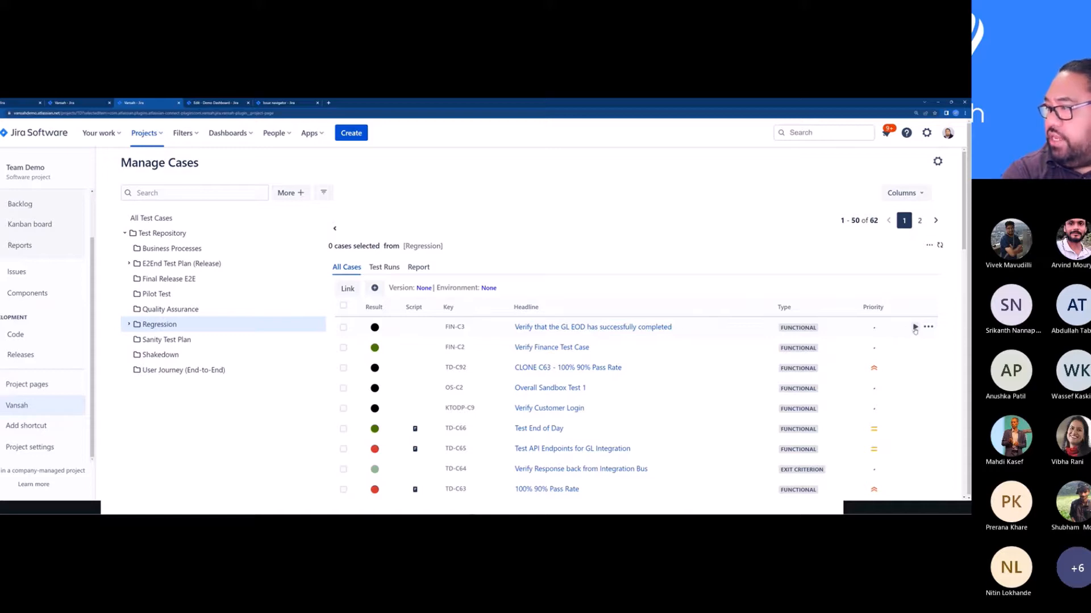
Step: Record a FAILED result for test case FIN-C3 in the Regression list
left_click(915, 328)
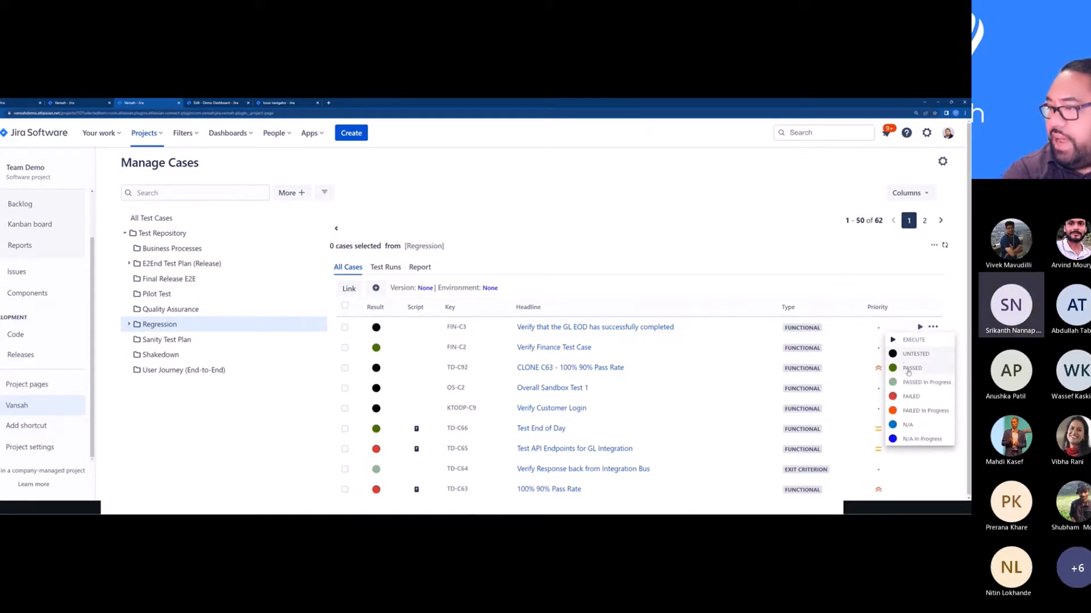
left_click(903, 399)
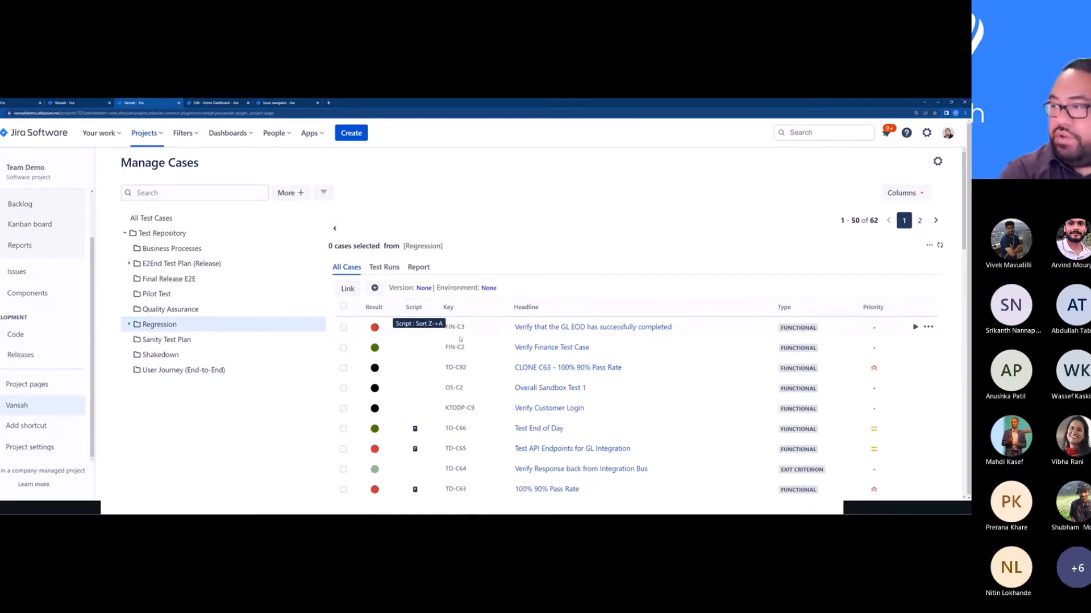
mouse_move(375, 331)
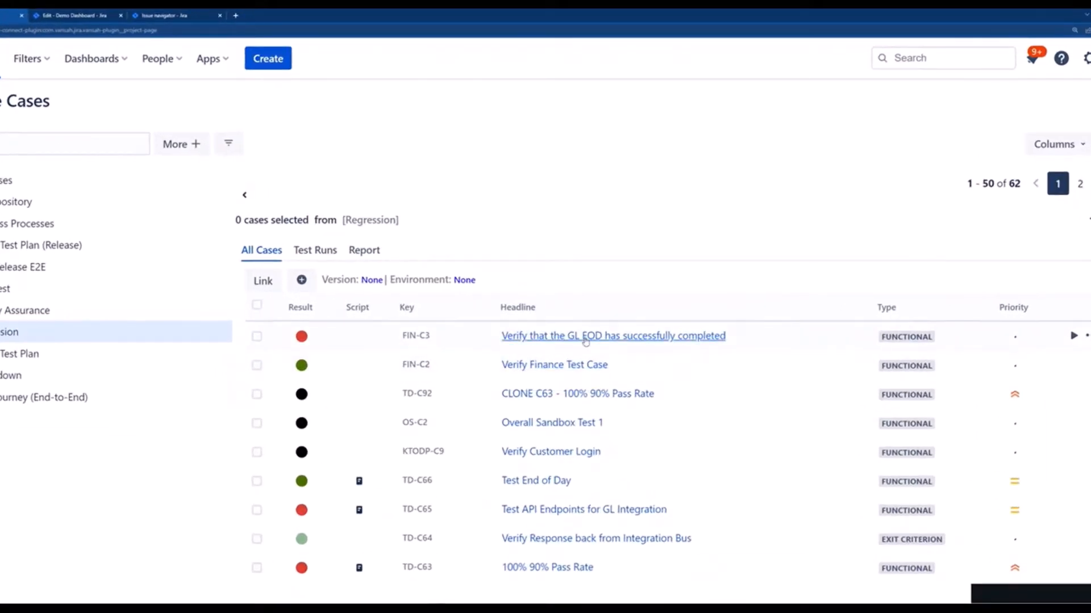
Step: Open the GL EOD test case, refresh its test runs and expand those recorded under the Regression folder
left_click(586, 340)
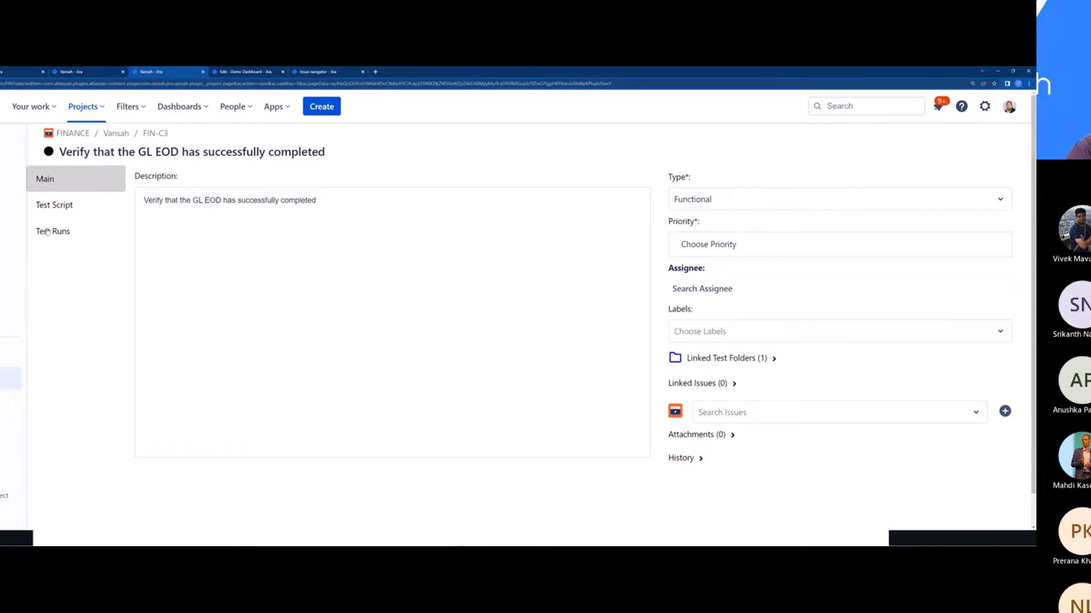
left_click(48, 232)
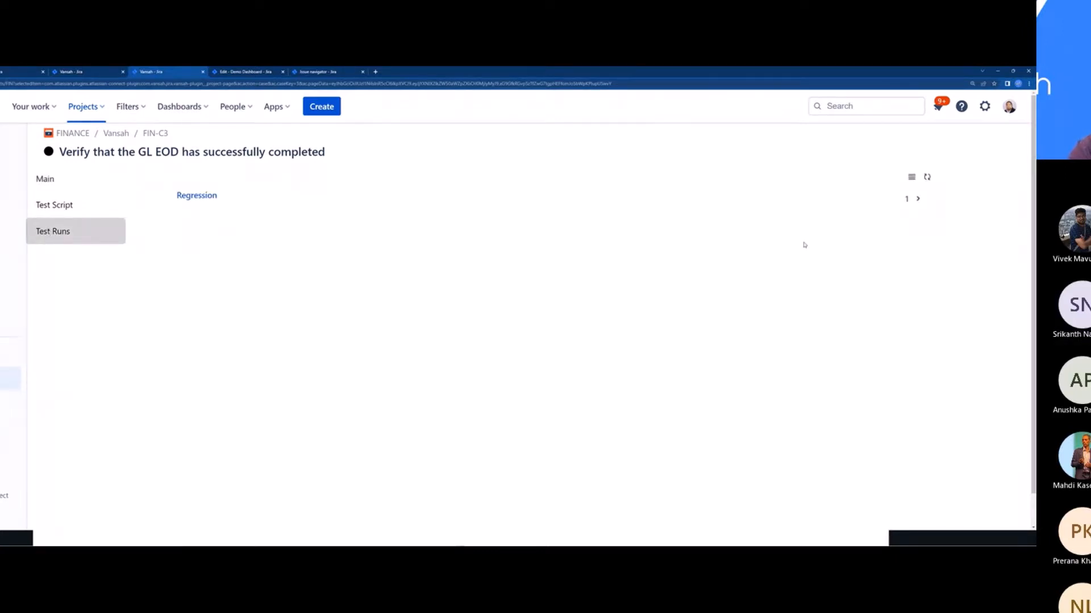
left_click(927, 176)
left_click(919, 199)
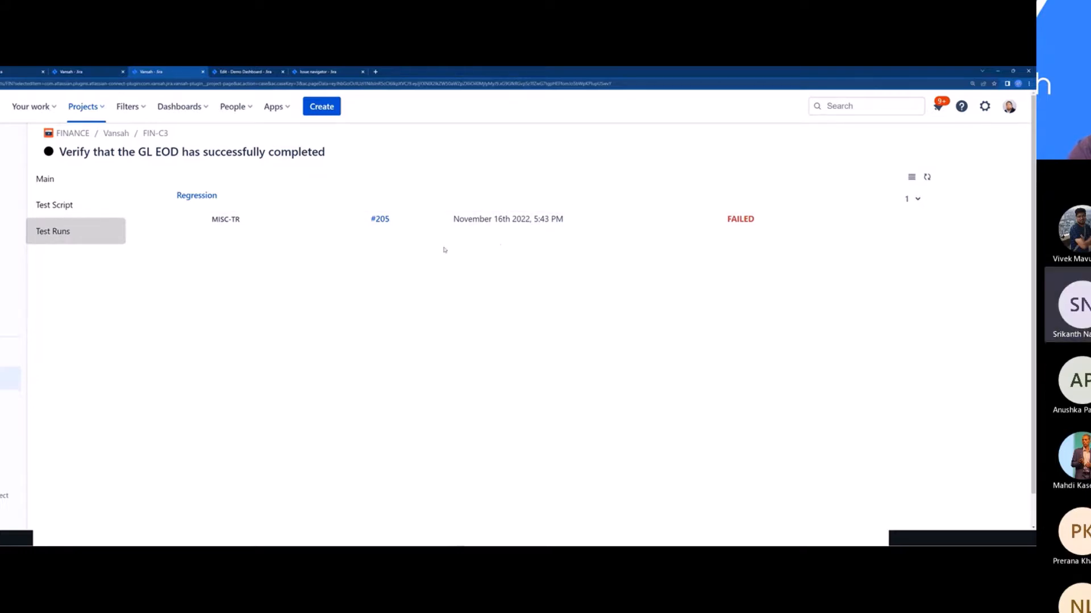
Step: Review the test case's main details and return to the Regression list on the Manage Cases page
left_click(59, 180)
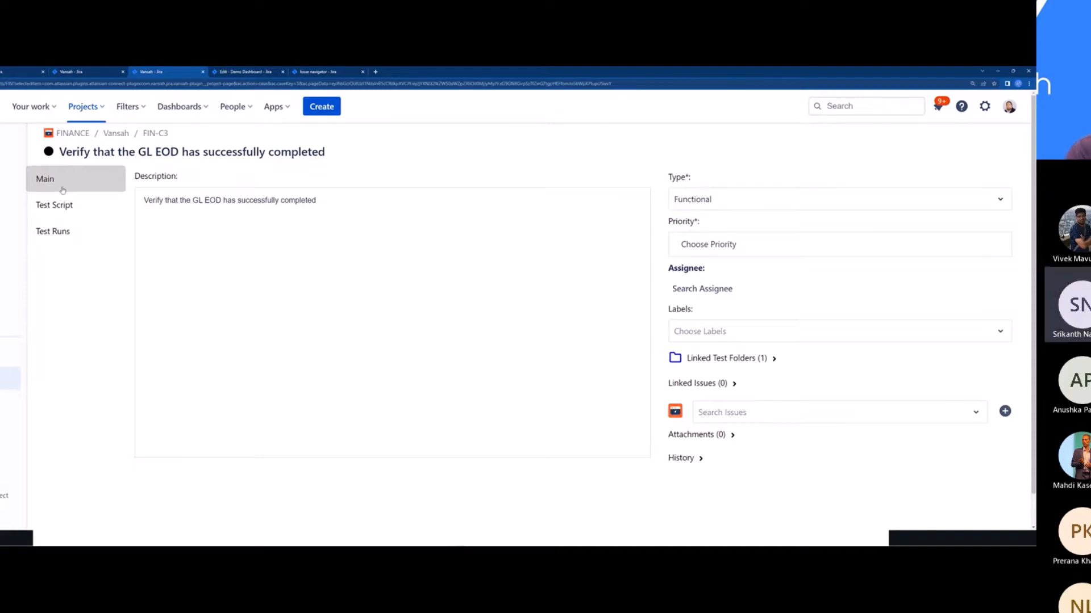
left_click(71, 204)
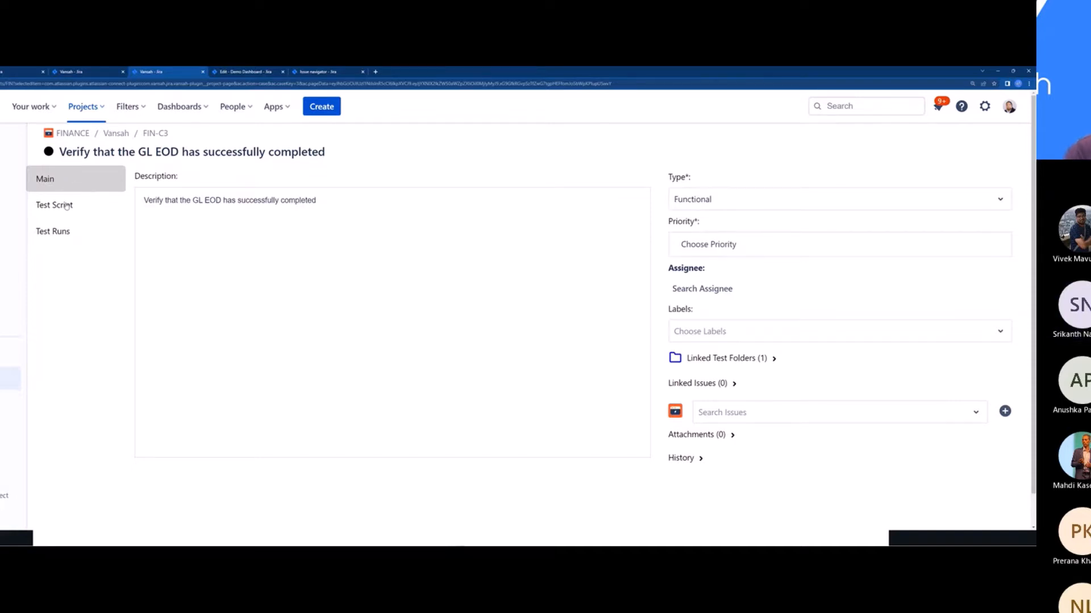
left_click(88, 71)
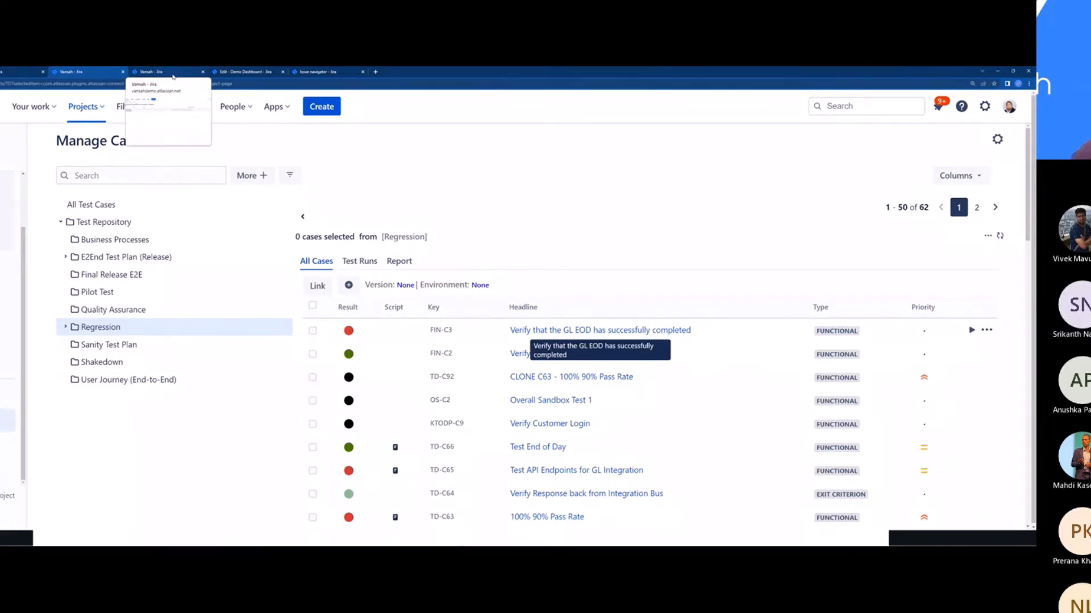
key("alt+Tab")
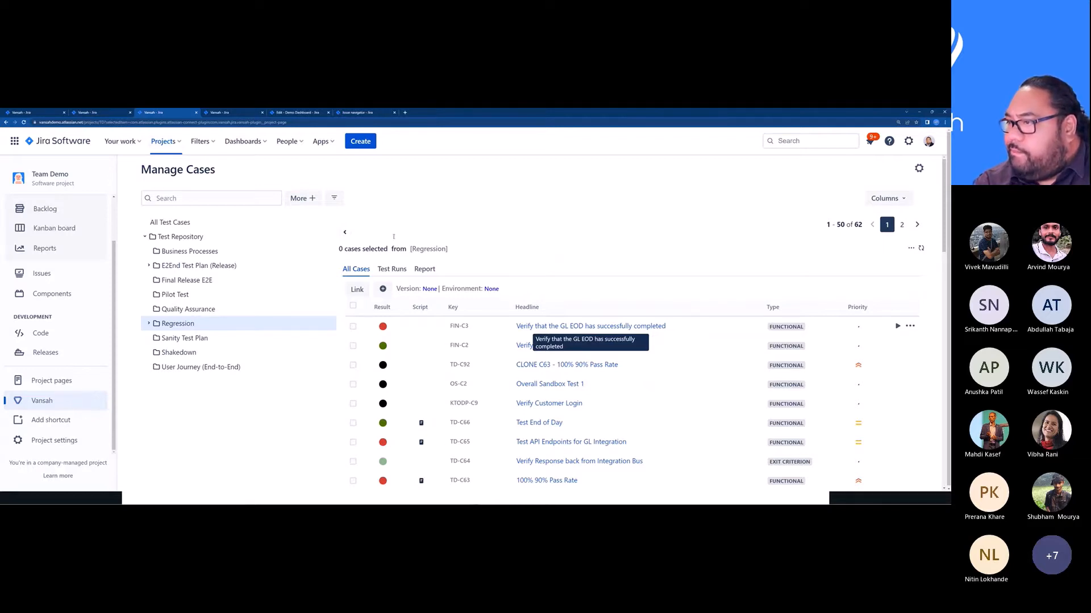
Step: Show the execution options for FIN-C3 in the Regression list and view its test run
left_click(896, 328)
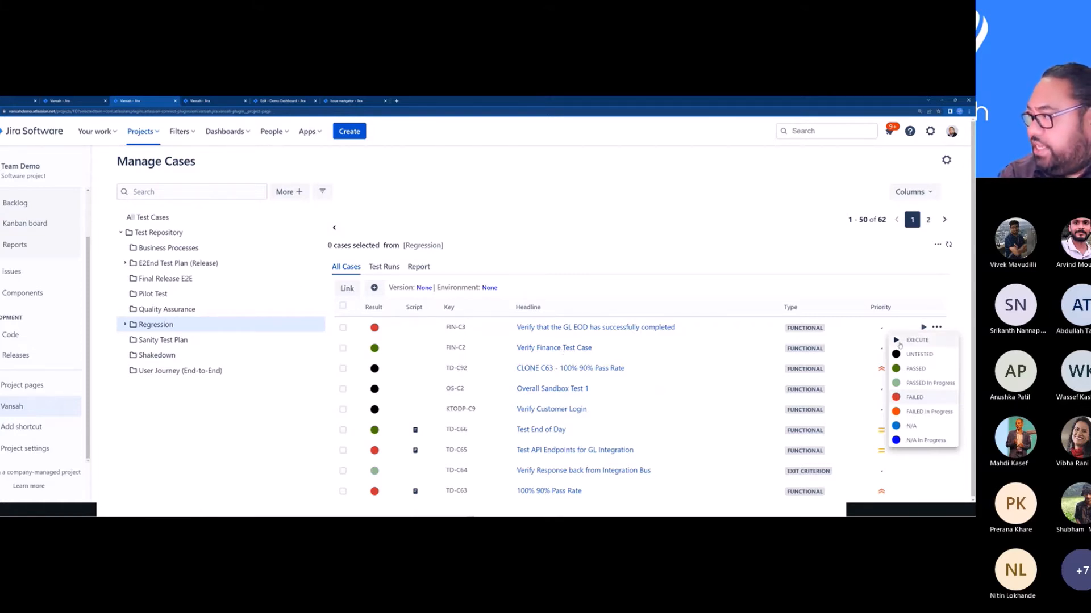
left_click(936, 327)
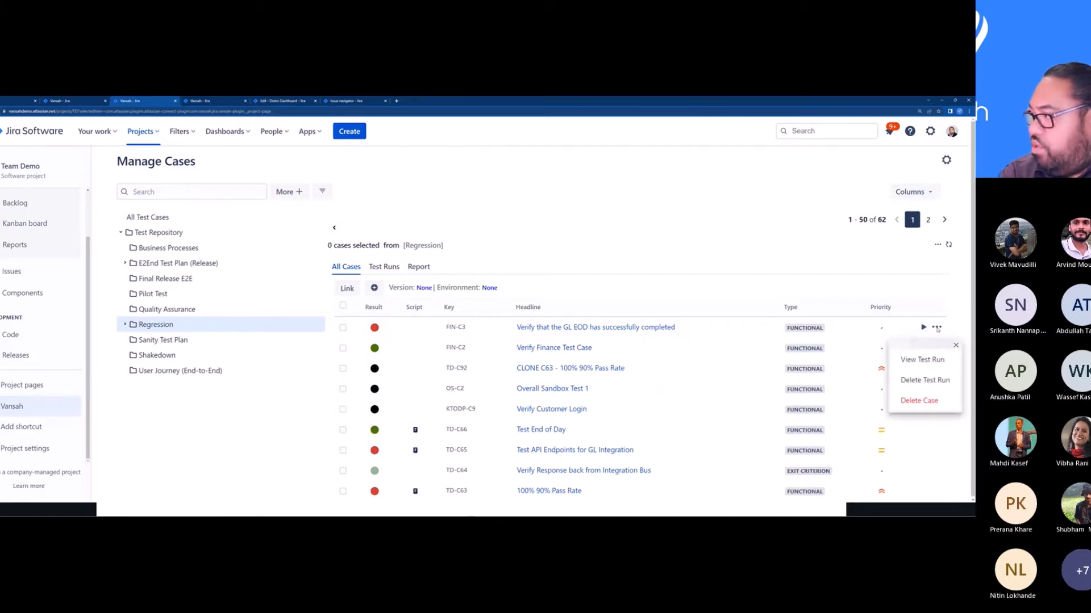
left_click(930, 364)
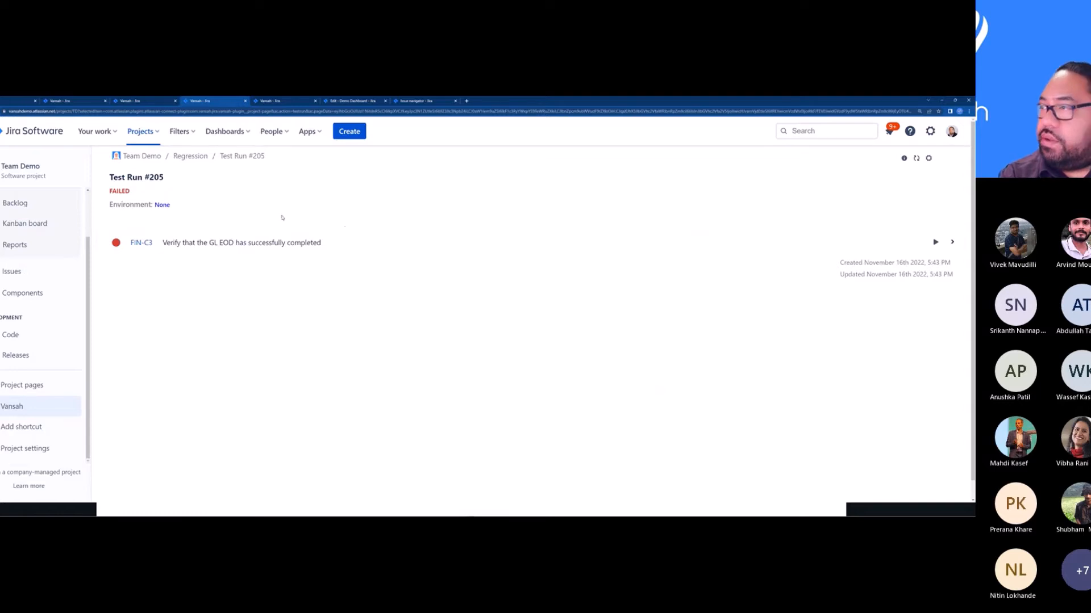
Step: Open FIN-C3 from the test run, refresh and expand its Regression test runs, and switch to the presentation slides
left_click(149, 244)
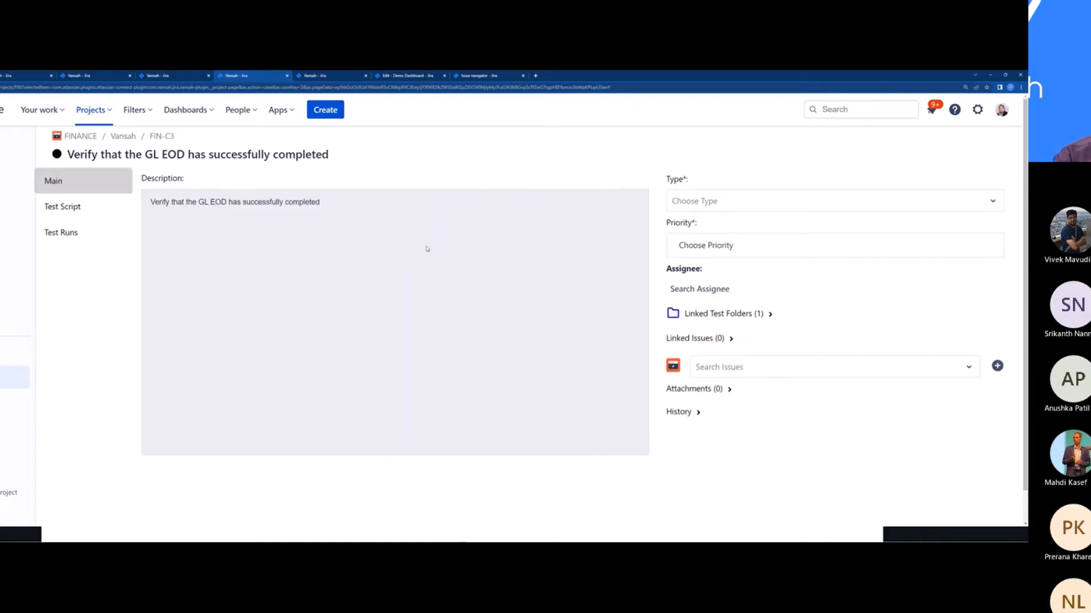
left_click(86, 233)
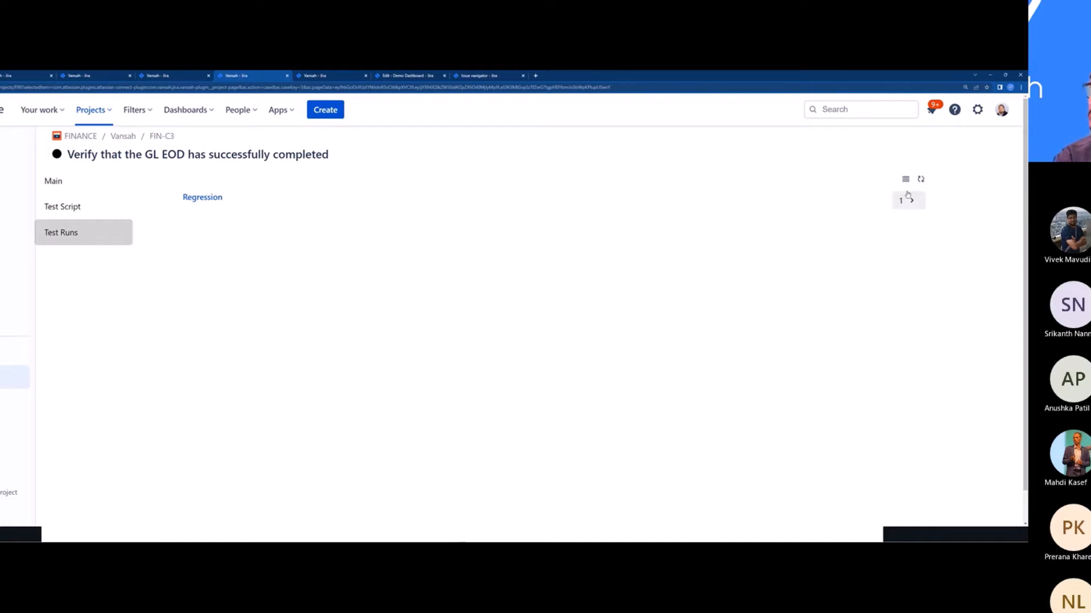
left_click(920, 180)
left_click(911, 201)
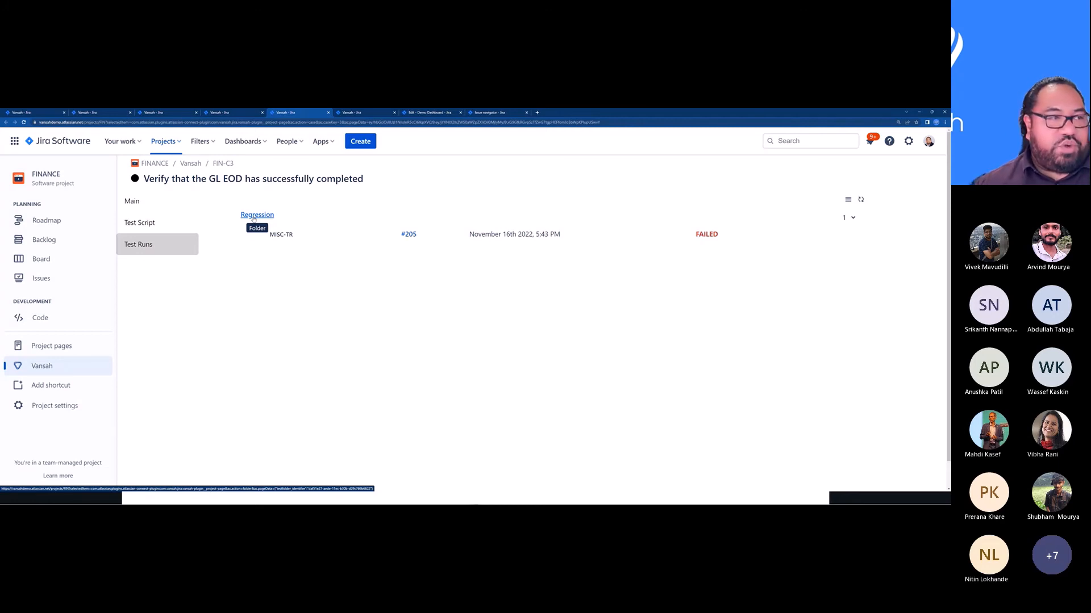
key("alt+Tab")
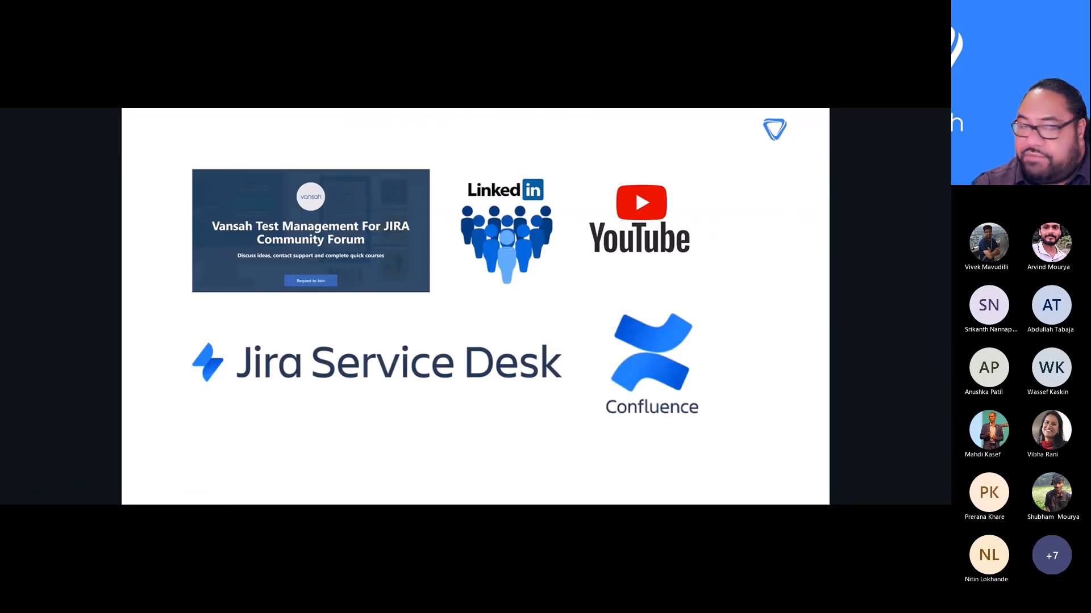